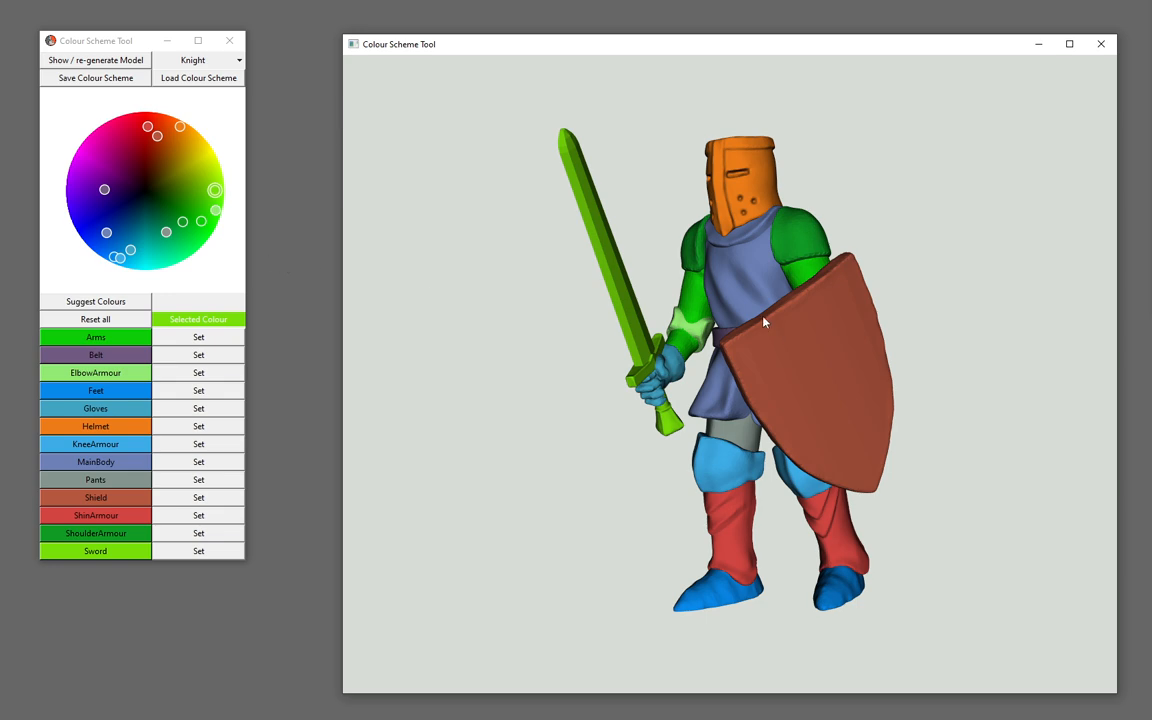
View the Knight from the side, then switch the displayed model to Rebel Leader.
left_click_drag(763, 322, 813, 343)
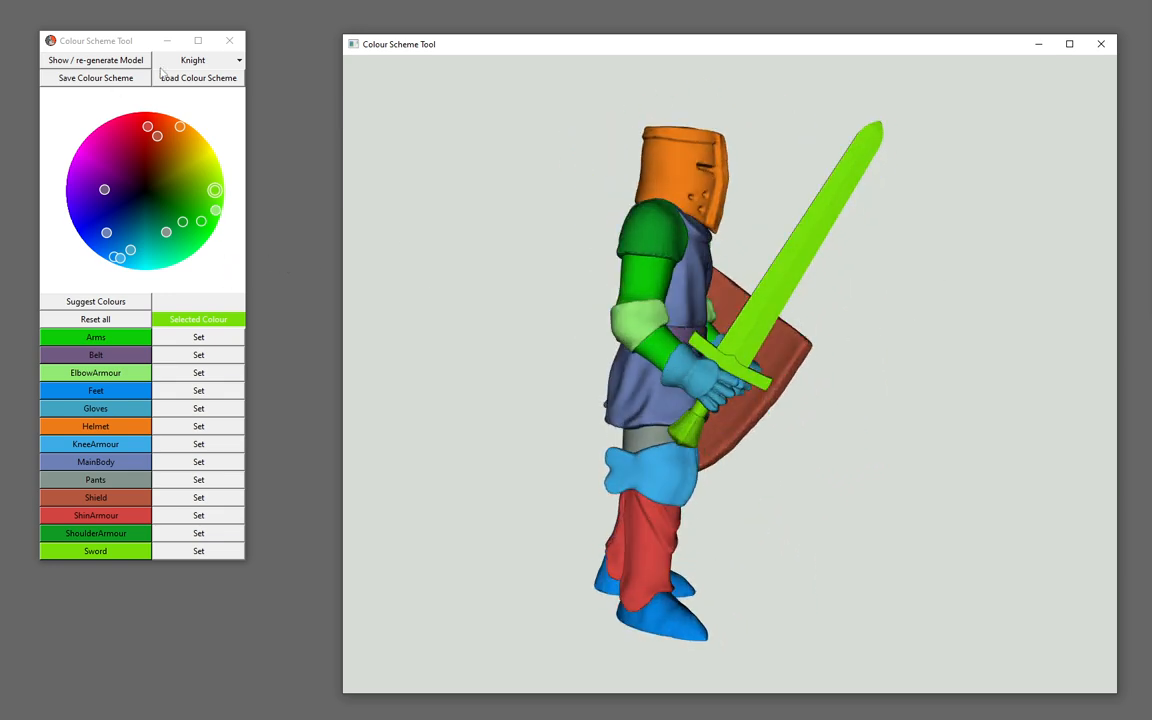
left_click(195, 60)
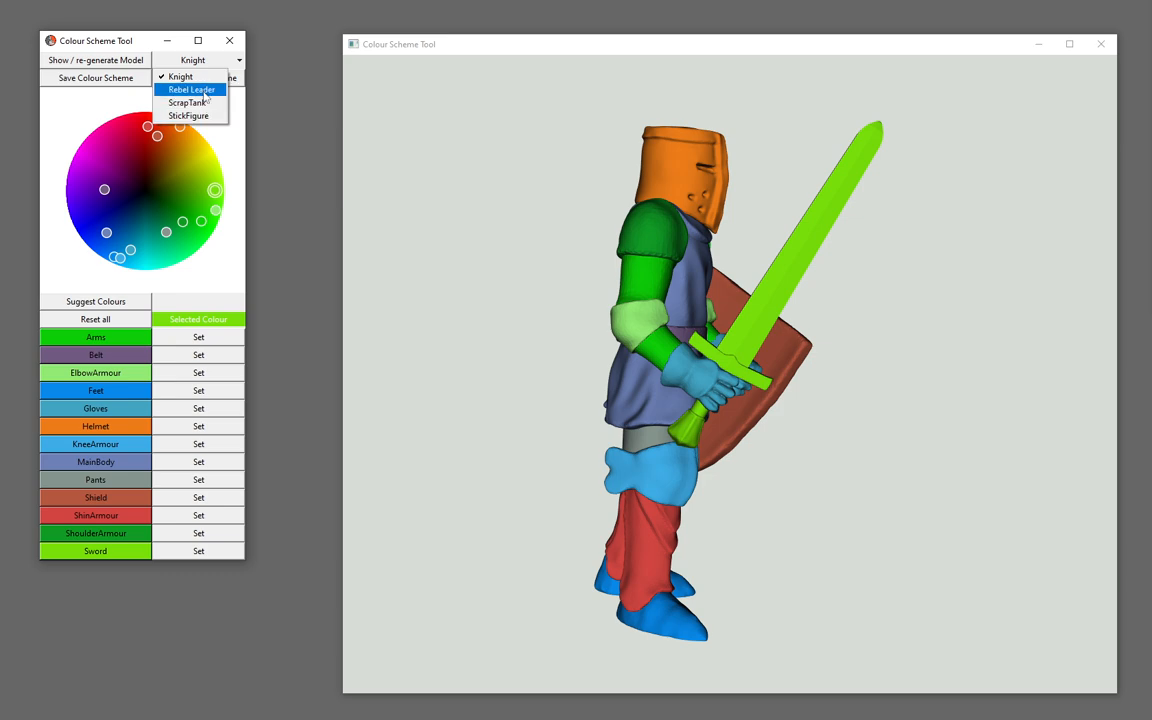
left_click(204, 91)
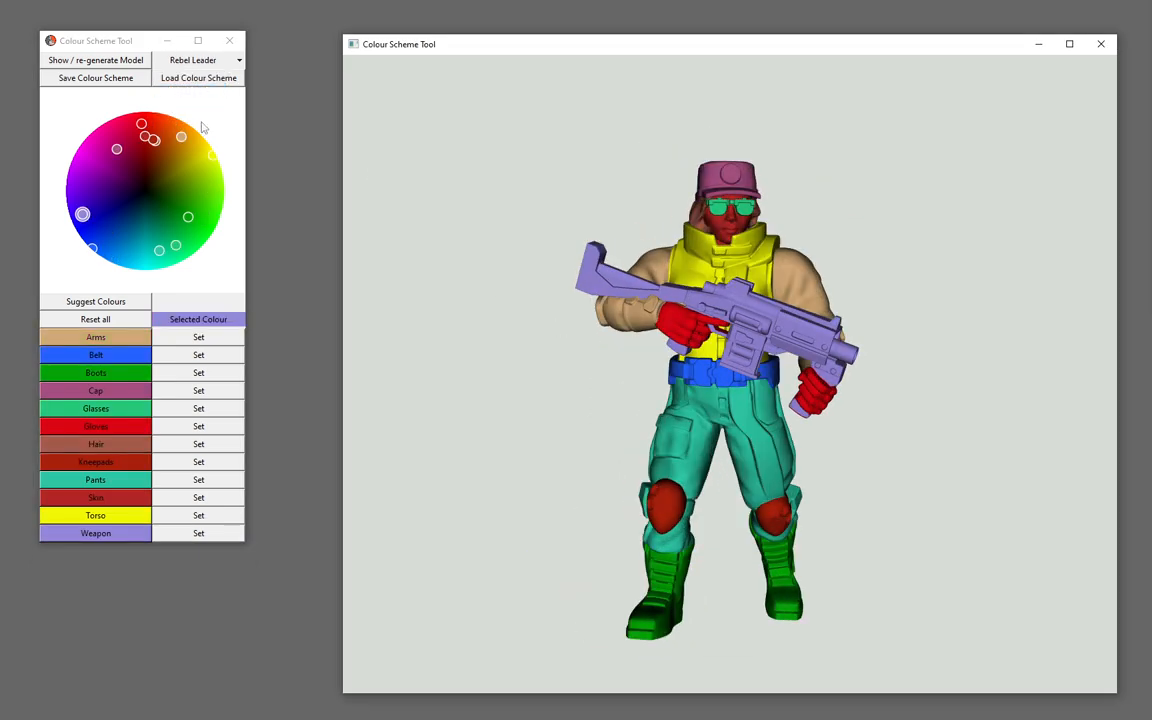
Switch the displayed model to ScrapTank and view it as a whole.
left_click(193, 60)
left_click(193, 98)
left_click_drag(427, 216, 661, 331)
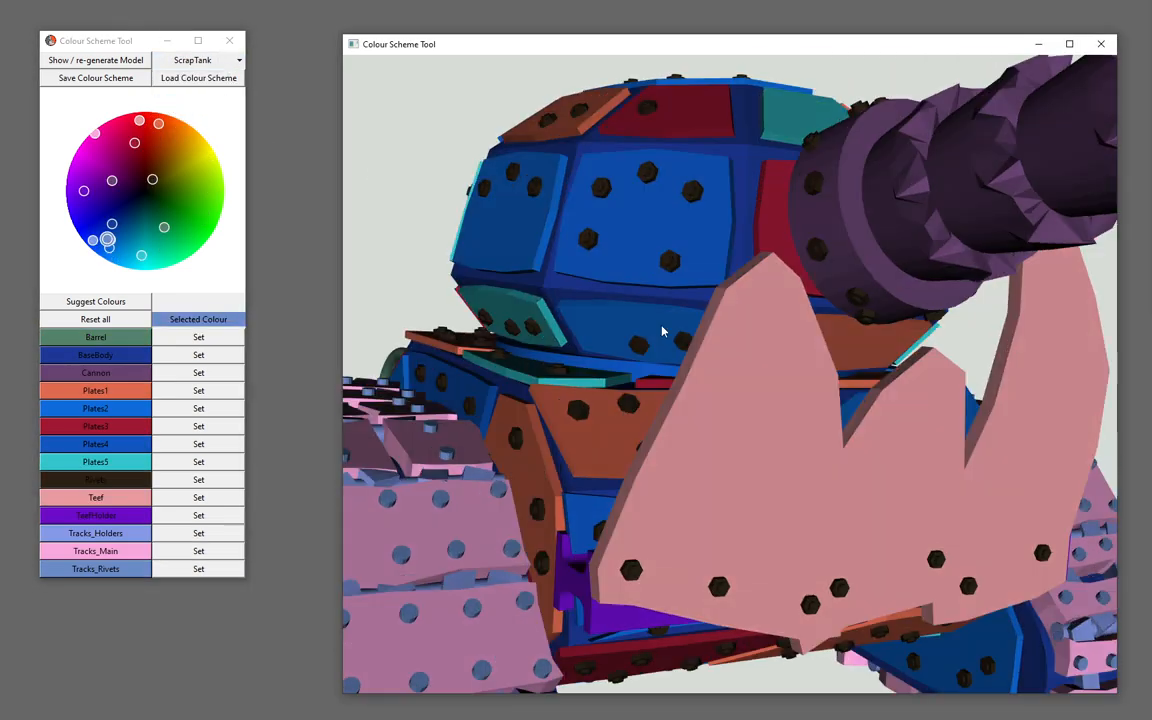
scroll(661, 331, "down", 5)
scroll(609, 280, "up", 3)
Compare the StickFigure and Rebel Leader models by switching between them, ending on StickFigure.
left_click(182, 62)
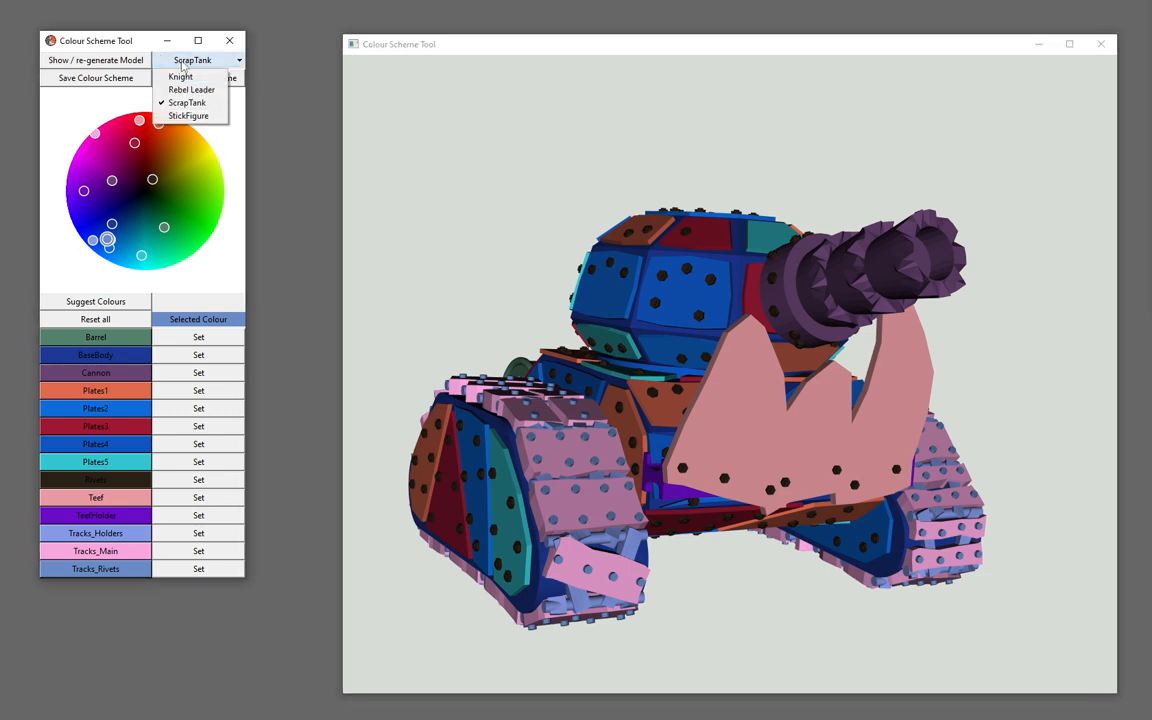
left_click(190, 116)
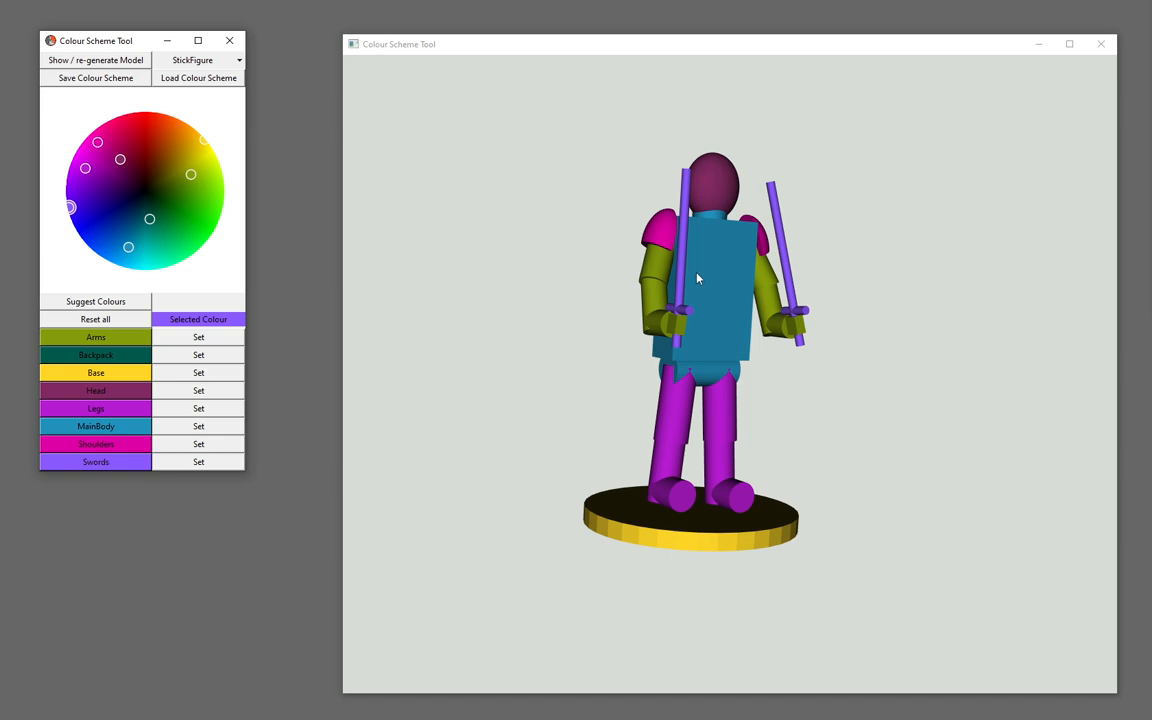
left_click(226, 61)
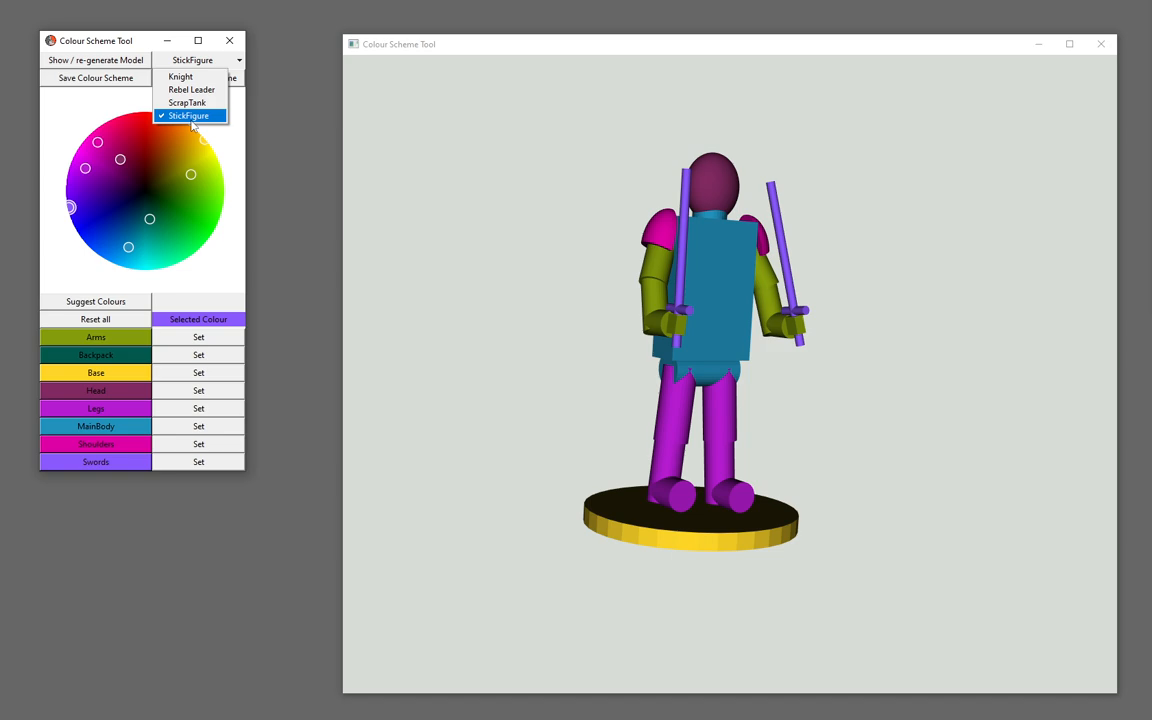
left_click(176, 90)
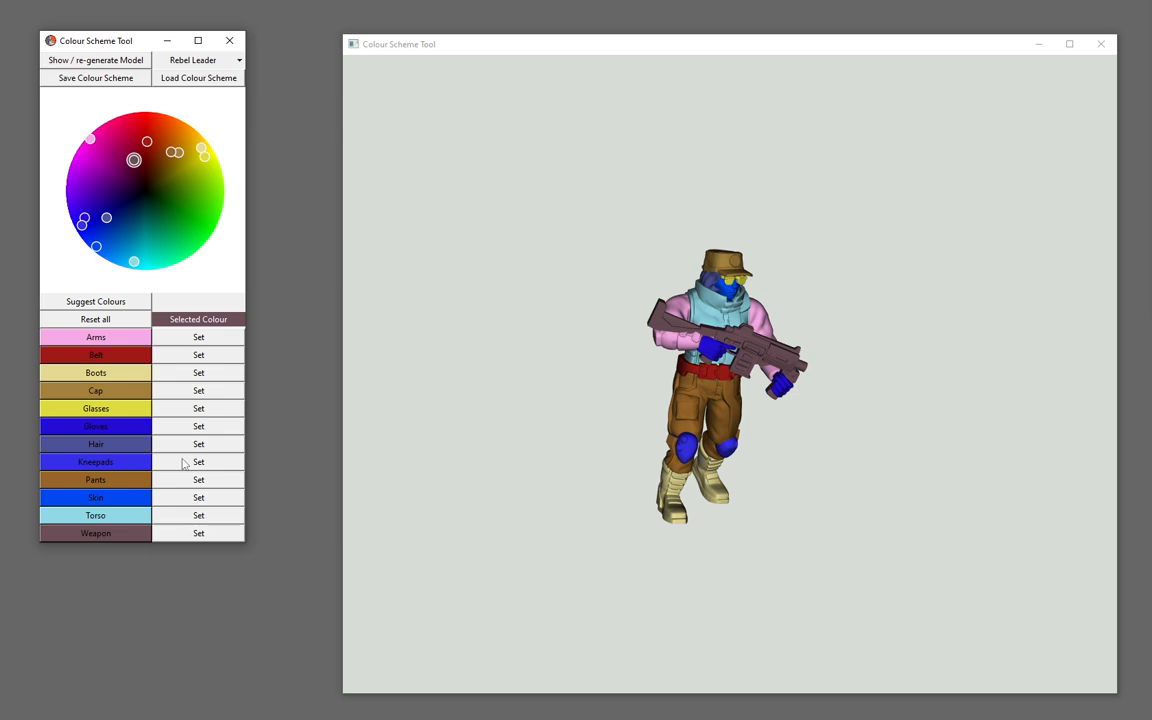
left_click(197, 63)
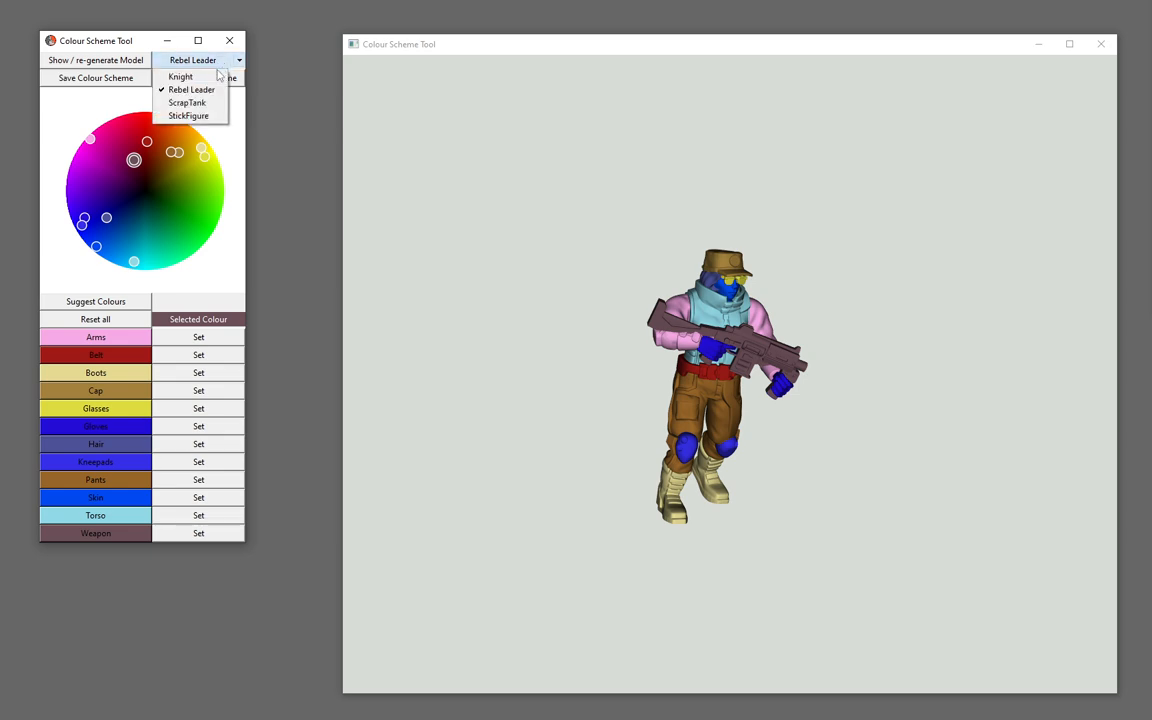
left_click(190, 115)
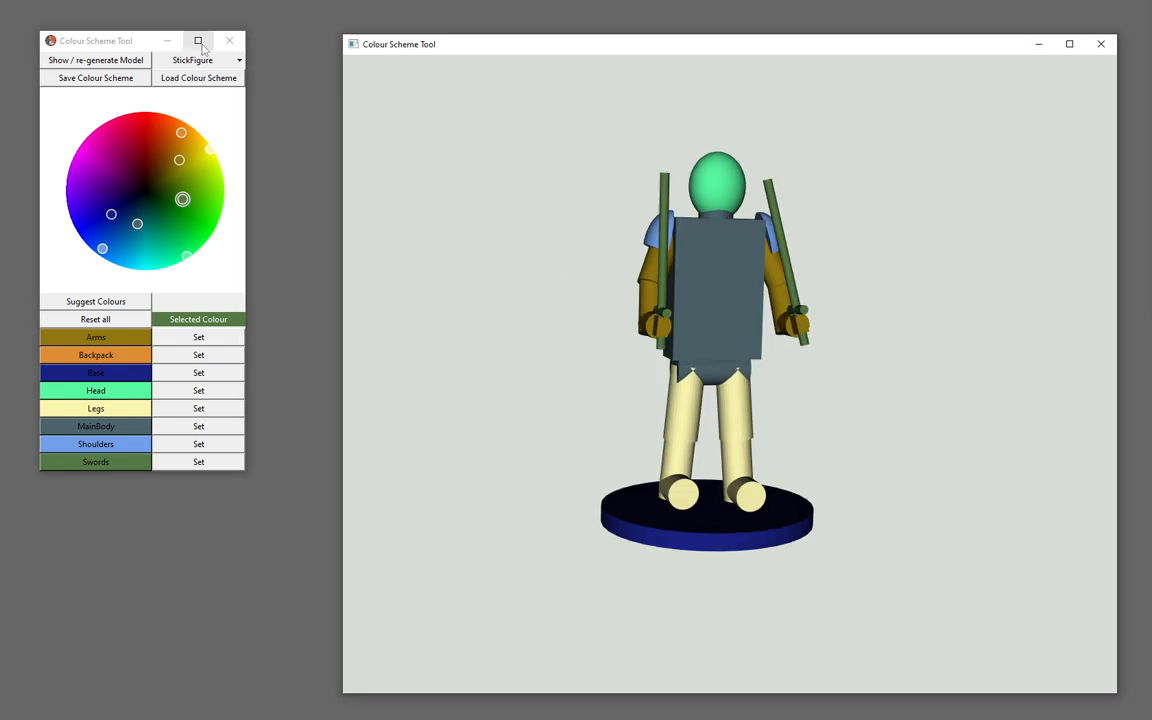
Load the Rebel Leader model and inspect it from a different angle.
left_click(200, 60)
left_click(190, 87)
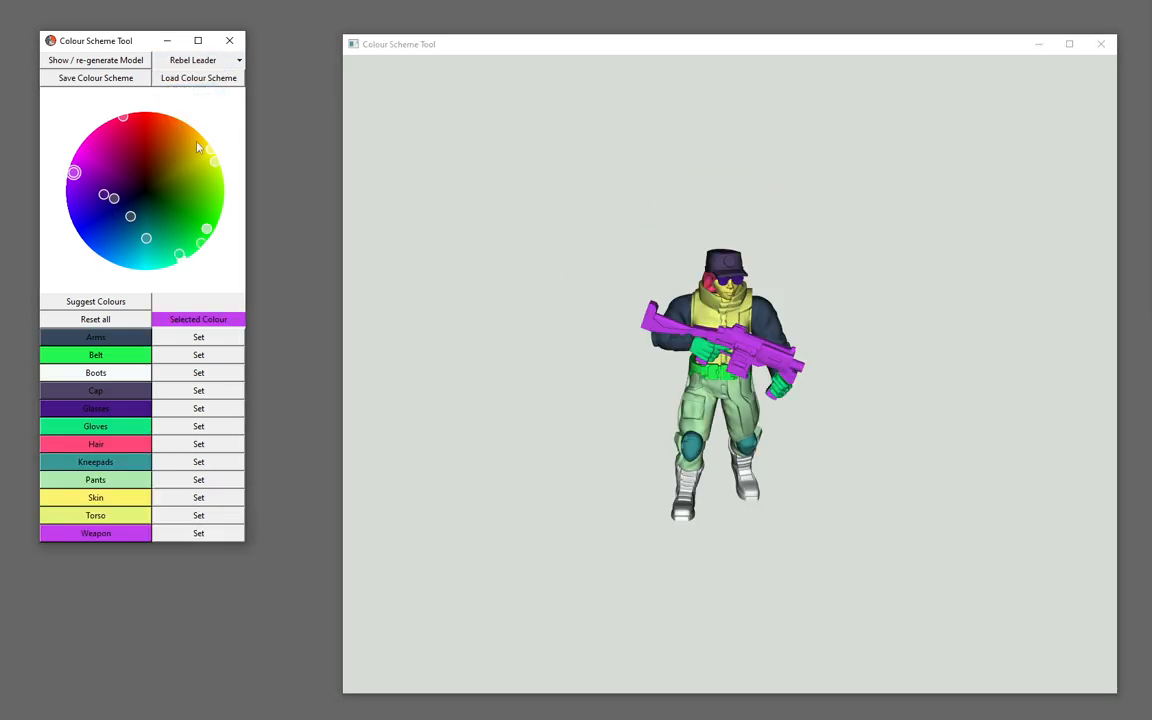
left_click(569, 208)
scroll(752, 355, "up", 5)
scroll(752, 355, "down", 3)
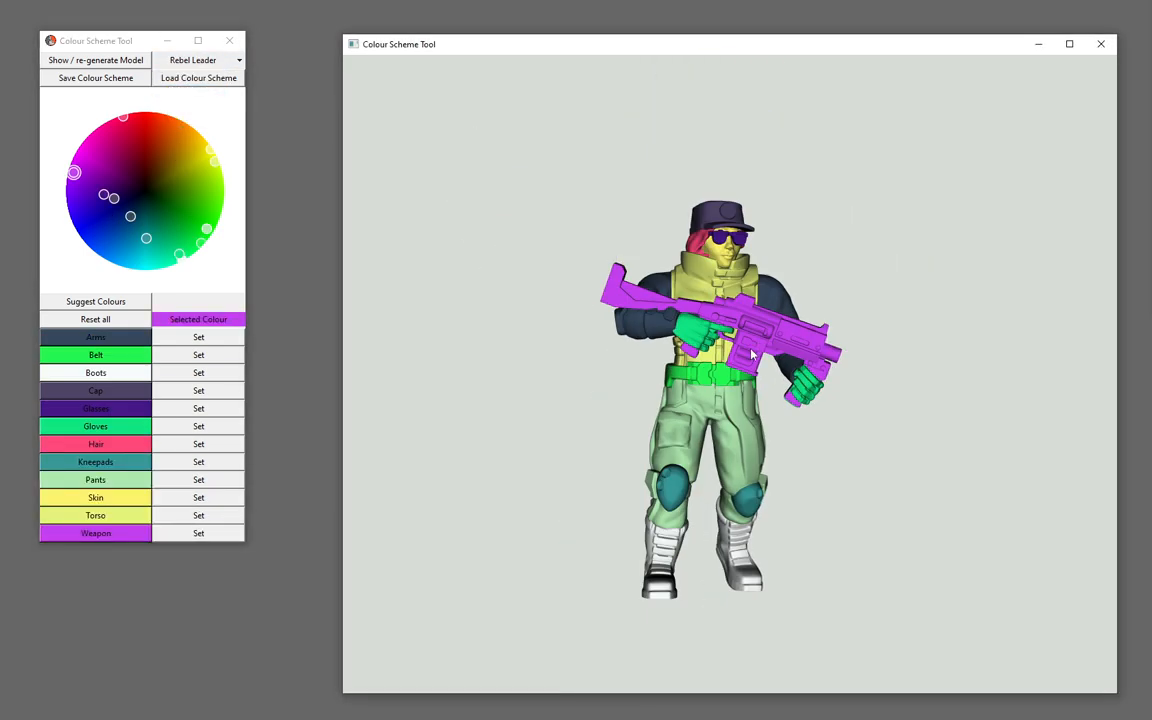
left_click_drag(752, 355, 580, 362)
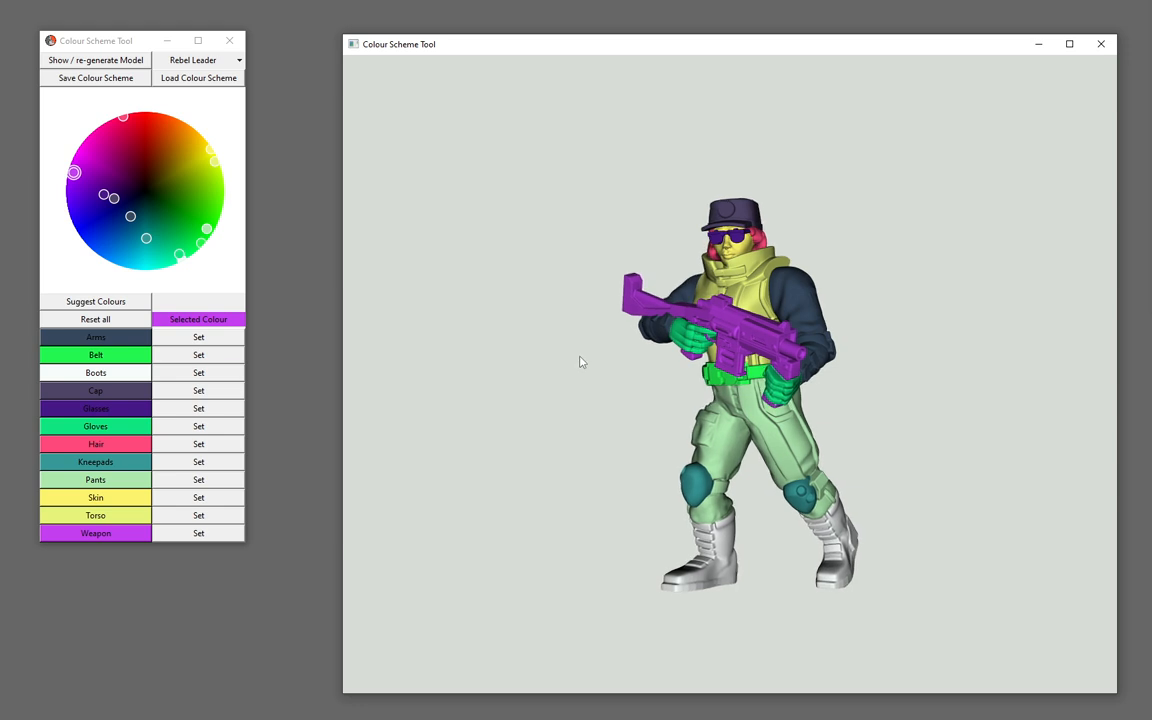
Reset all part colours on the Rebel Leader and apply the selected purple to the Skin.
left_click(95, 319)
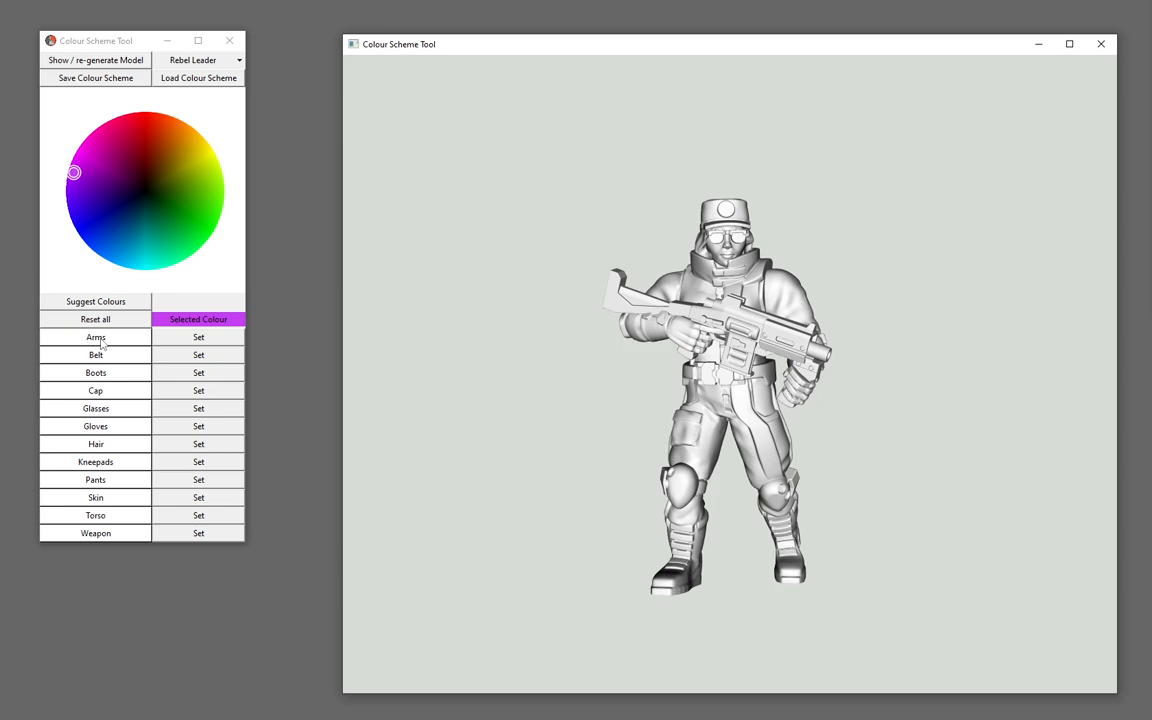
left_click(199, 497)
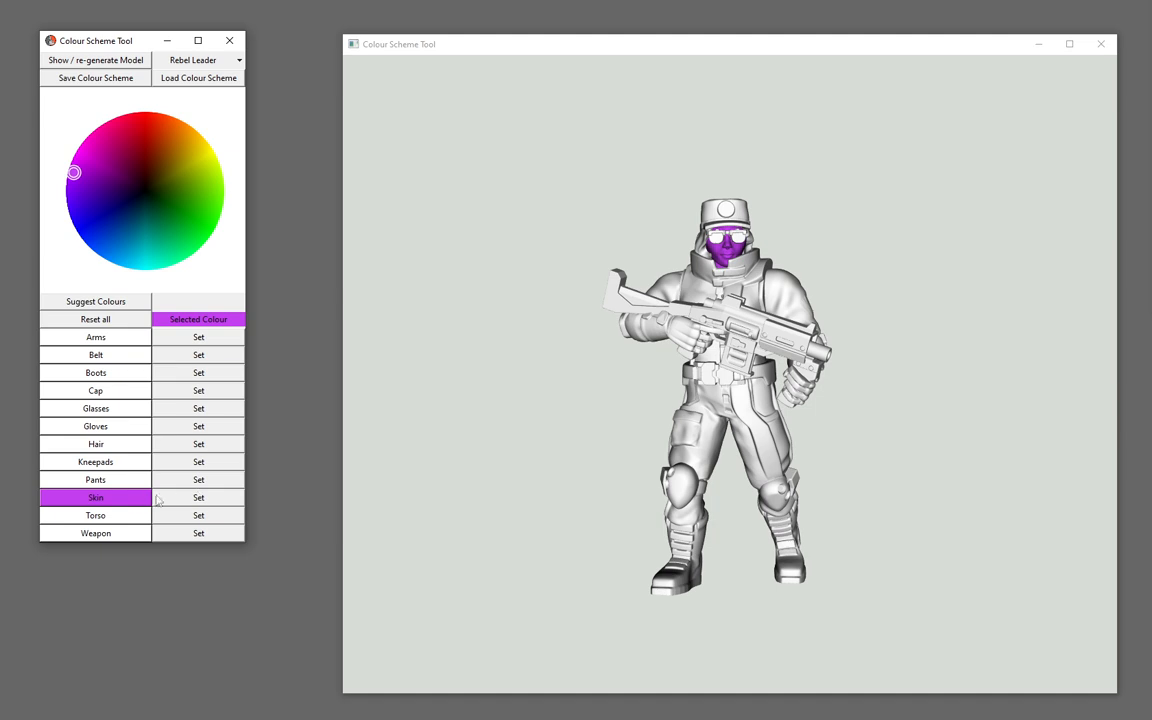
left_click(130, 447)
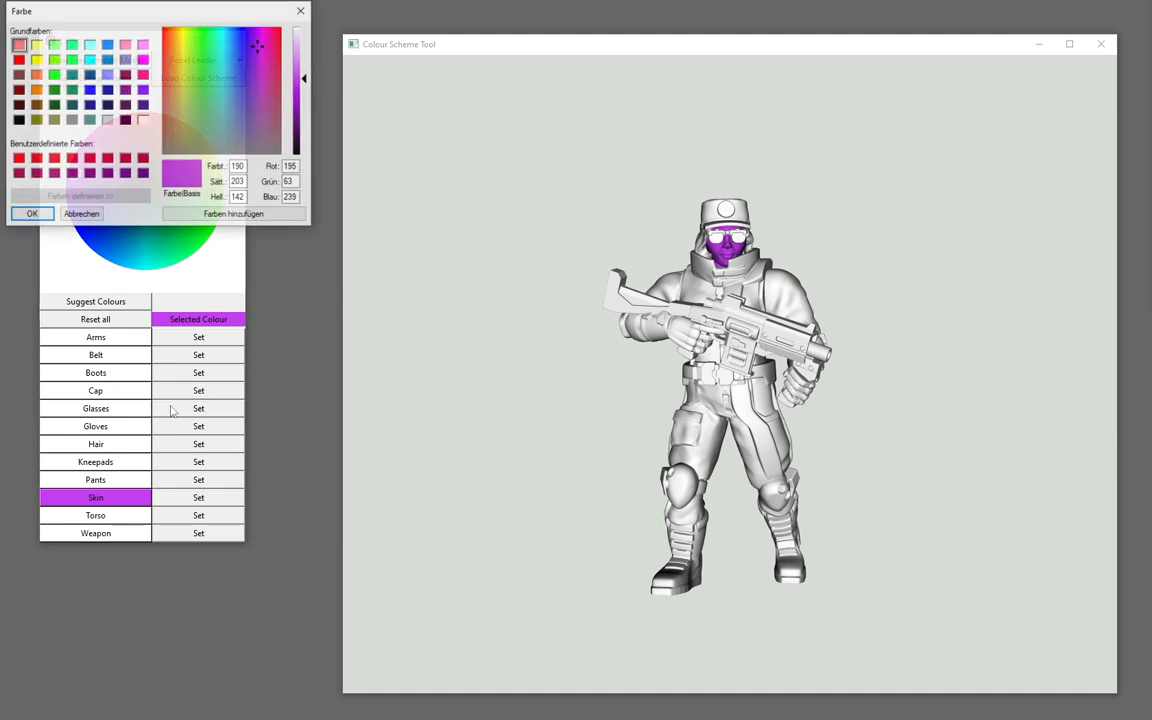
left_click(302, 9)
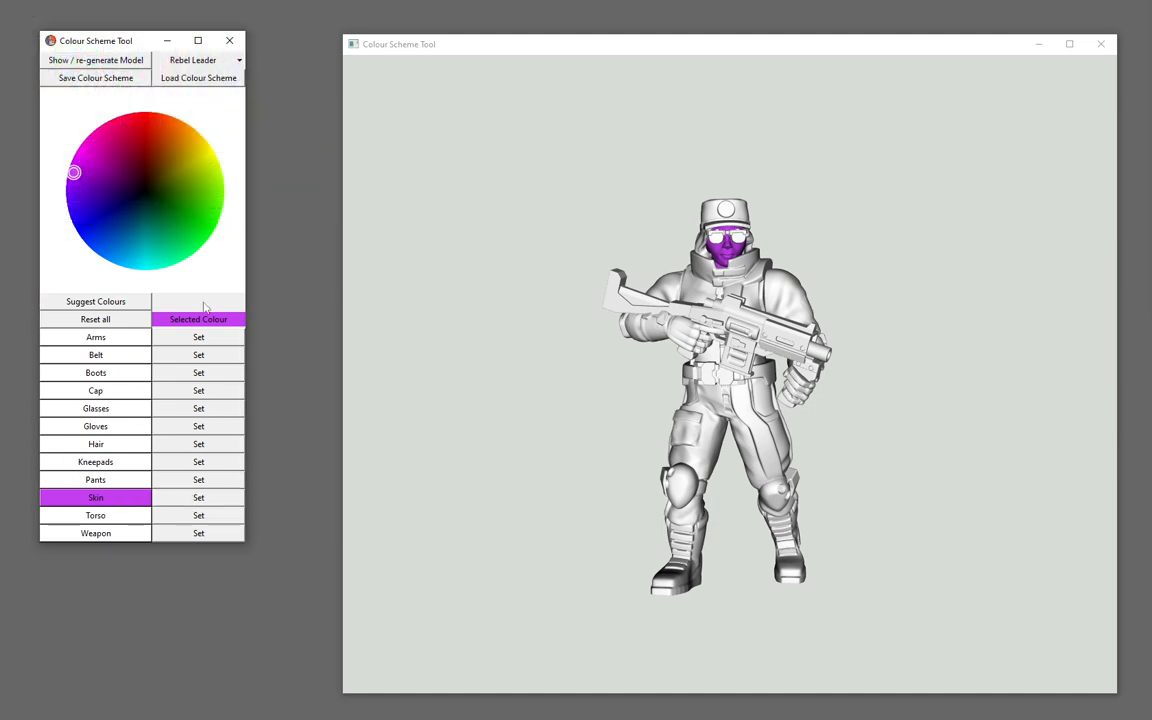
Try an olive green and a teal blue from the colour wheel on the Skin.
mouse_move(145, 200)
left_mouse_down()
mouse_move(180, 213)
mouse_move(188, 173)
left_mouse_up()
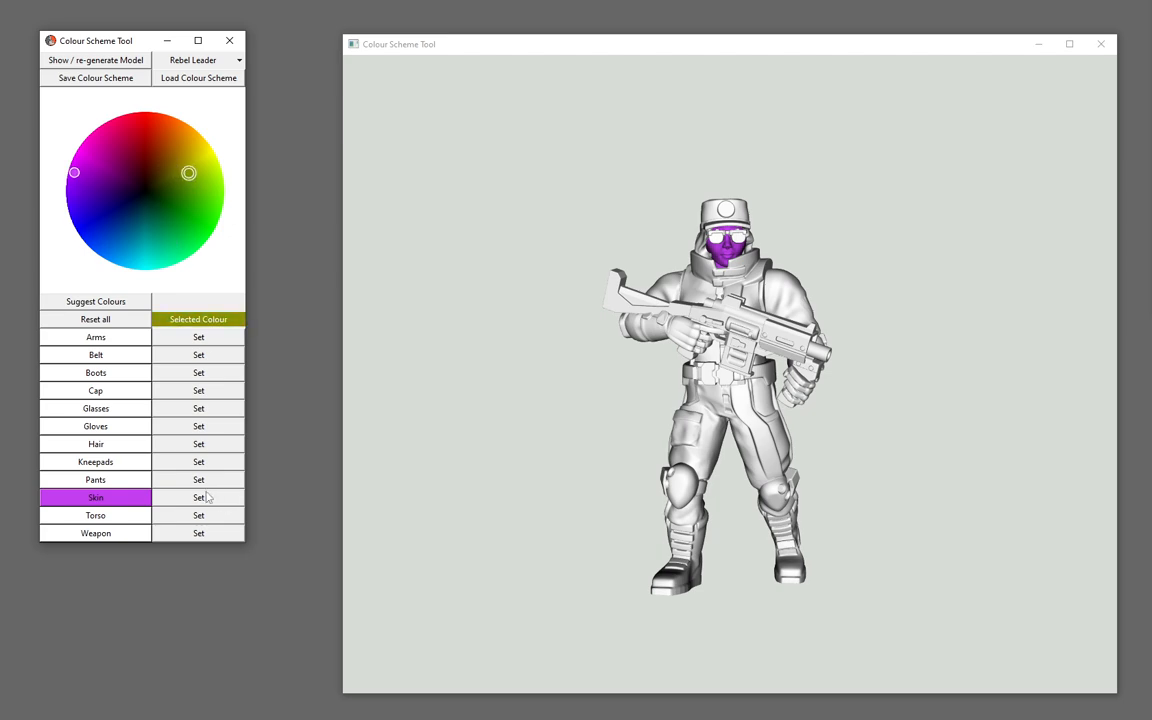
left_click(200, 497)
left_click_drag(123, 231, 134, 239)
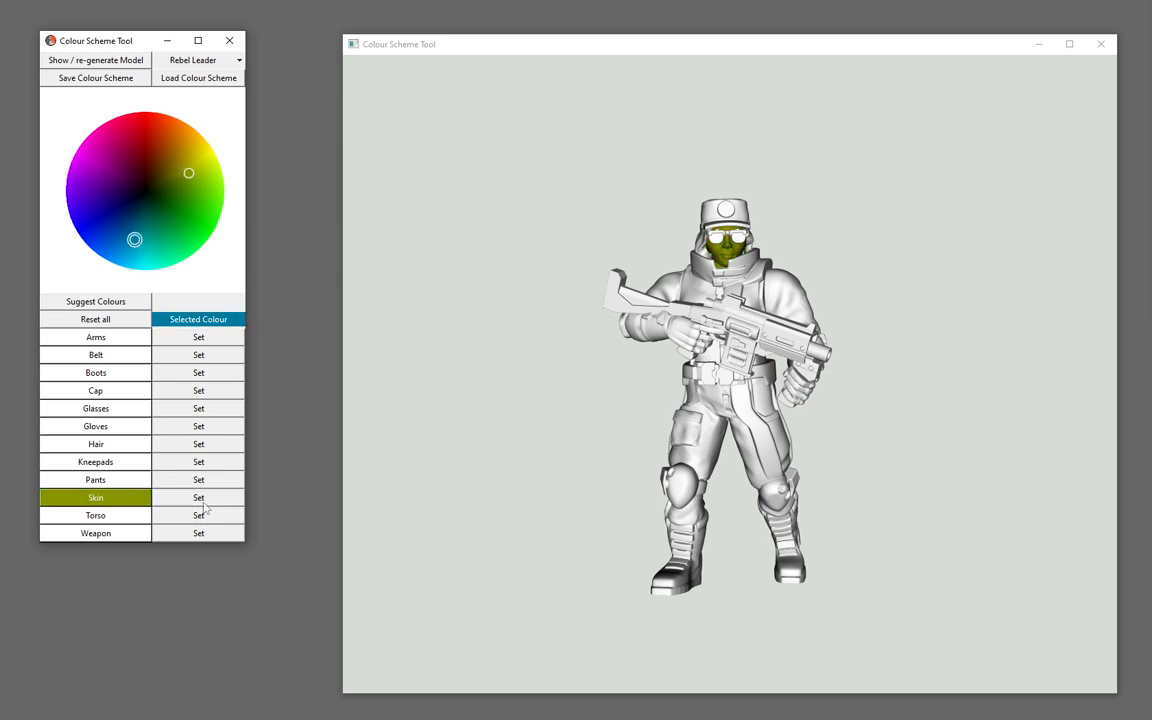
left_click(188, 499)
Set the Skin to a light orange flesh tone by brightening the basic orange in the colour picker.
left_click(92, 497)
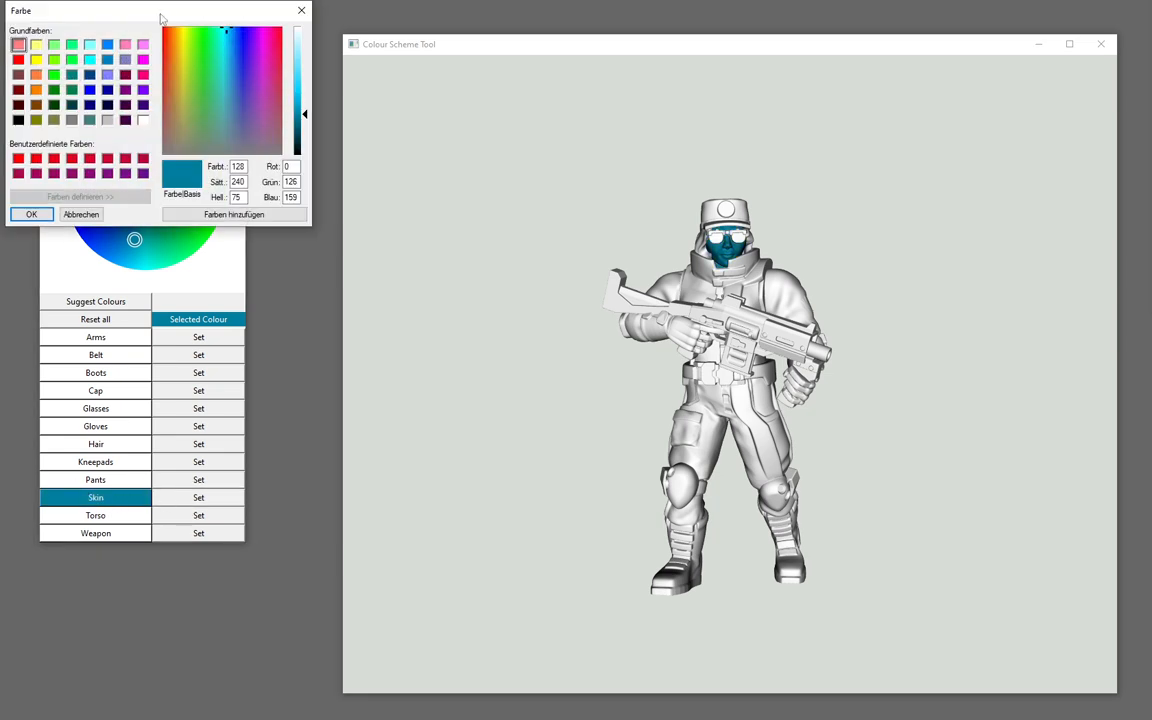
left_click_drag(160, 18, 240, 64)
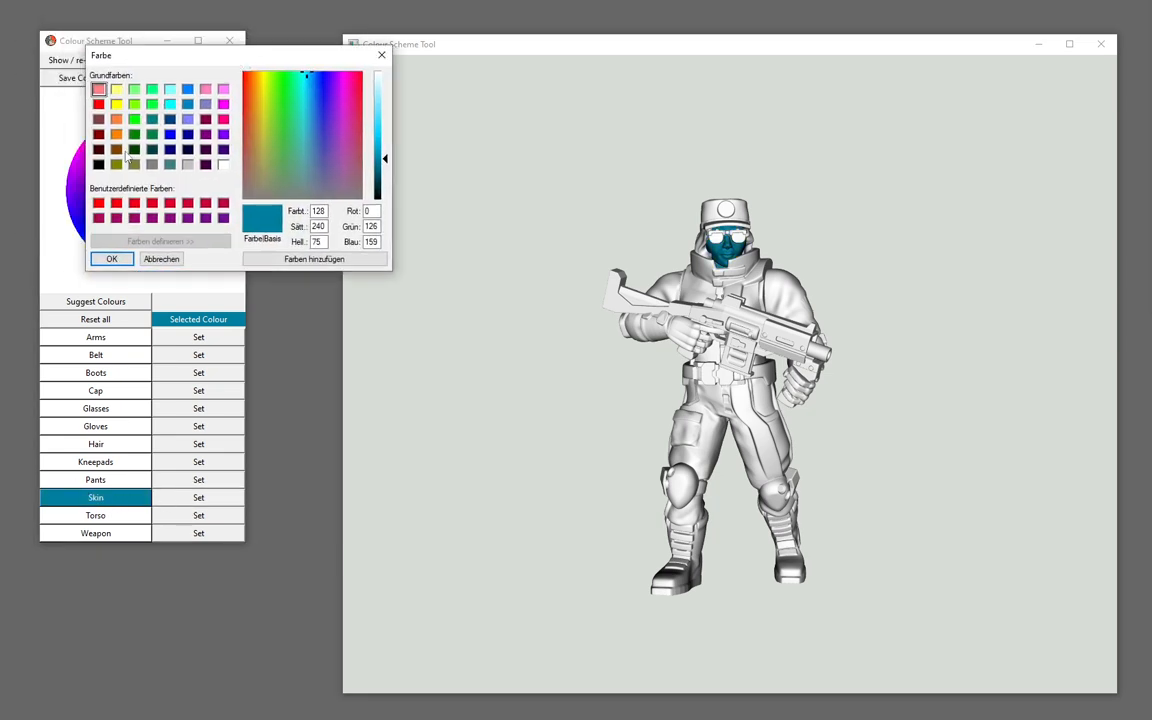
left_click(116, 121)
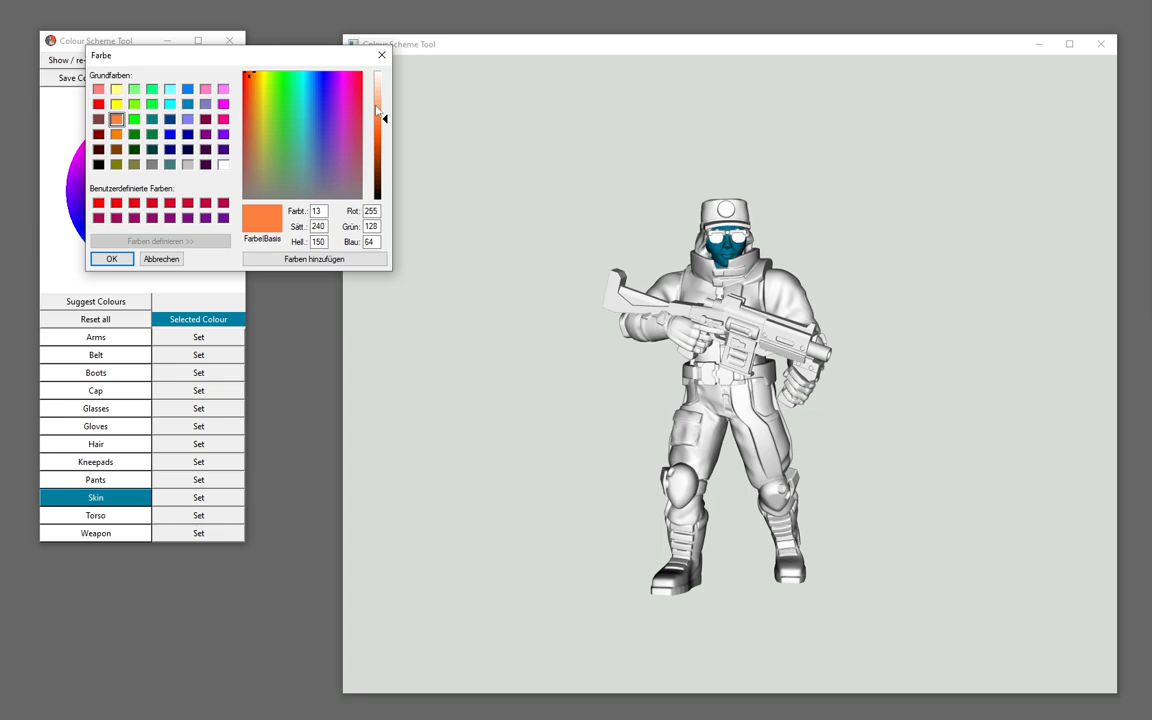
left_click_drag(376, 108, 381, 101)
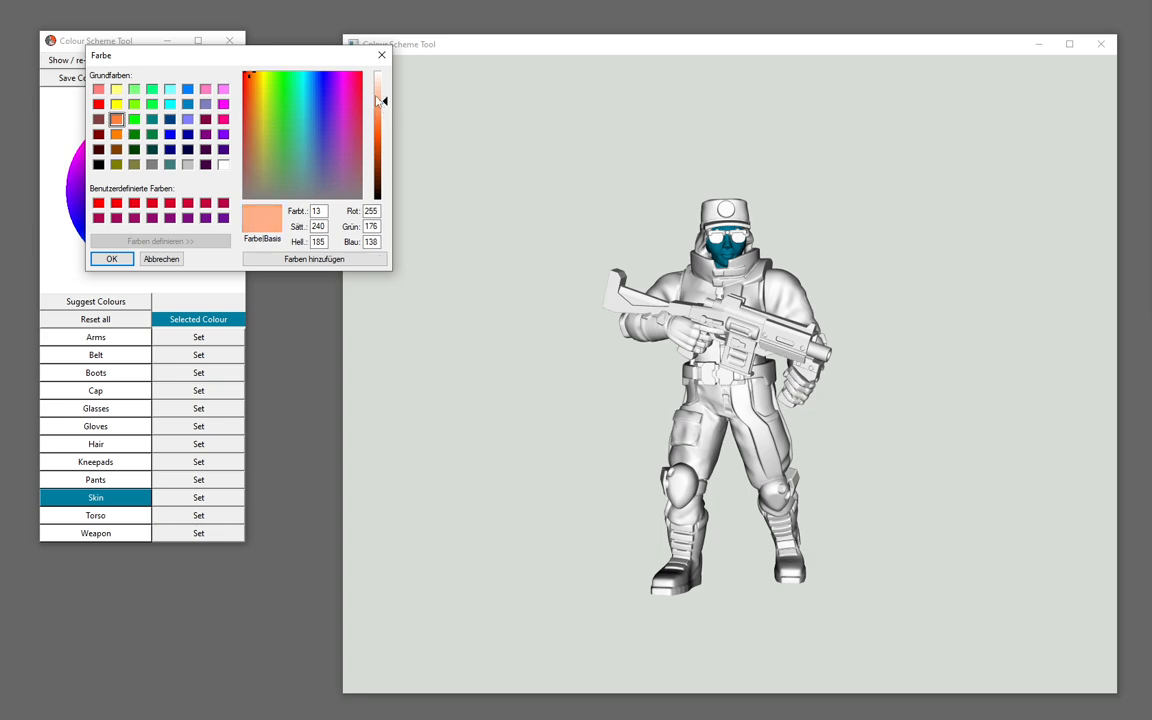
left_click(111, 259)
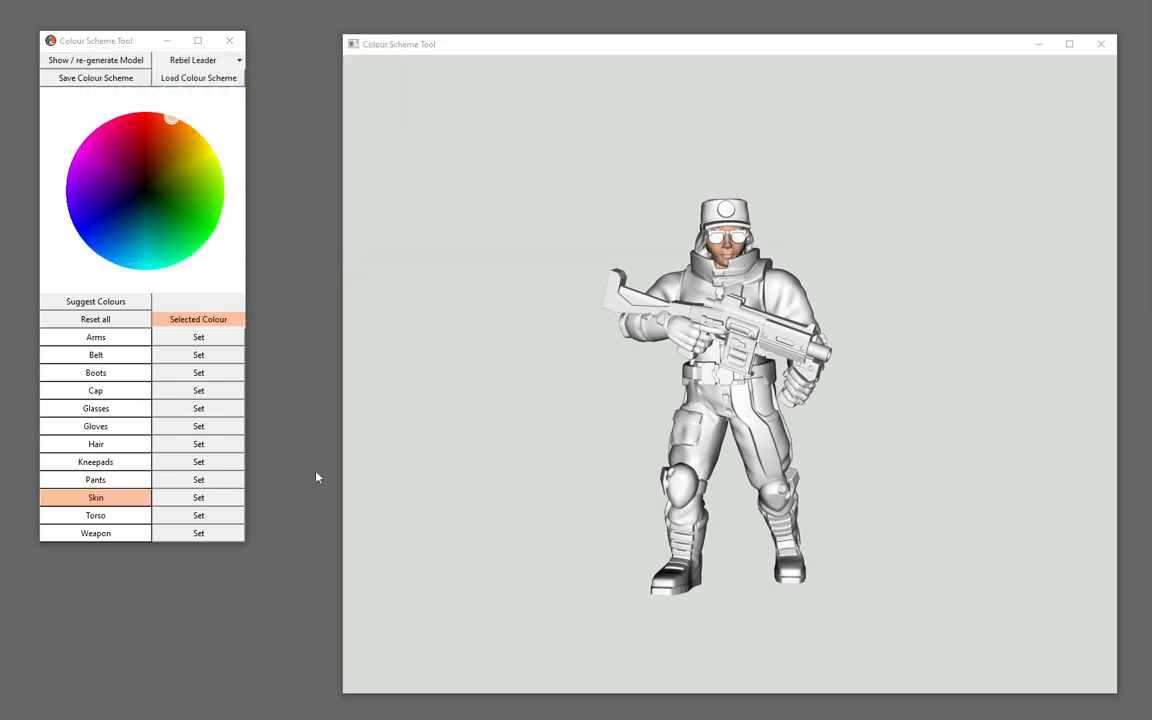
Set the Glasses to a very dark grey by slightly lightening the basic black.
left_click_drag(700, 350, 733, 378)
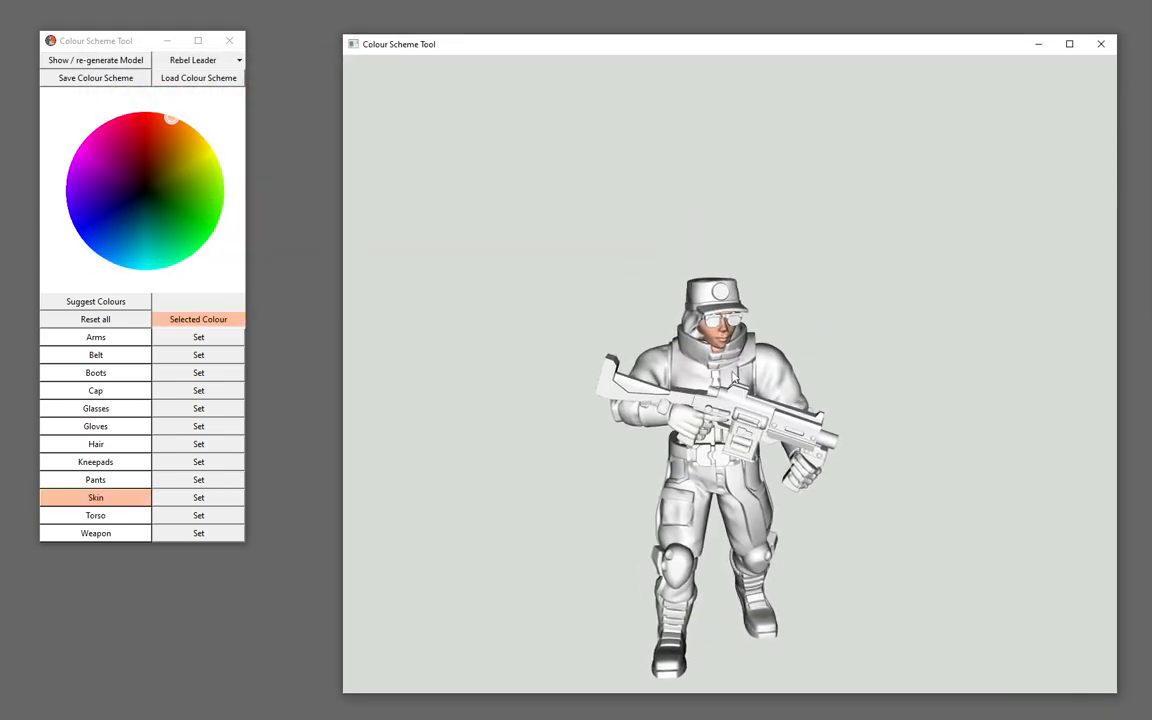
scroll(733, 378, "up", 4)
left_click_drag(609, 304, 602, 332)
scroll(602, 332, "down", 2)
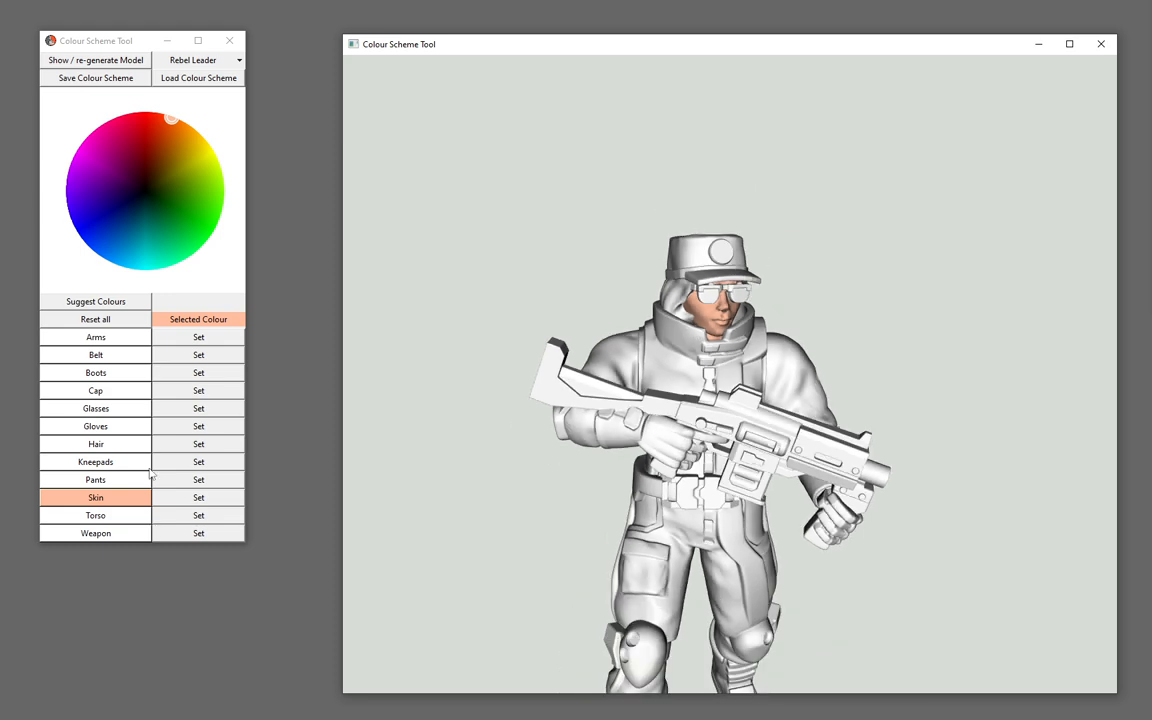
left_click(115, 410)
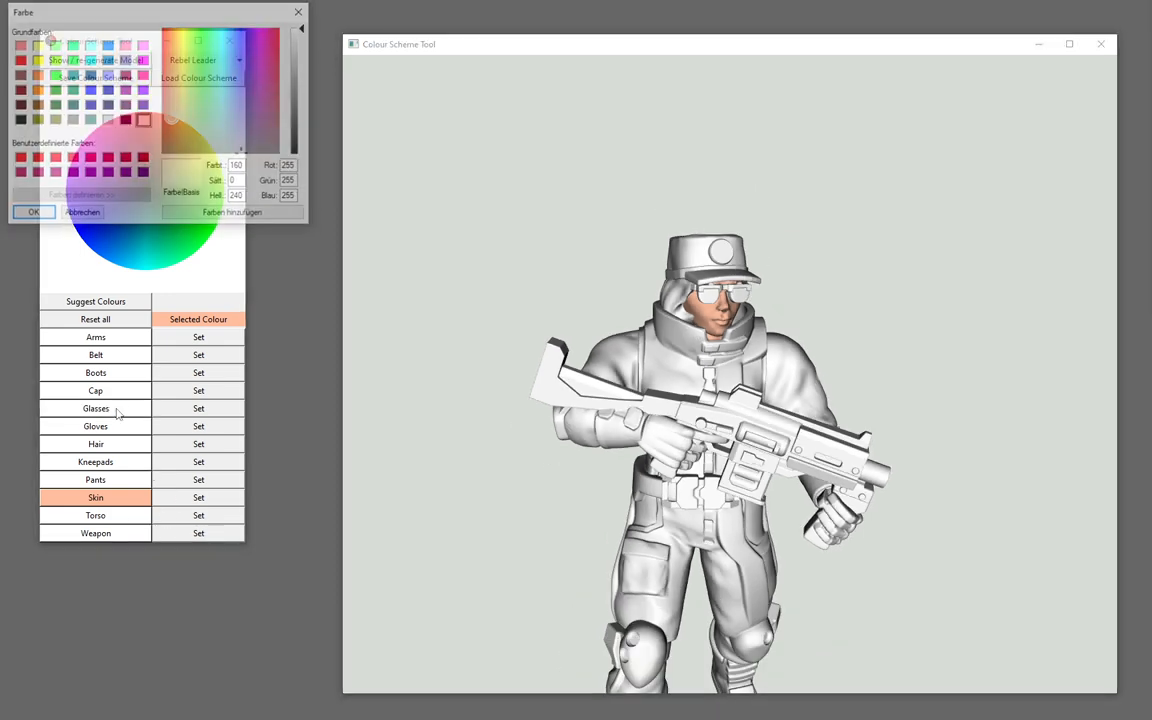
left_click(18, 119)
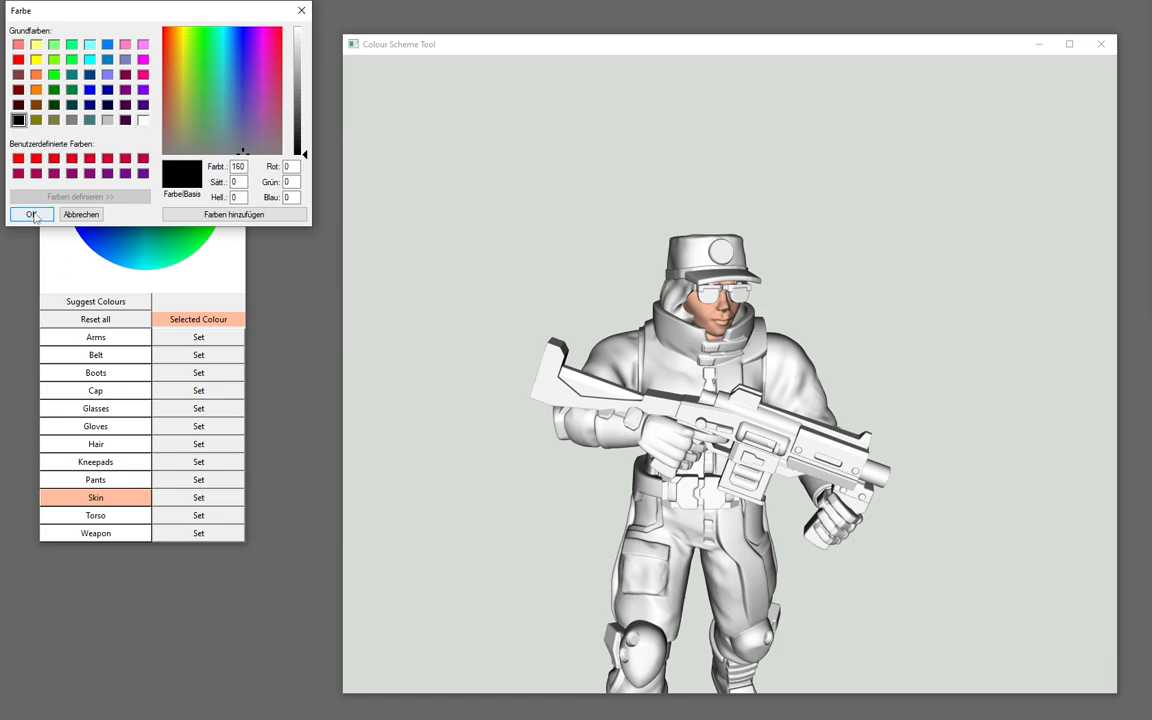
left_click(298, 131)
left_click(30, 214)
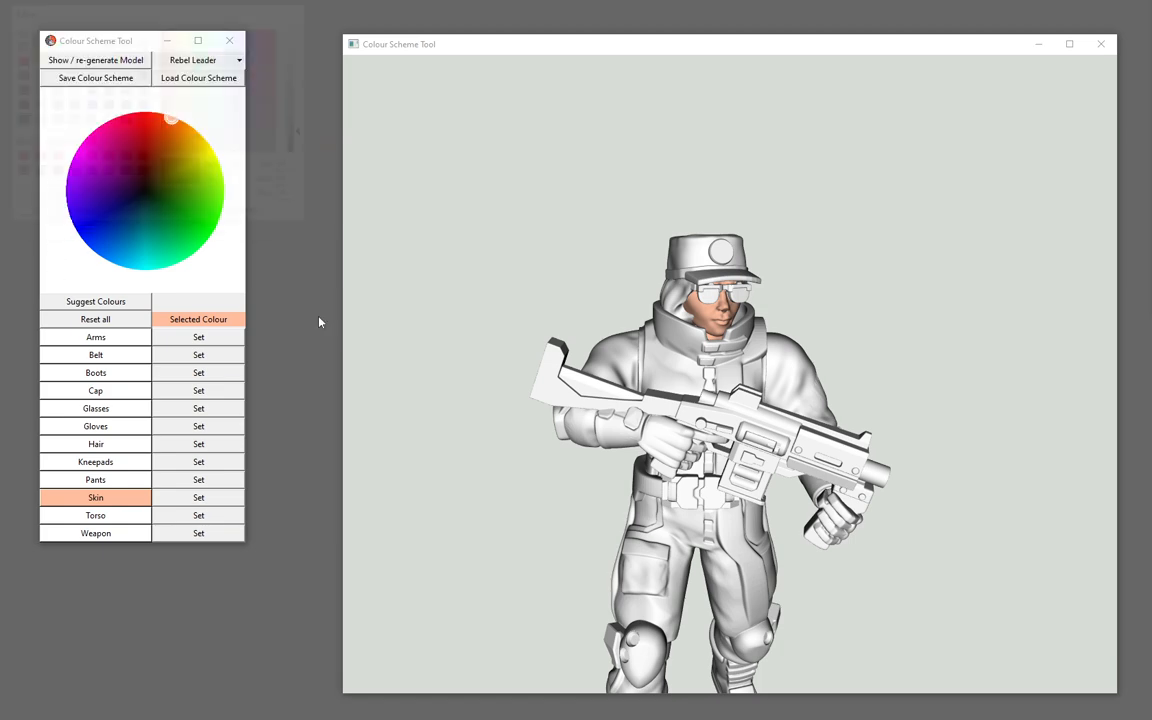
Set the Pants to a golden orange by shifting the basic yellow towards orange and darkening it in the colour picker.
scroll(574, 328, "down", 4)
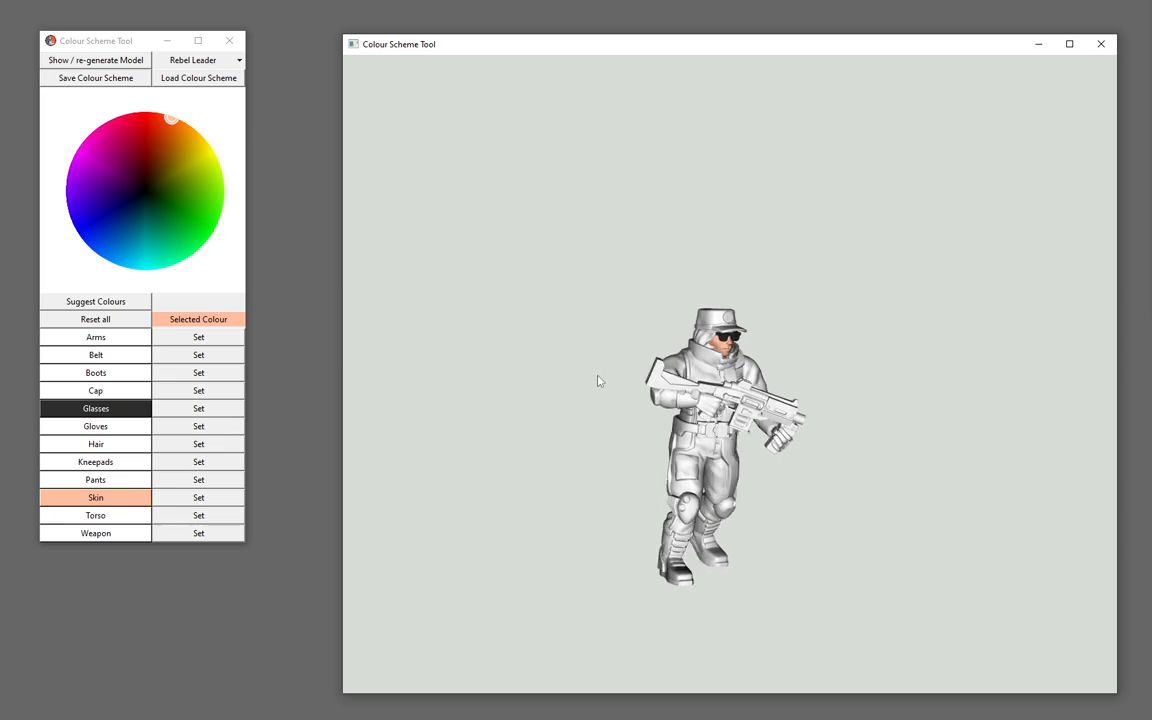
mouse_move(597, 375)
left_mouse_down()
mouse_move(549, 369)
mouse_move(620, 375)
left_mouse_up()
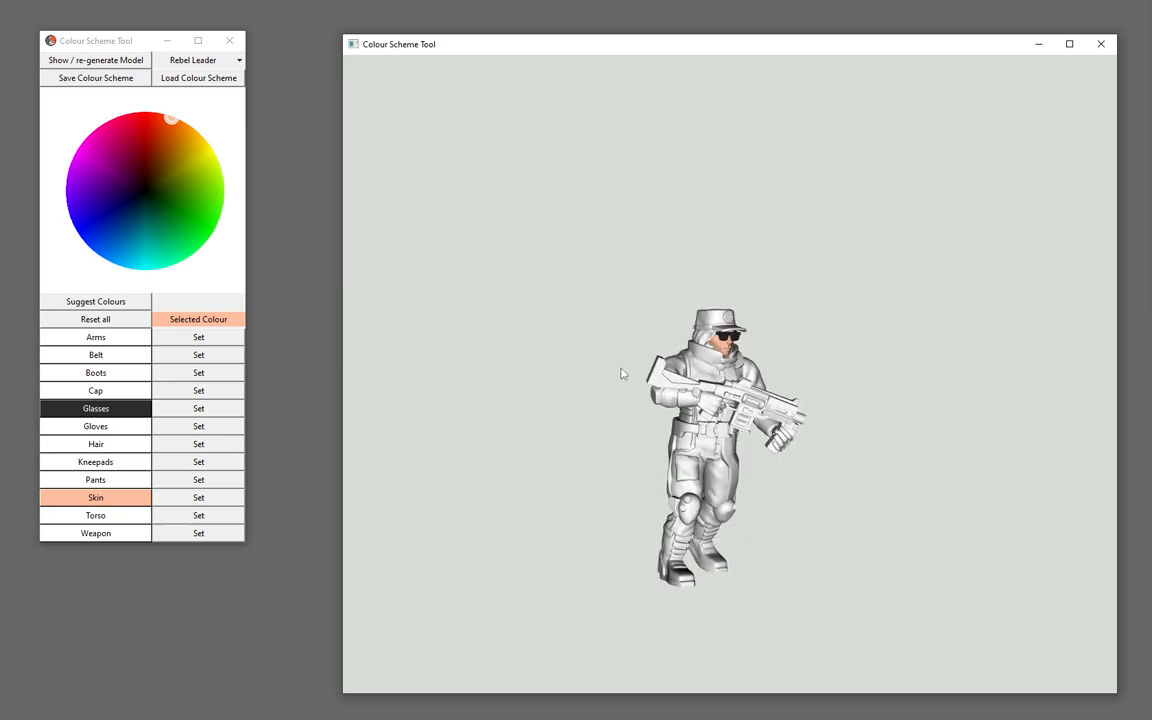
scroll(778, 397, "up", 3)
scroll(748, 402, "down", 2)
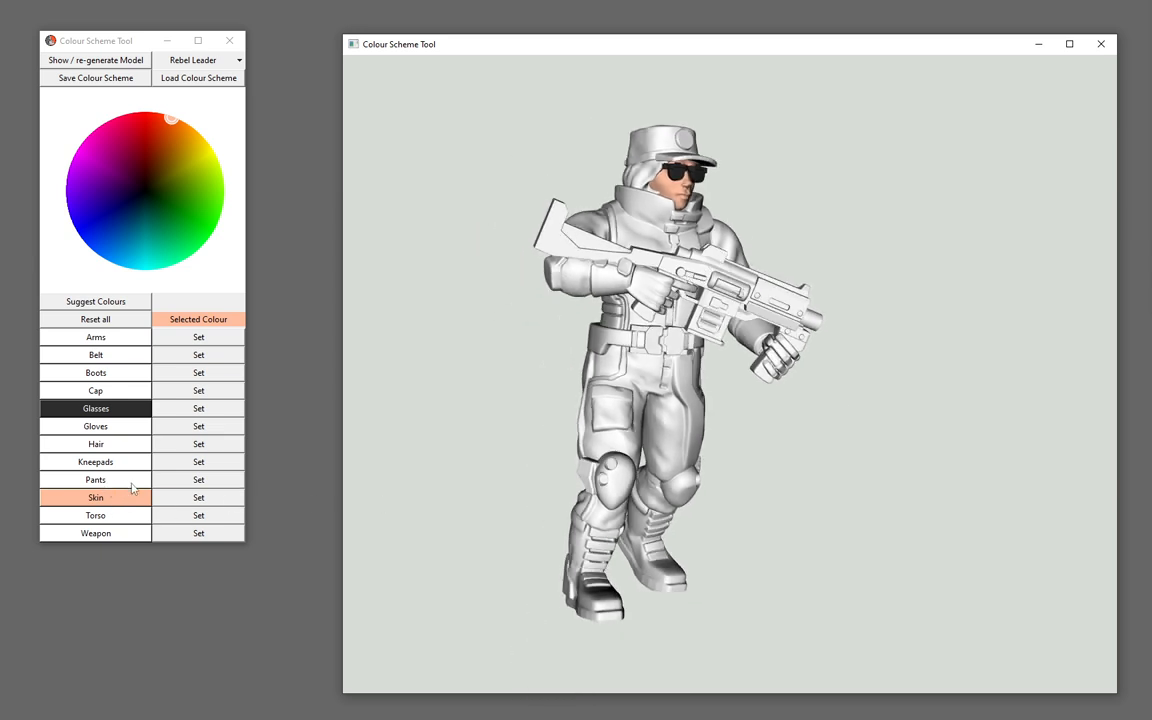
left_click(128, 480)
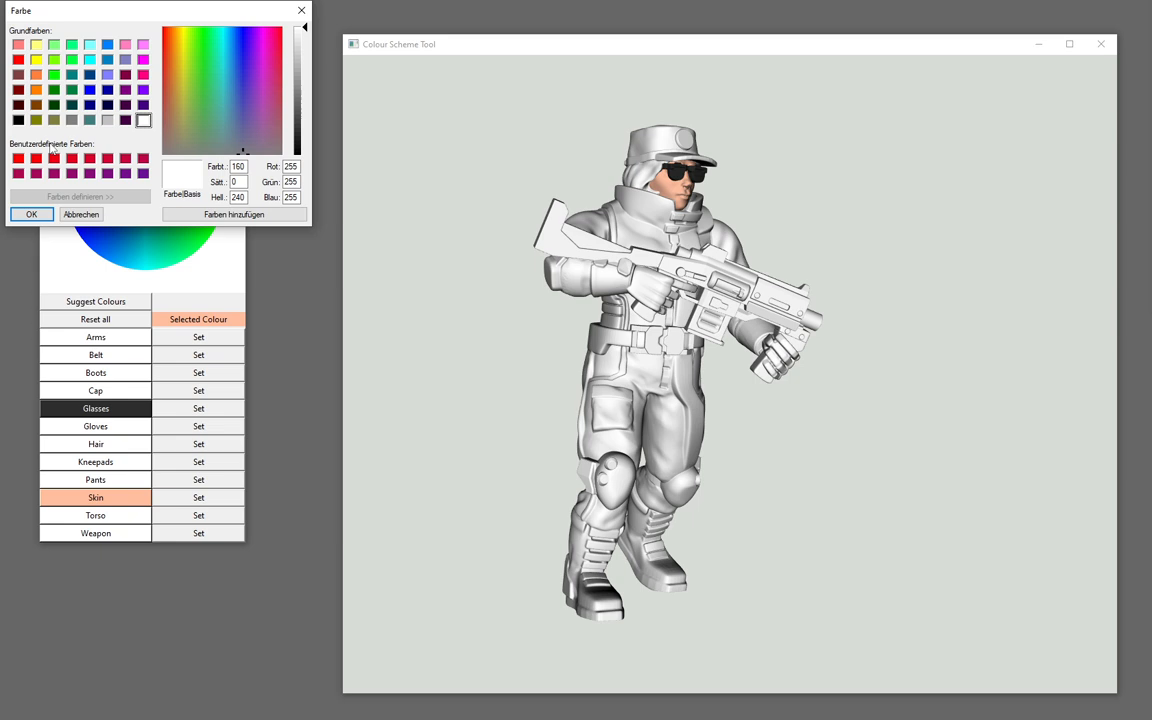
left_click(36, 60)
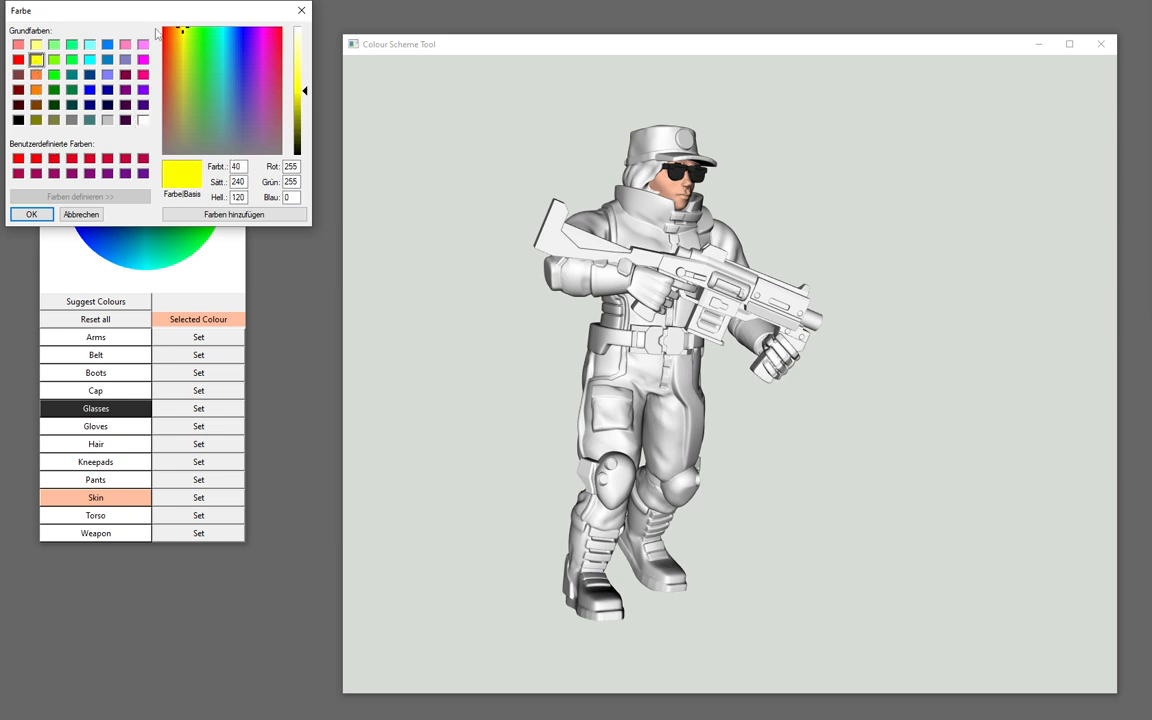
left_click(177, 32)
left_click_drag(304, 92, 303, 110)
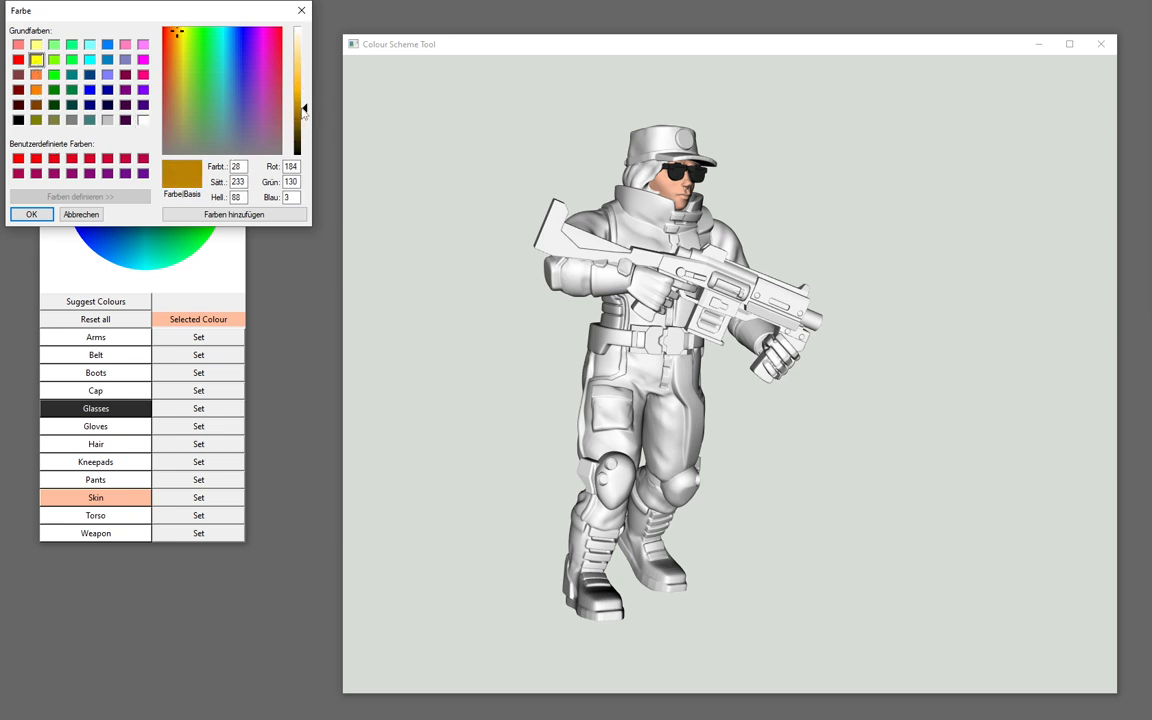
left_click_drag(170, 38, 177, 34)
left_click_drag(303, 107, 304, 101)
left_click(33, 214)
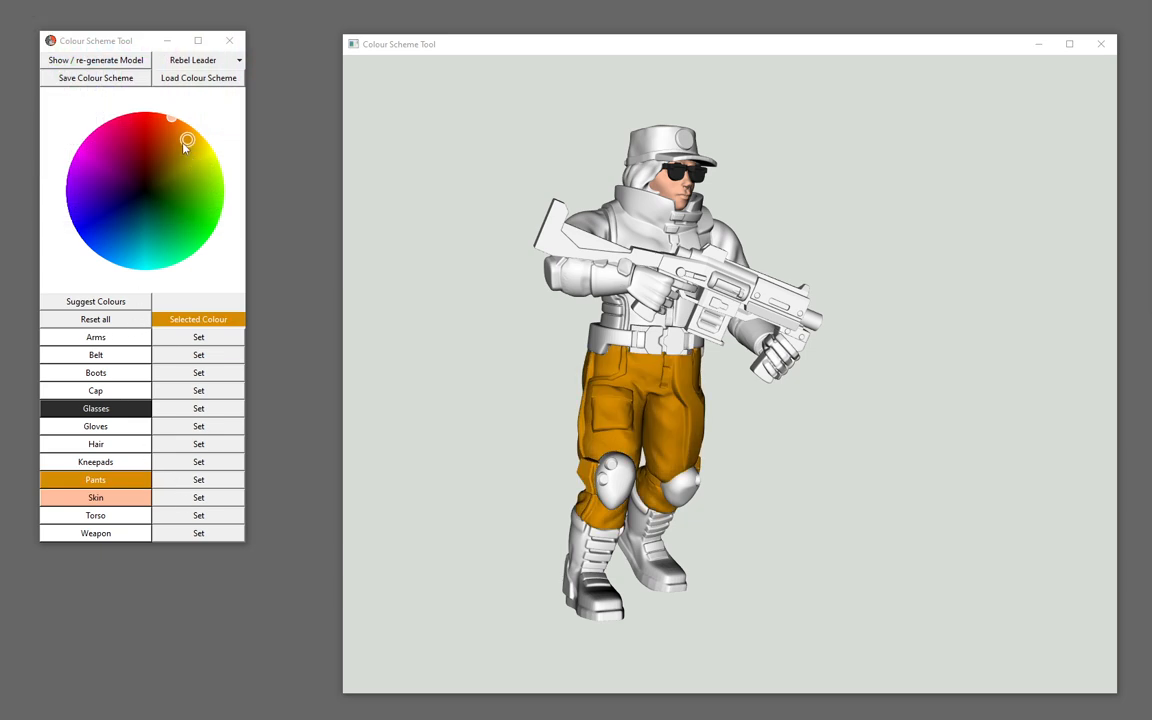
Choose a darker orange-brown, about RGB 165, 84, 0, on the colour wheel and apply it to the Pants and Torso.
left_click_drag(184, 147, 172, 155)
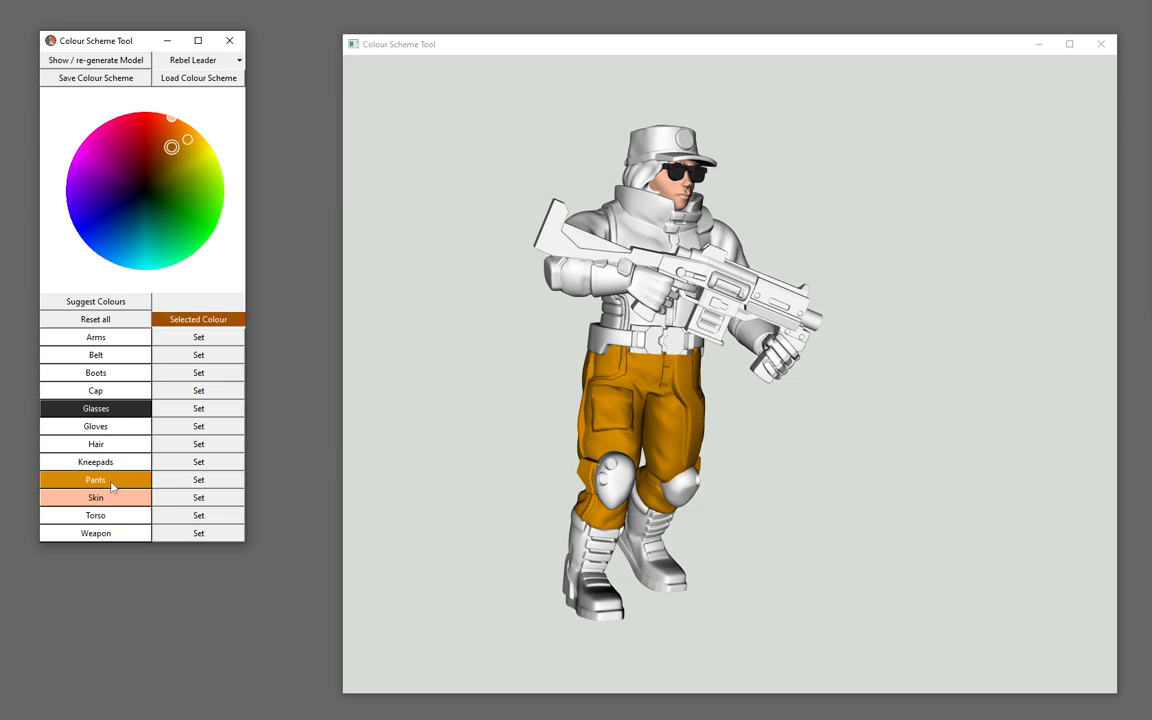
left_click(182, 485)
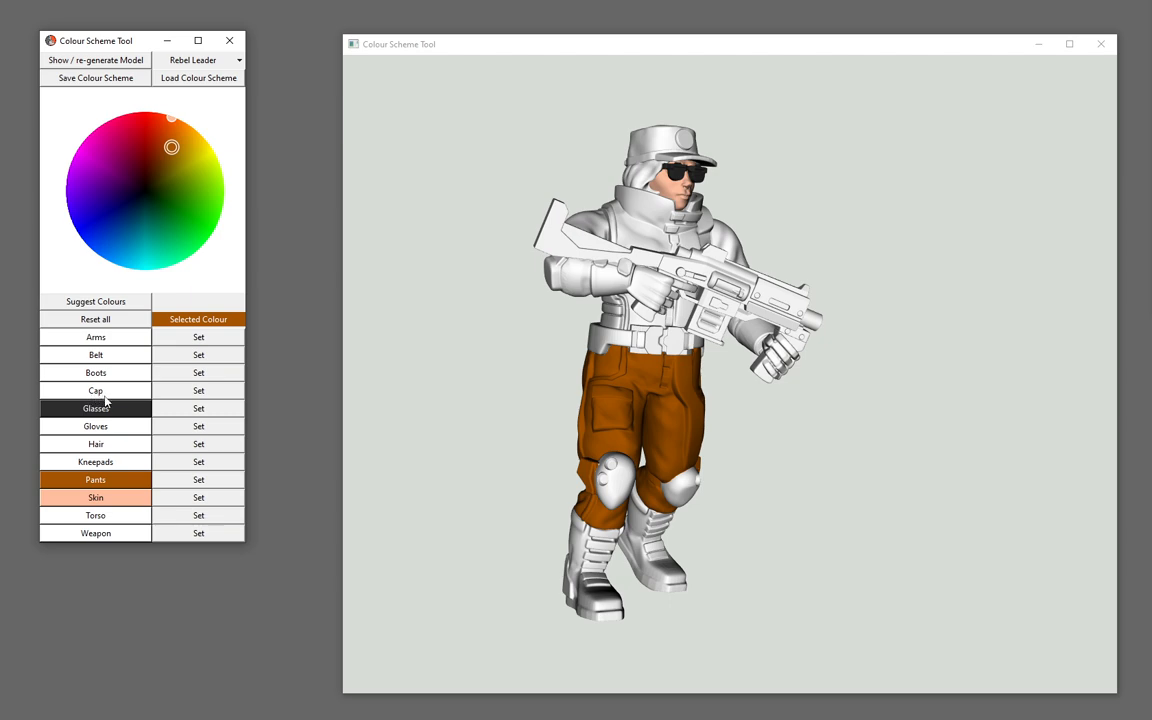
left_click(199, 516)
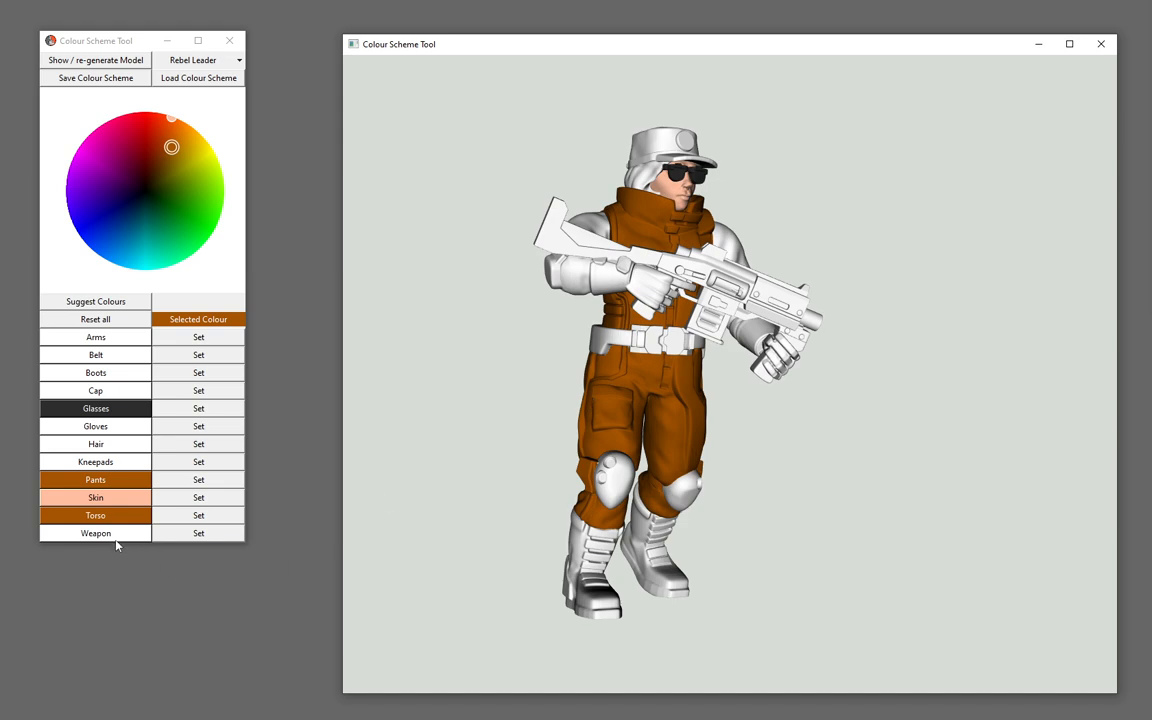
Set the Belt to a very dark brown, RGB 64, 32, 0, by darkening the basic orange in the colour picker.
left_click(116, 321)
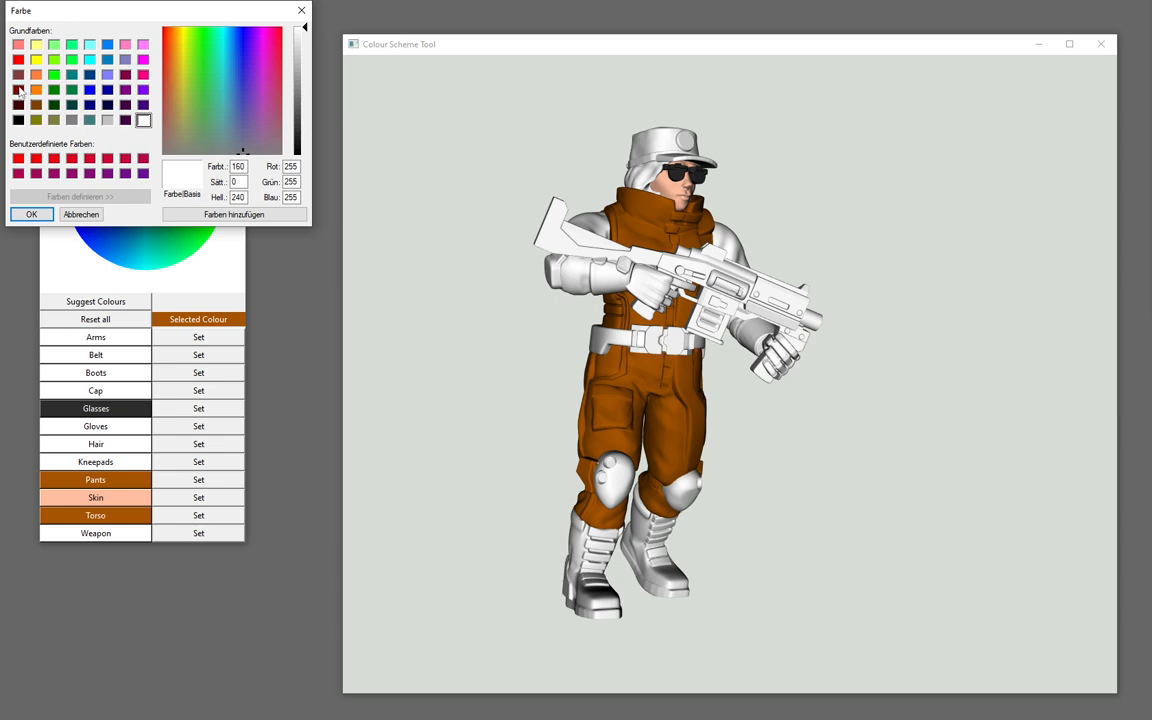
left_click(18, 105)
left_click(18, 90)
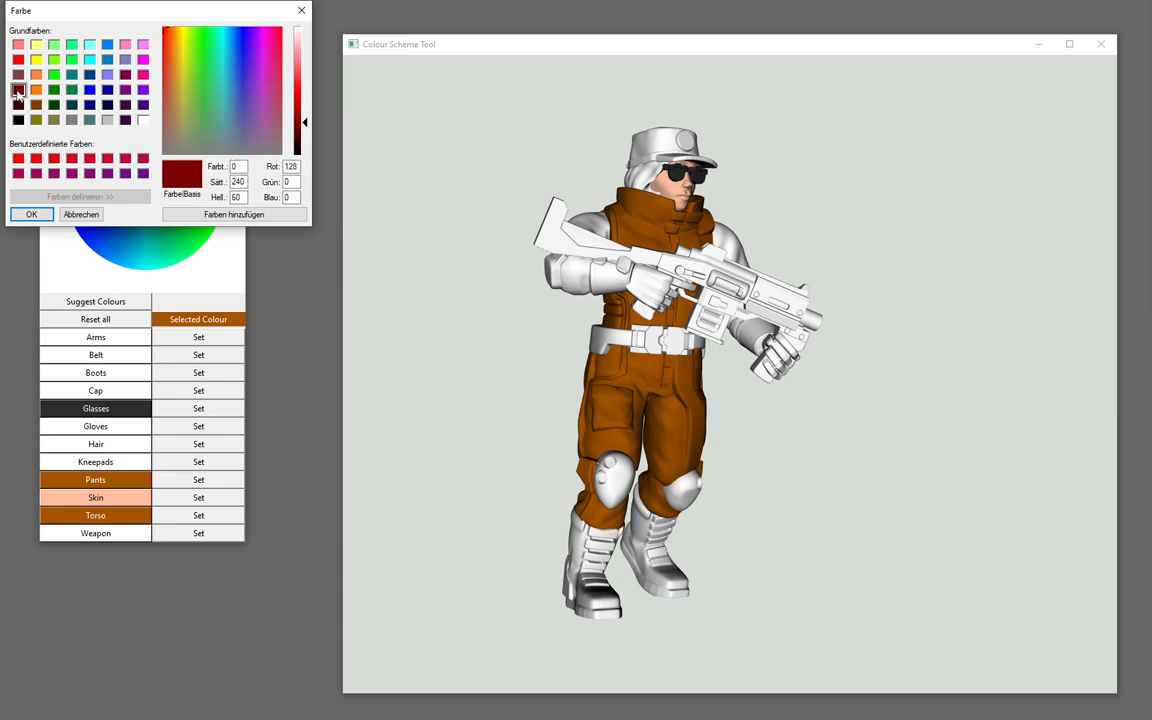
left_click(18, 75)
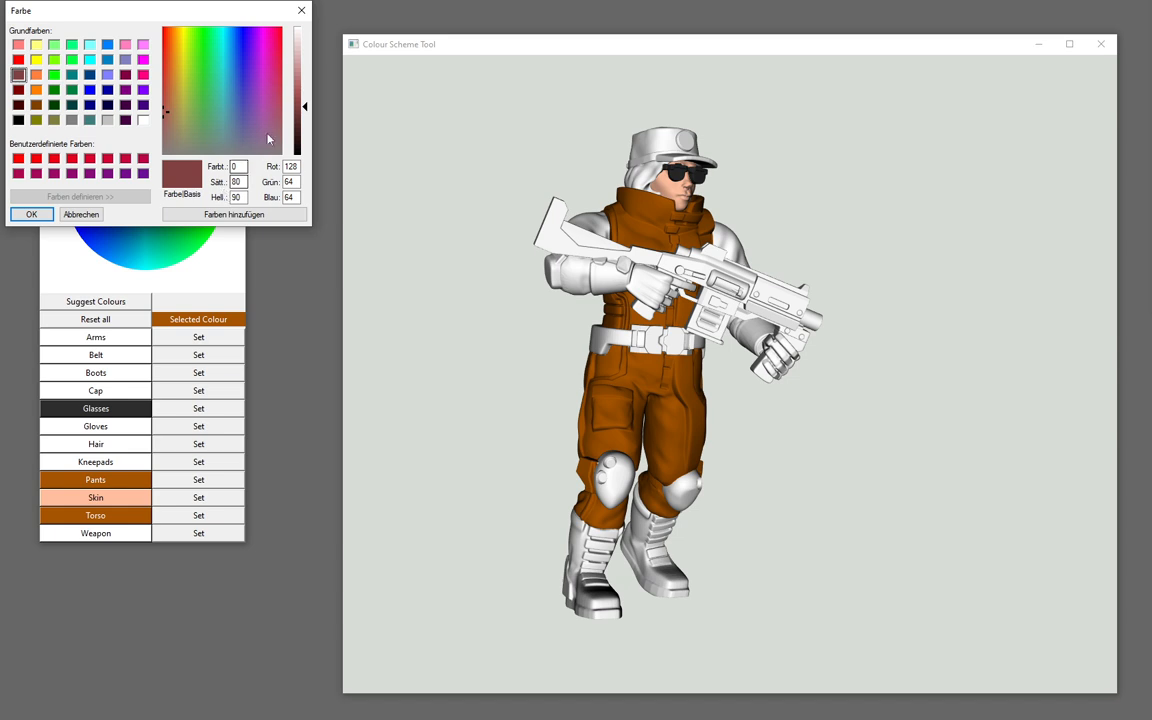
left_click(36, 90)
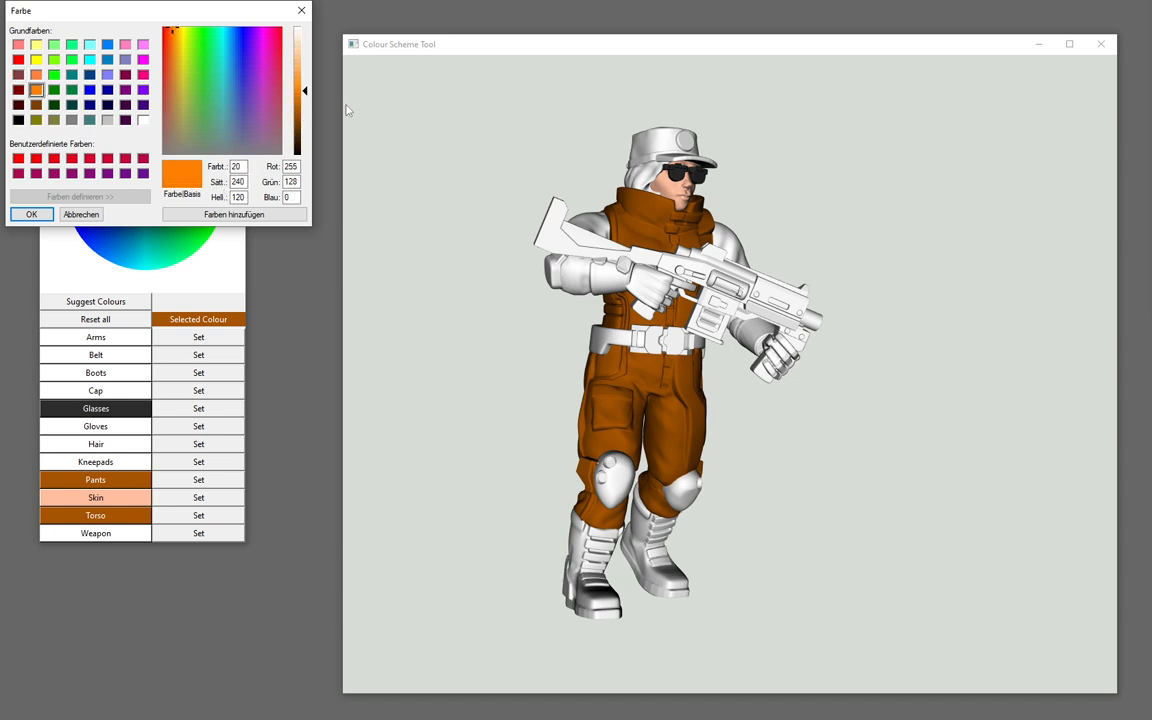
left_click_drag(298, 118, 298, 125)
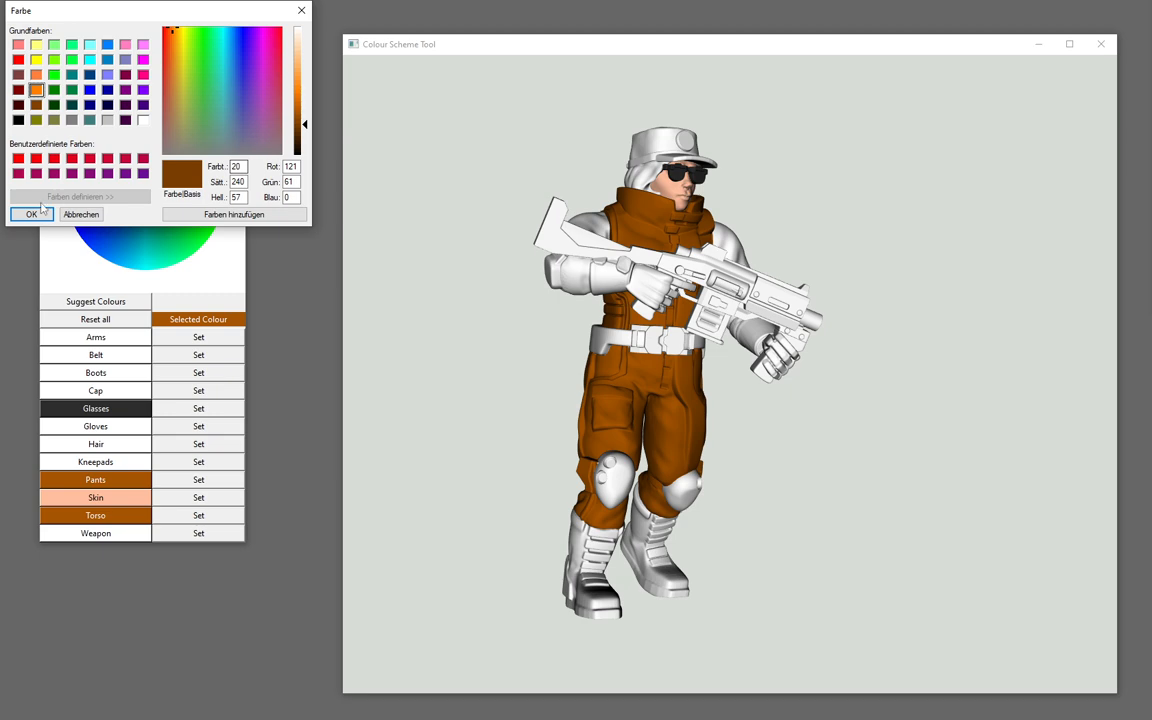
left_click(31, 214)
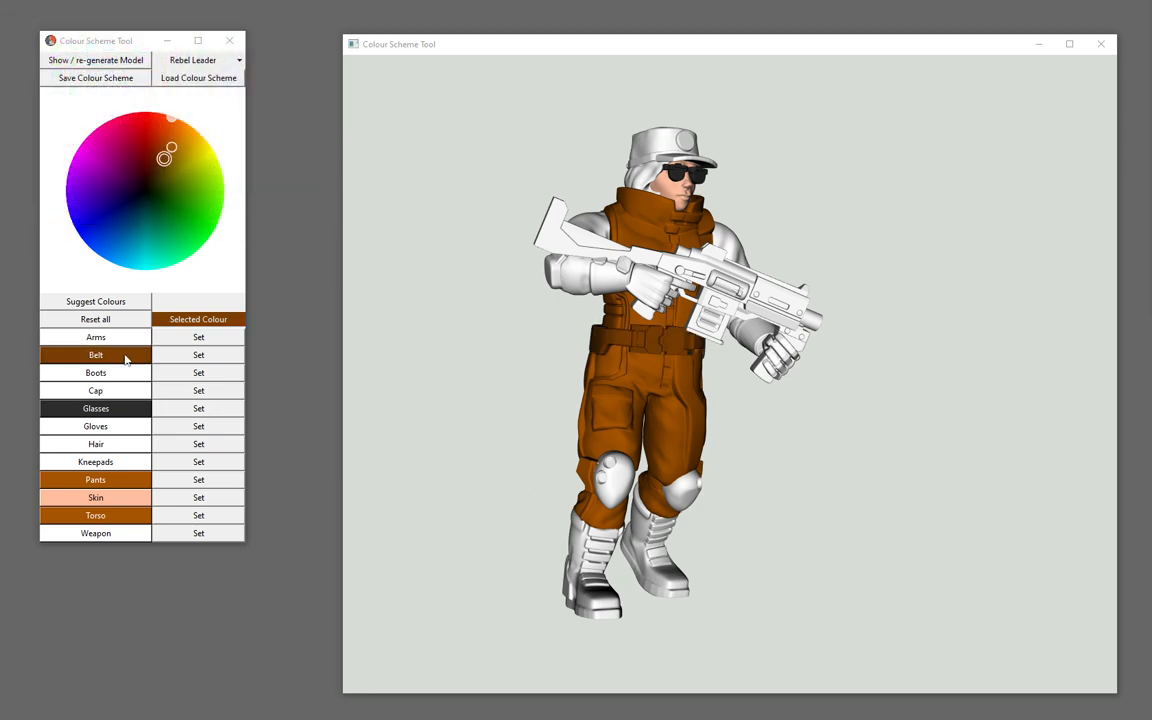
left_click(126, 357)
left_click(299, 145)
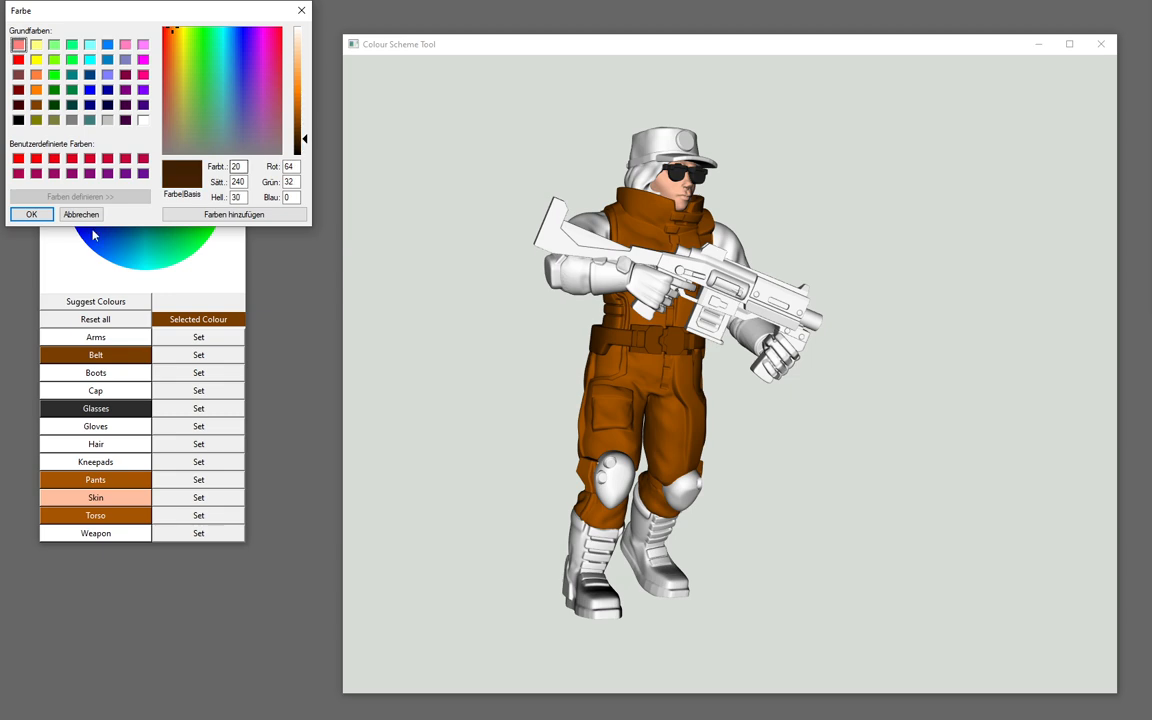
left_click(31, 214)
Pick up the Pants' orange-brown as the selected colour and apply it to the Cap and Arms.
left_click_drag(406, 379, 186, 481)
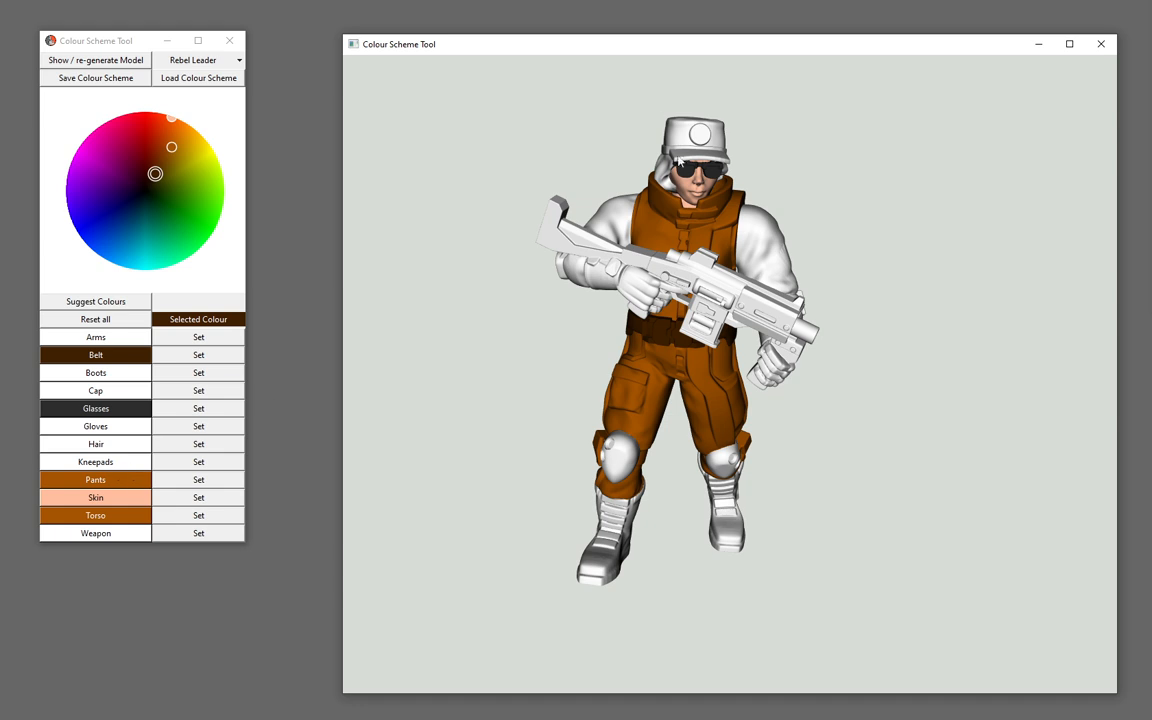
left_click(98, 482)
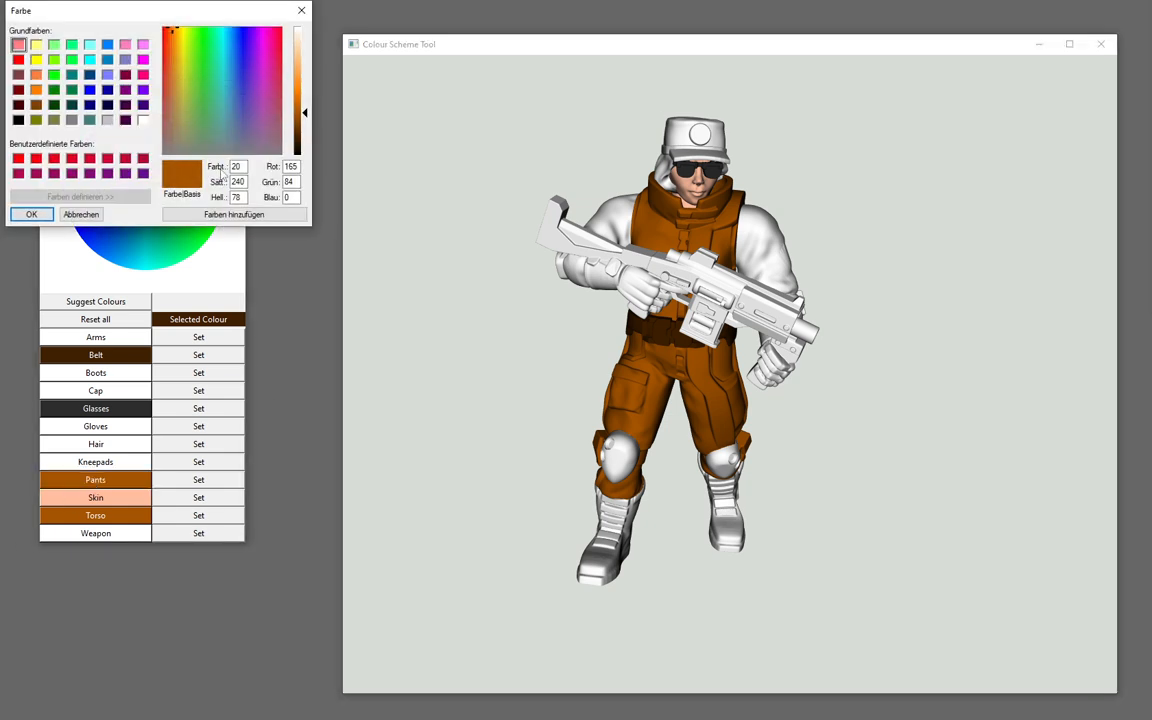
left_click(31, 214)
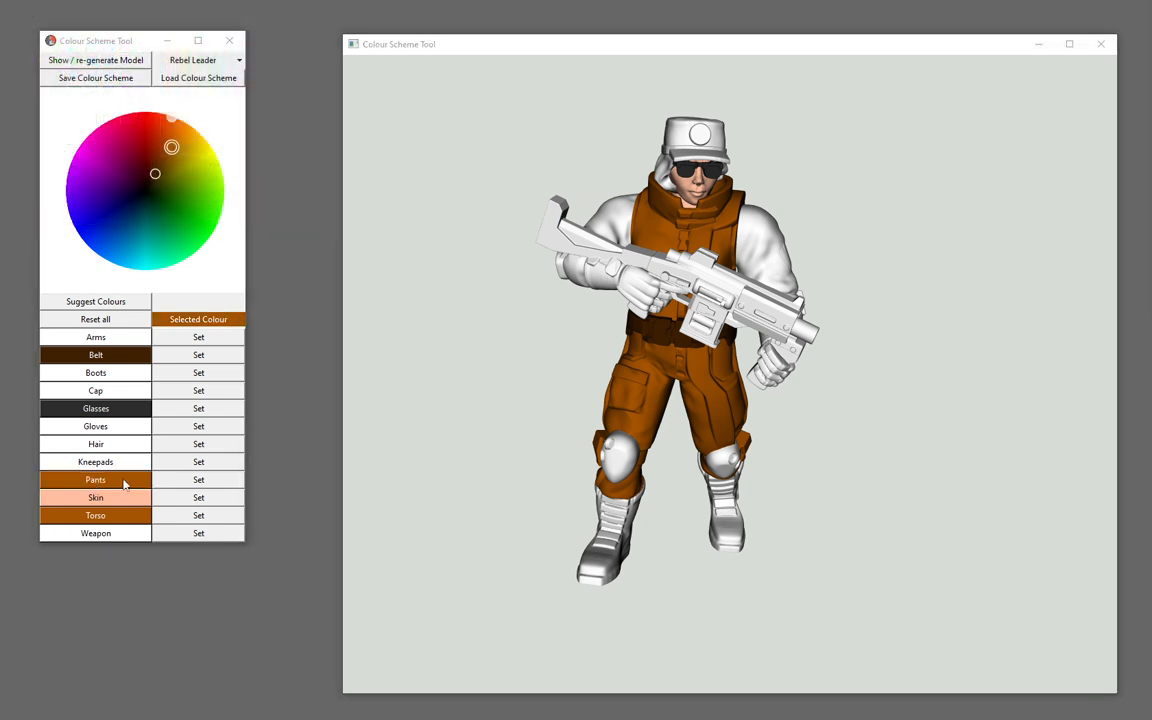
left_click(118, 483)
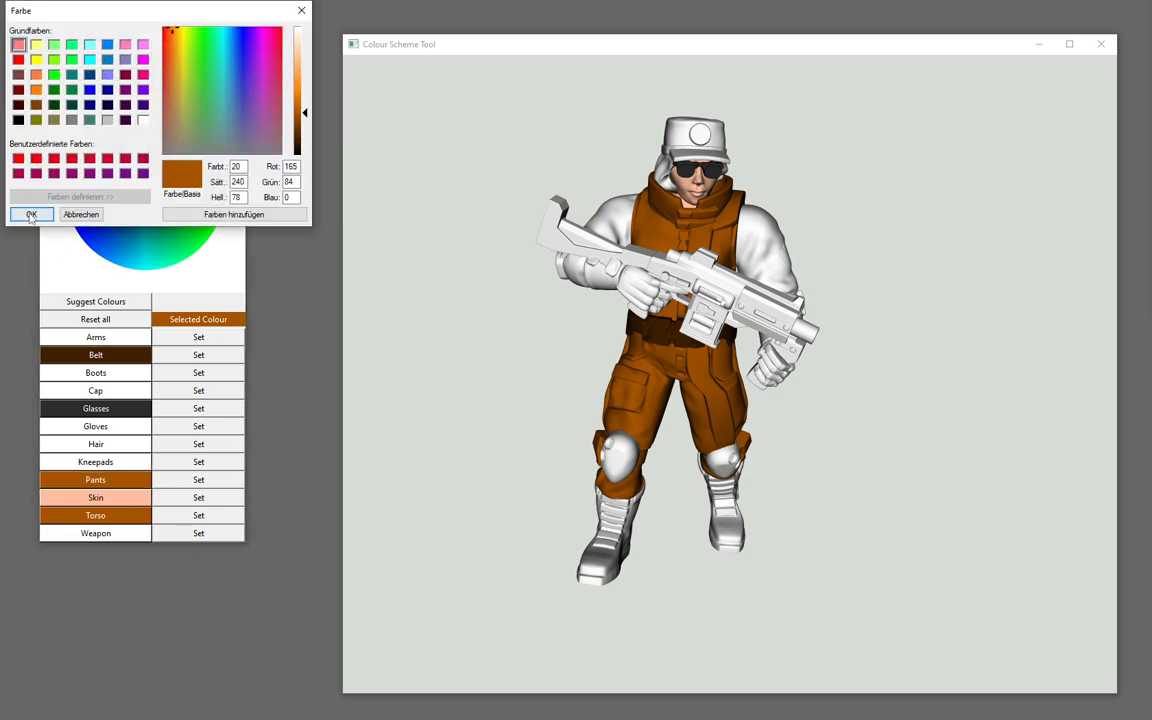
left_click(38, 216)
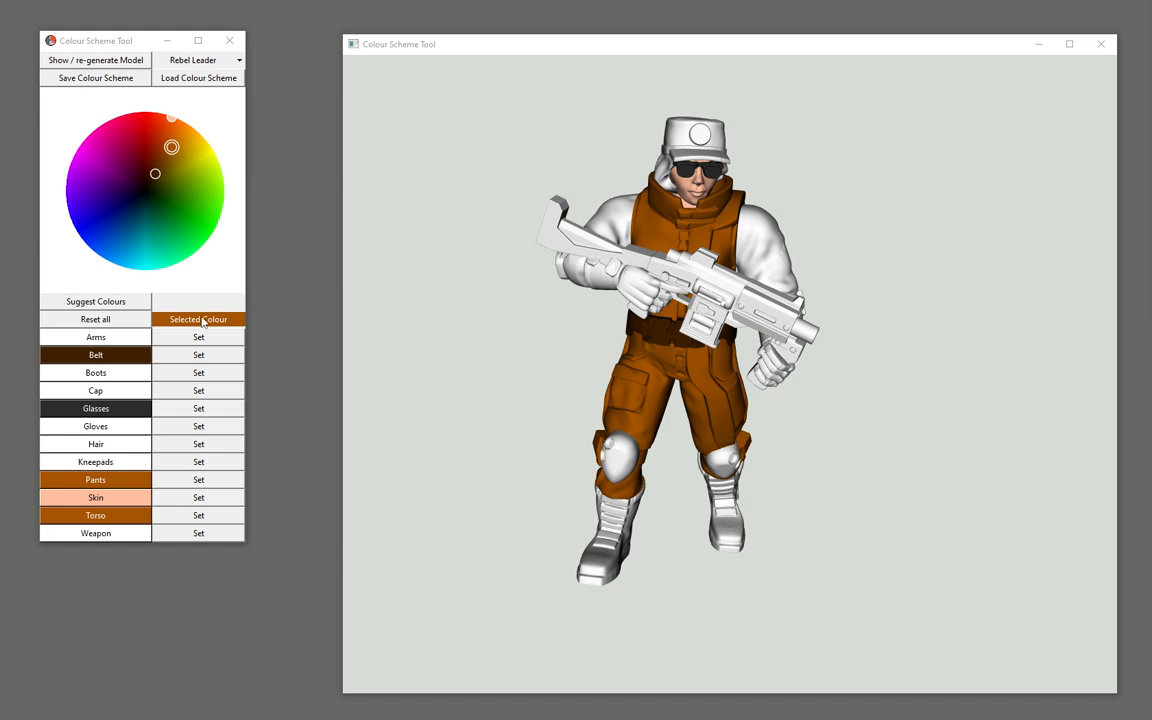
left_click(198, 390)
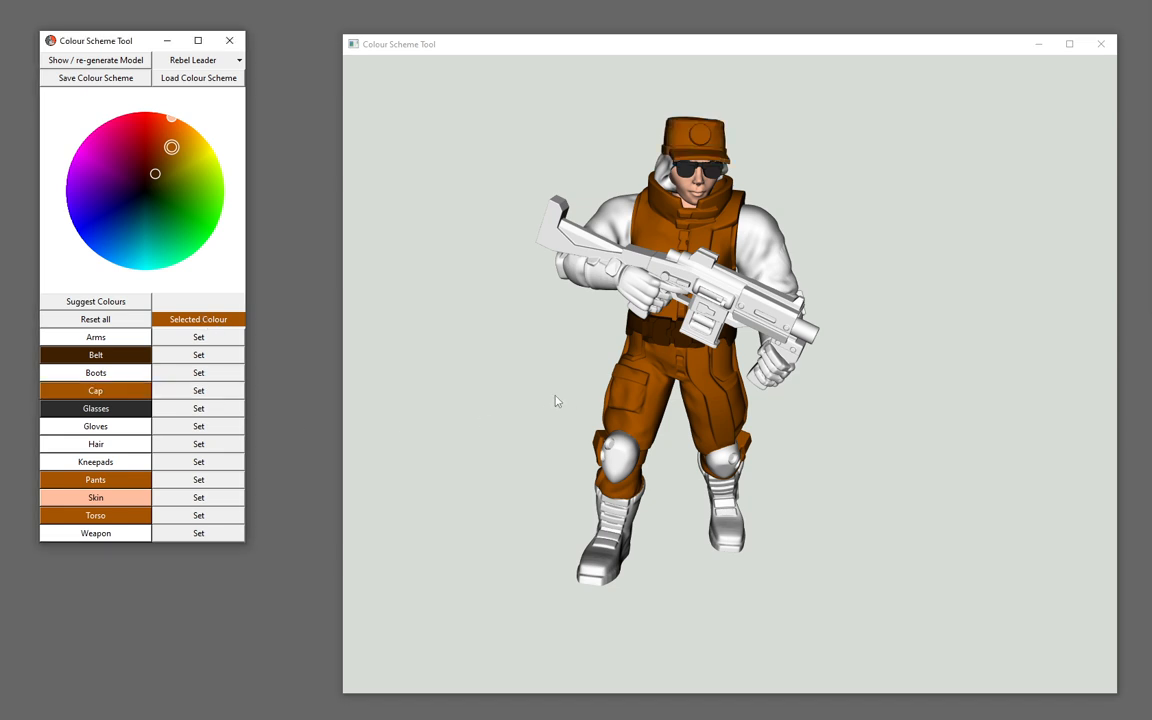
left_click_drag(553, 399, 590, 396)
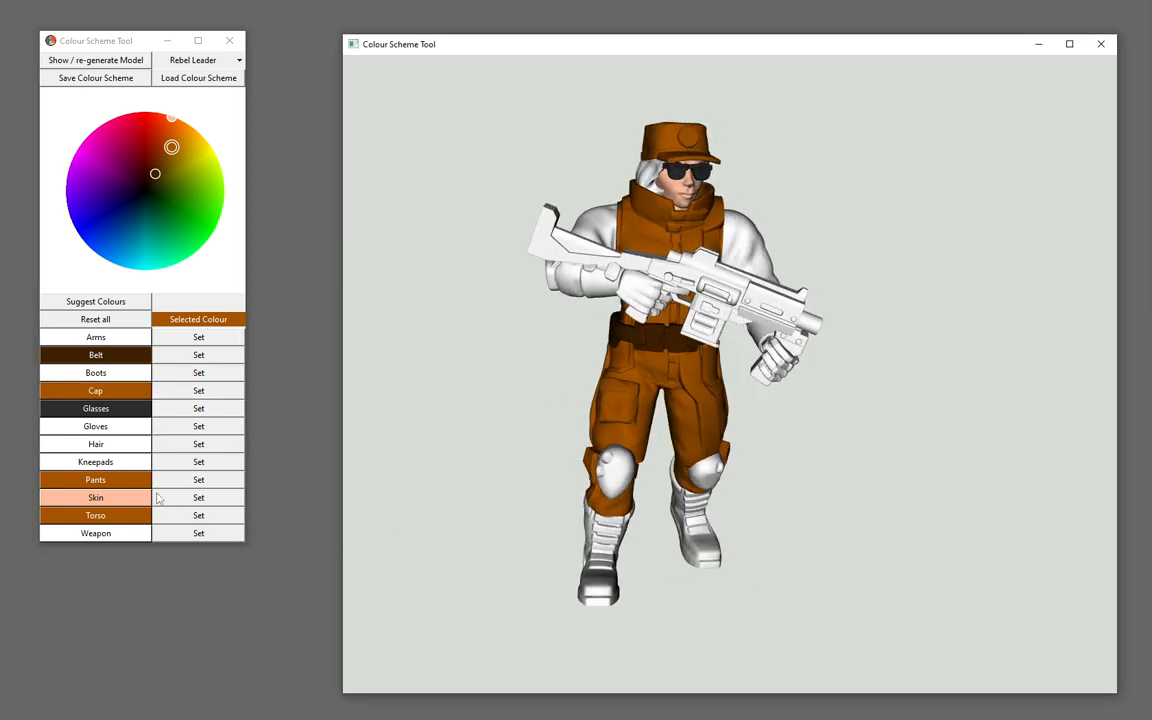
left_click(198, 340)
left_click_drag(380, 405, 540, 424)
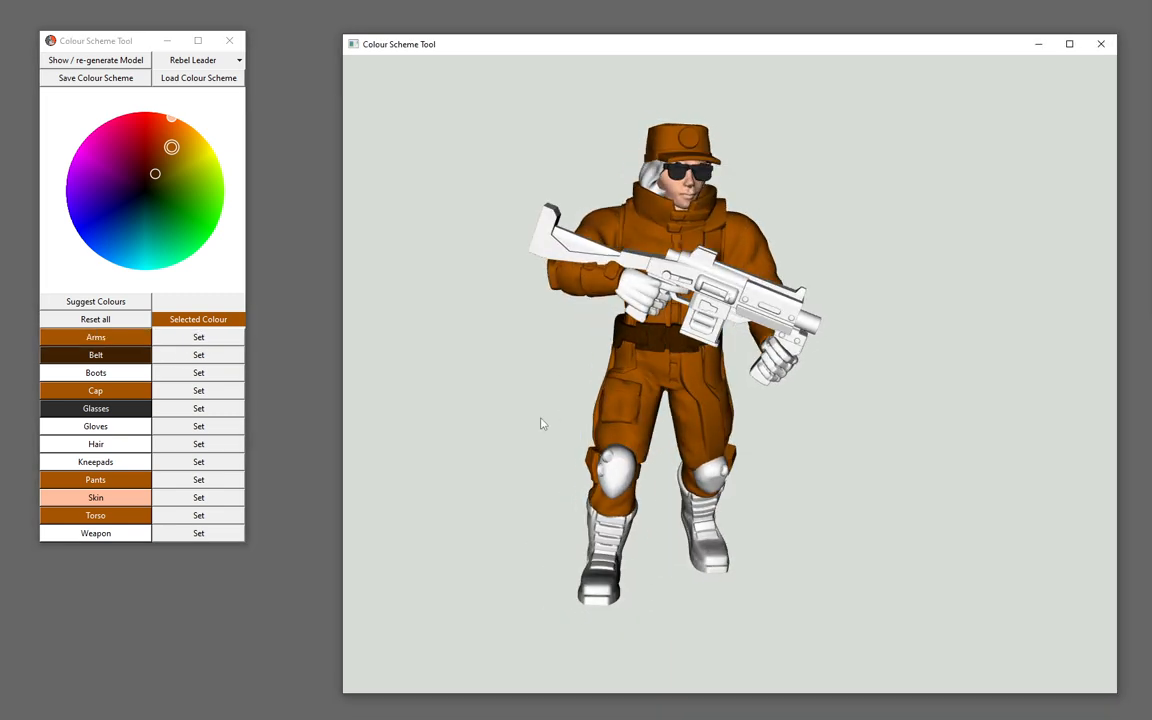
Set the Kneepads to the basic medium grey, RGB 128, 128, 128.
left_click(86, 466)
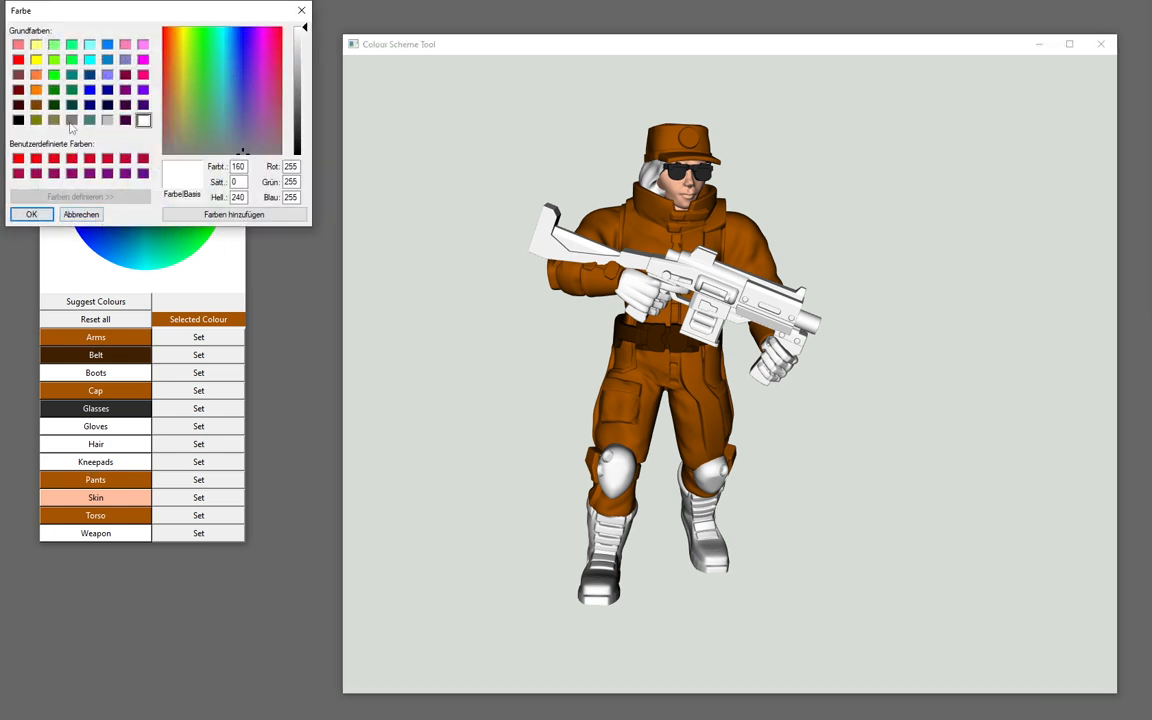
left_click(72, 119)
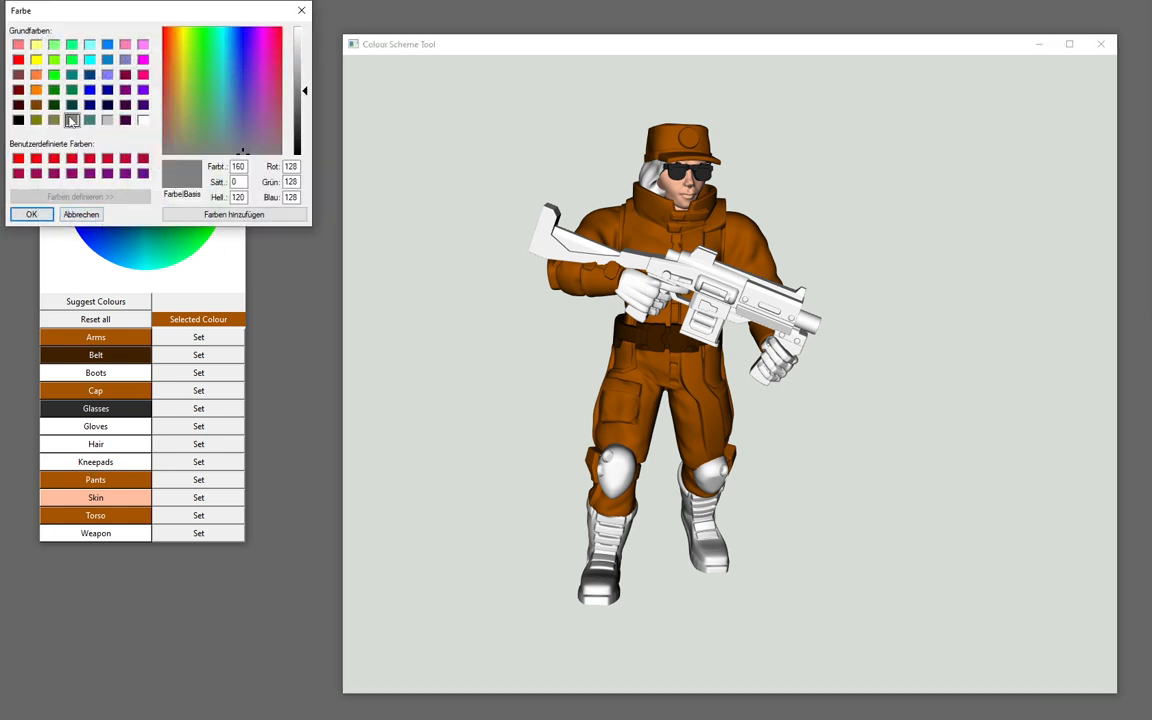
left_click(31, 215)
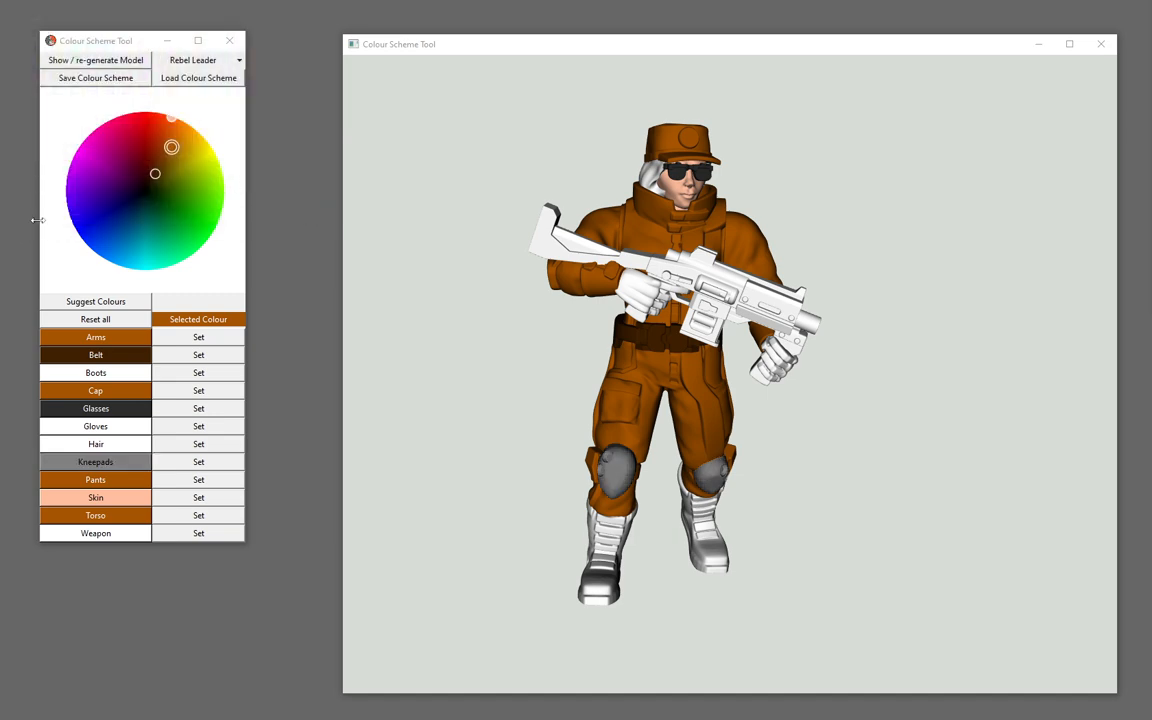
left_click(97, 533)
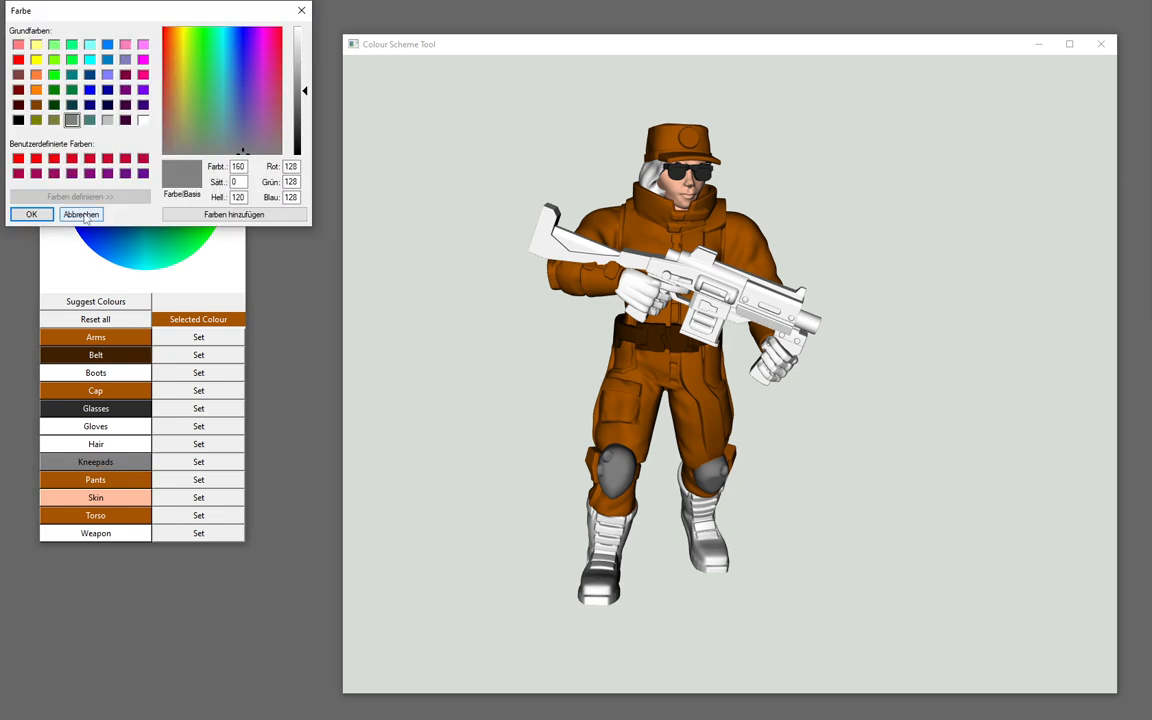
left_click(84, 216)
Take the Pants' orange-brown as the selected colour again and apply it to the Kneepads.
left_click(112, 479)
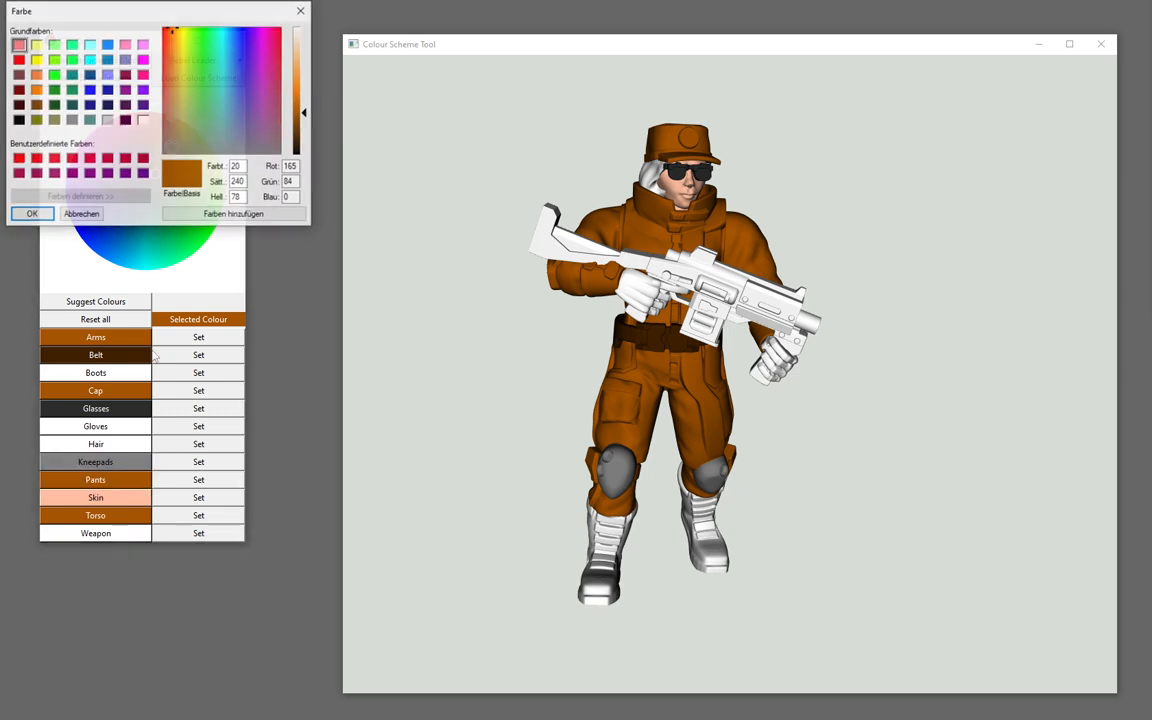
left_click(40, 214)
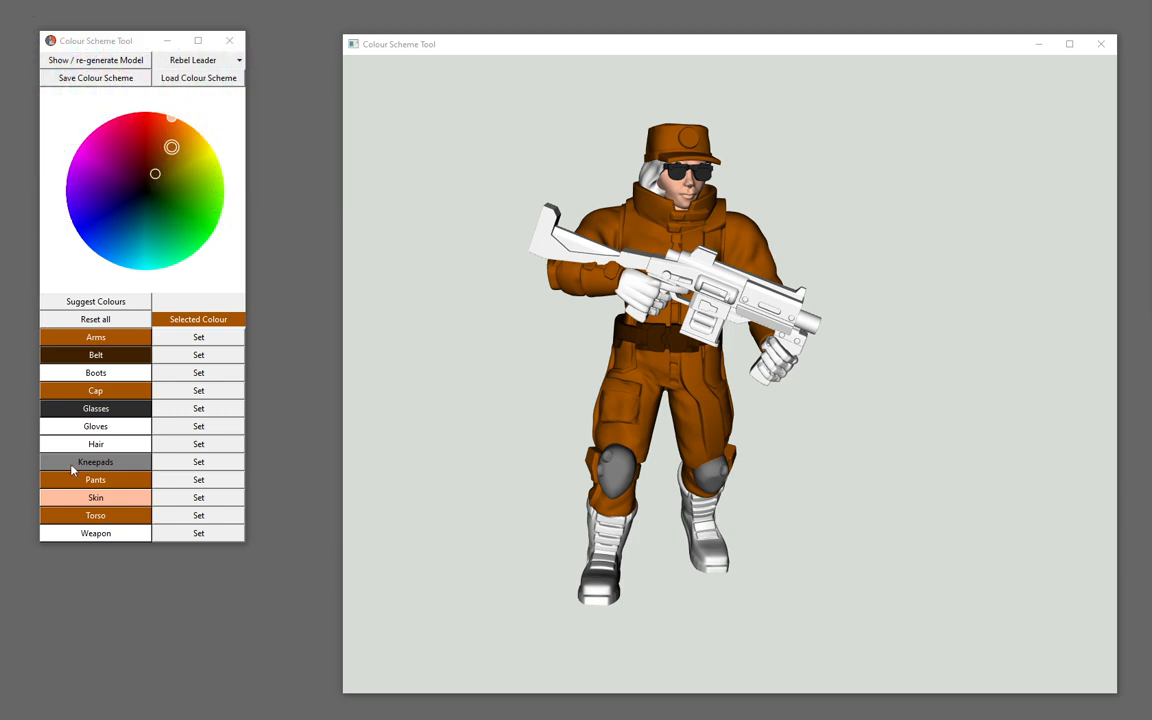
left_click(70, 466)
left_click(76, 213)
left_click(165, 462)
Set the Kneepads to a golden yellow, RGB 238, 176, 49, by adjusting hue, saturation and brightness in the colour picker.
left_click(101, 462)
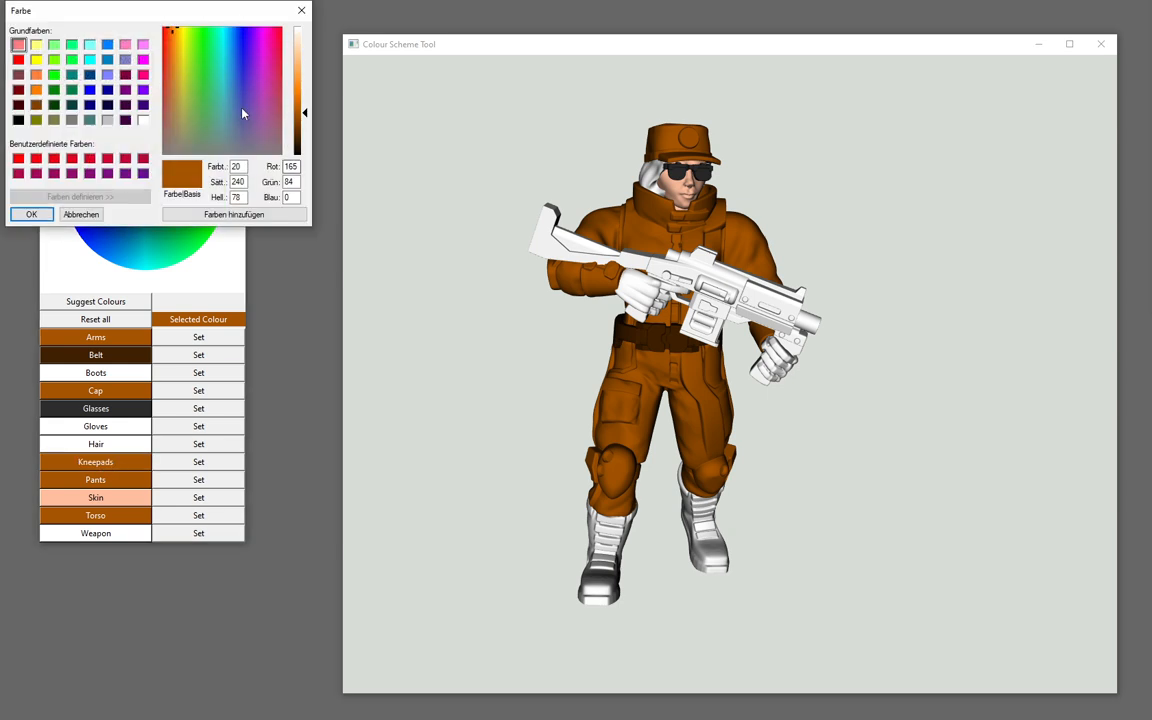
left_click_drag(174, 35, 179, 50)
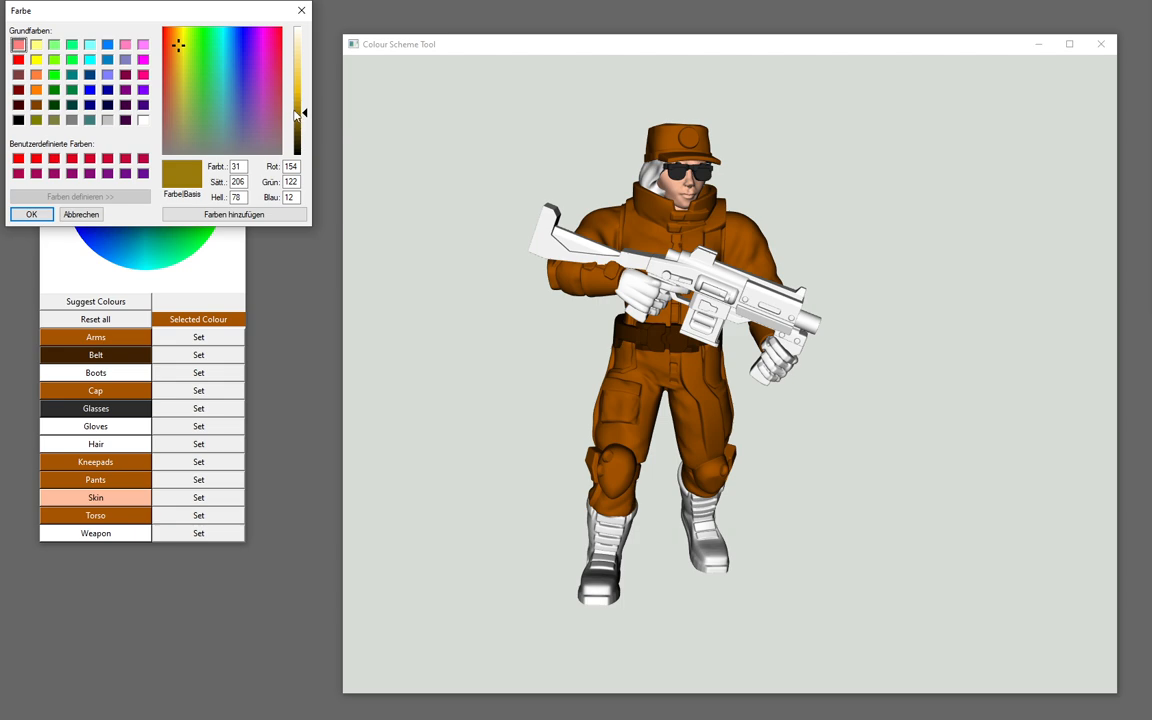
left_click_drag(303, 113, 304, 102)
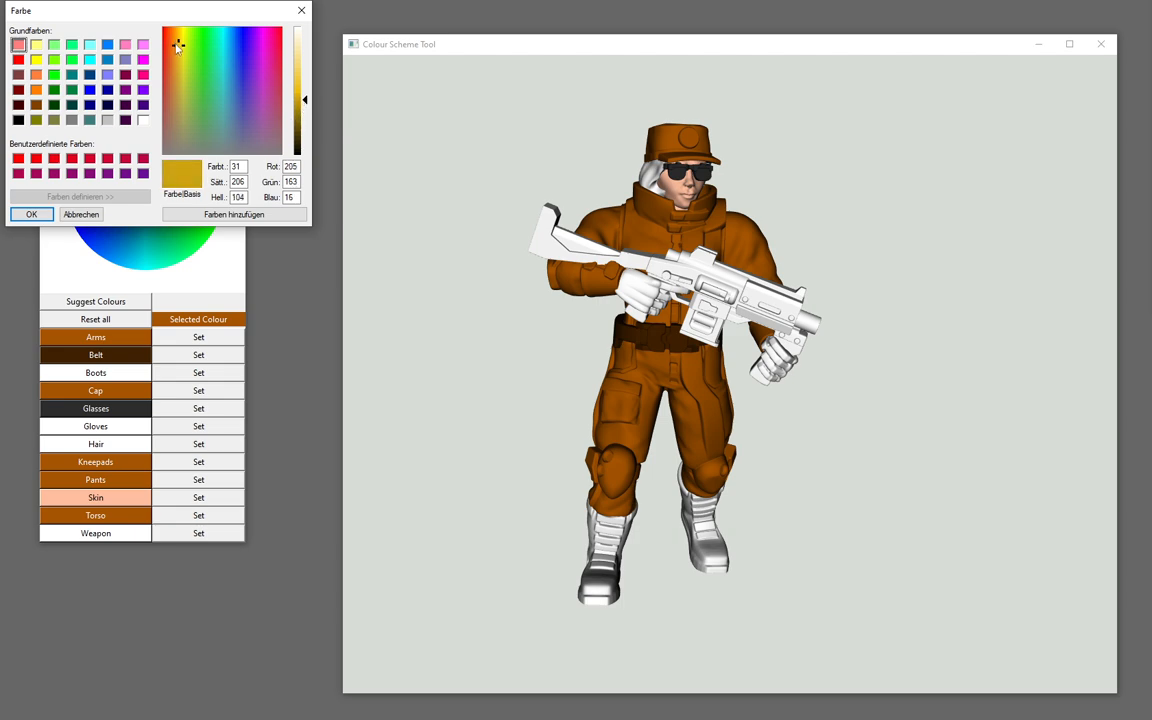
left_click_drag(177, 46, 174, 46)
left_click_drag(304, 100, 304, 87)
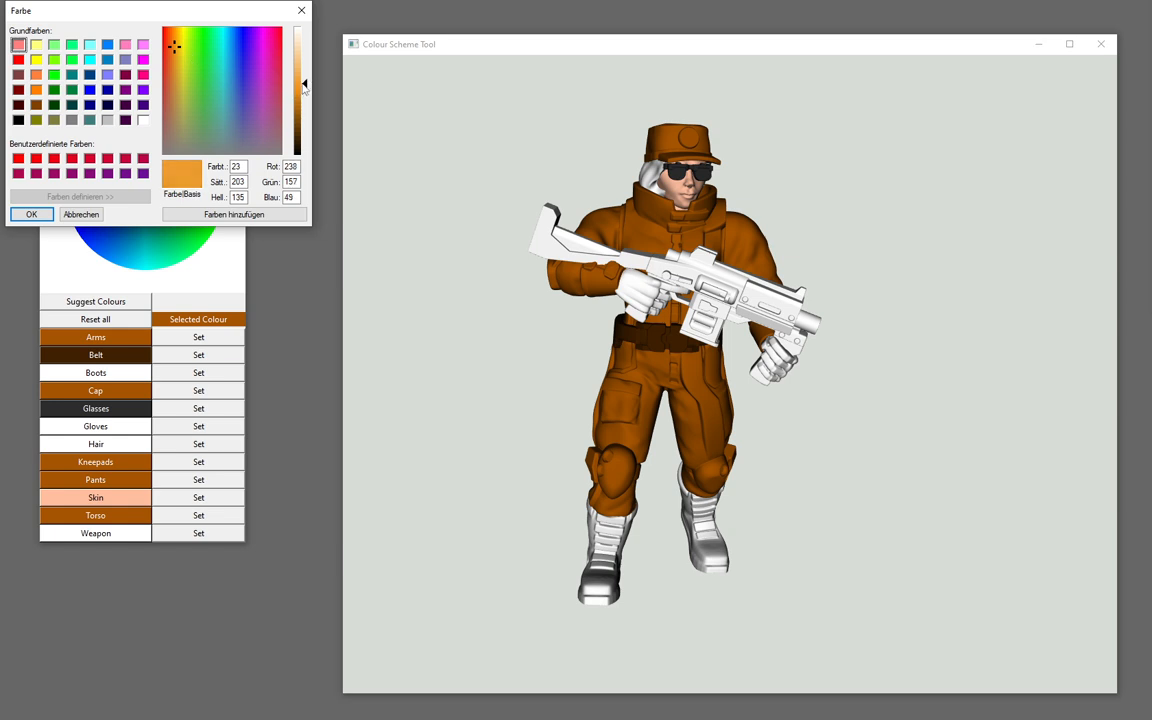
left_click_drag(175, 47, 177, 47)
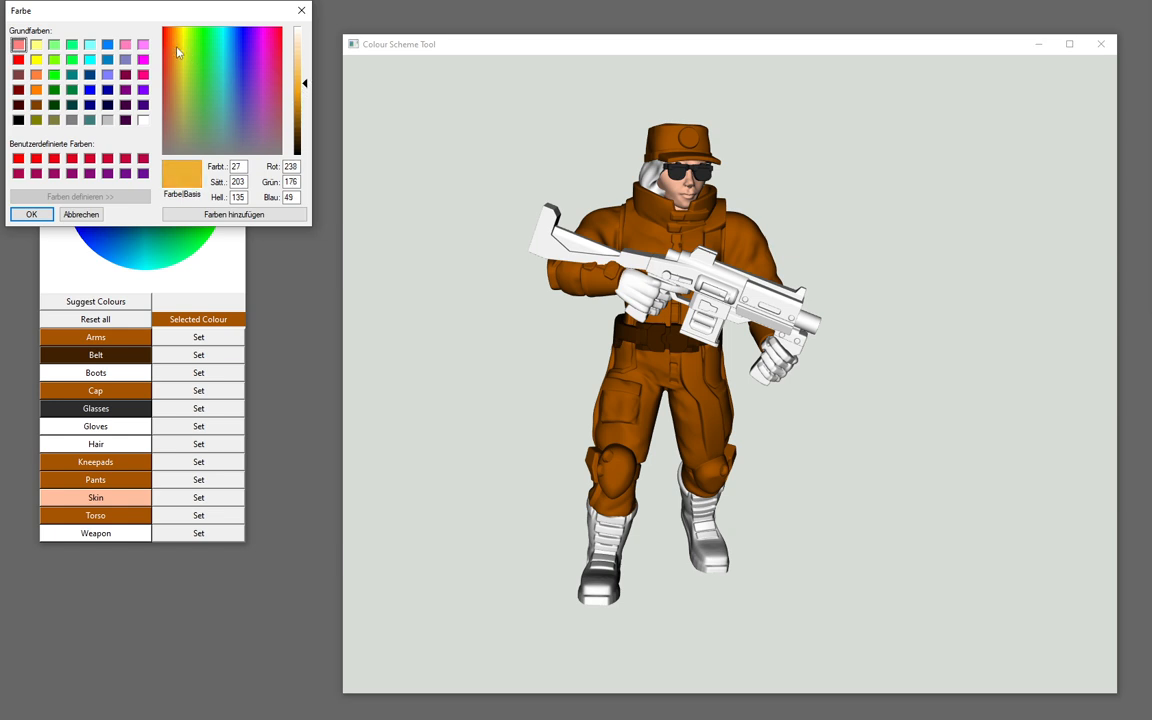
left_click(20, 214)
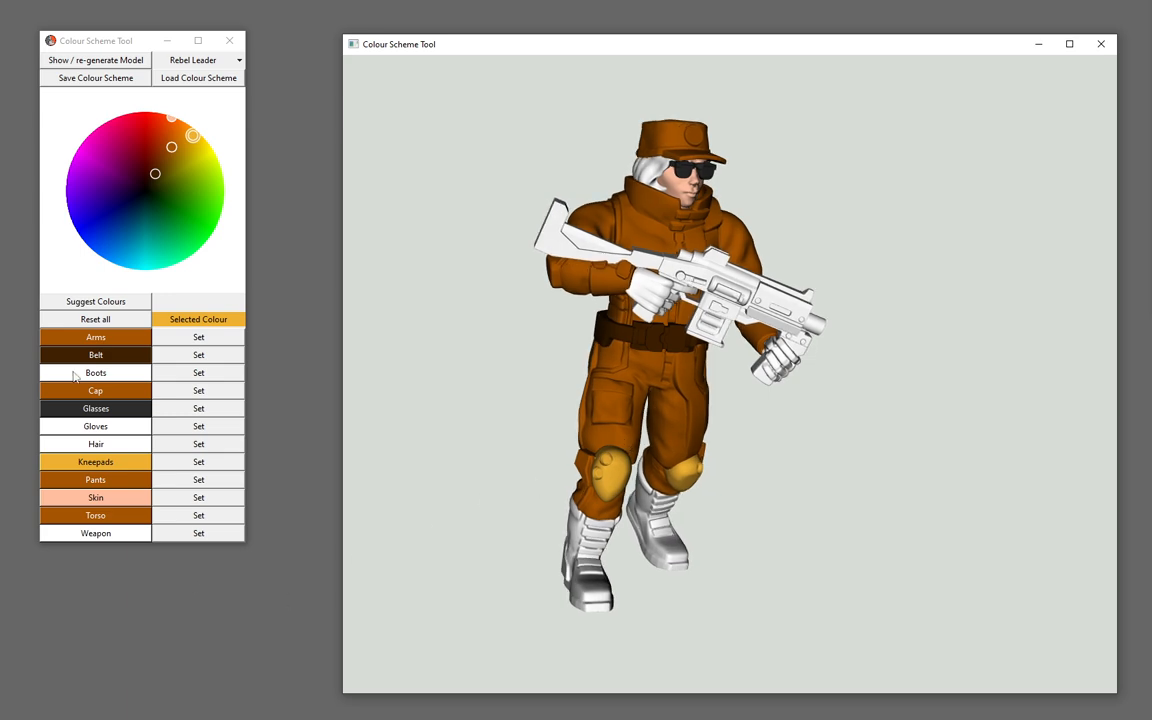
Pick up the Belt's very dark brown as the selected colour and apply it to the Boots and Gloves.
left_click(130, 356)
left_click(28, 214)
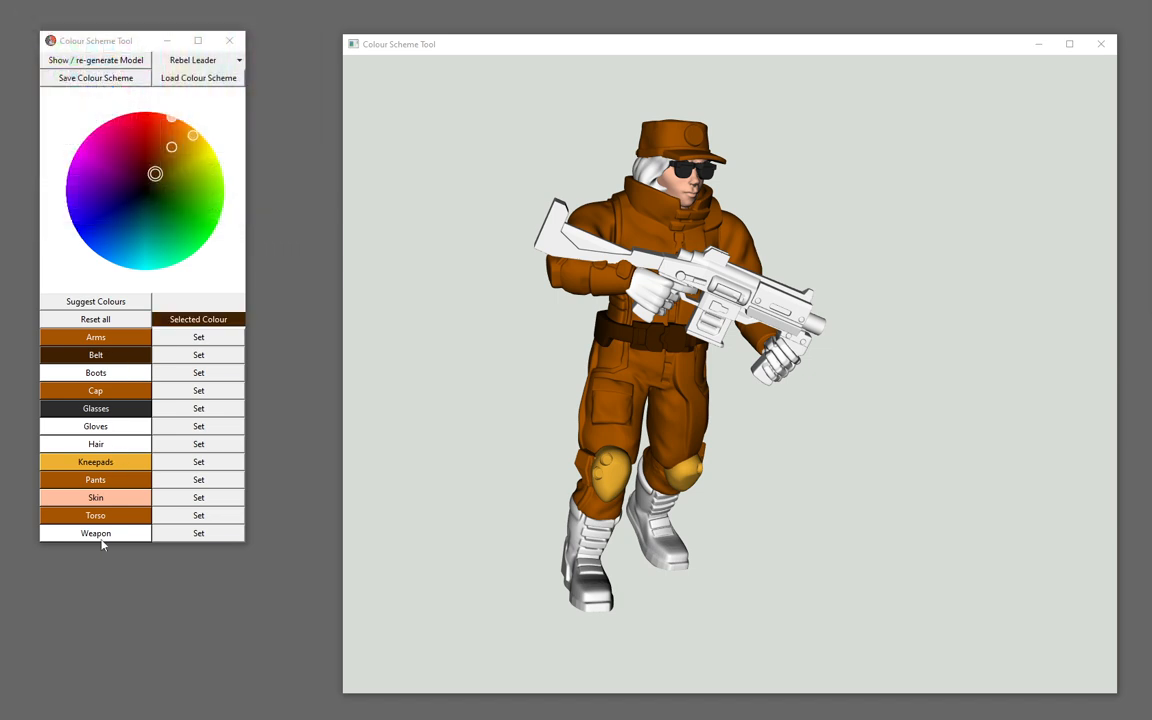
left_click(119, 376)
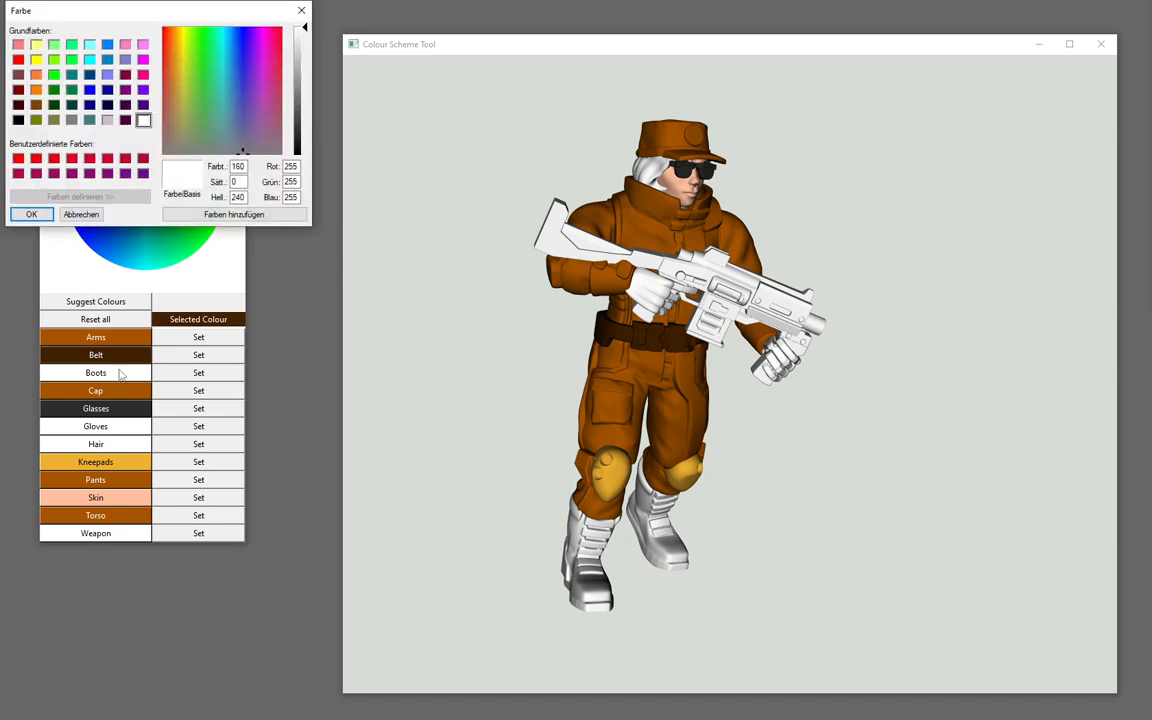
left_click(40, 212)
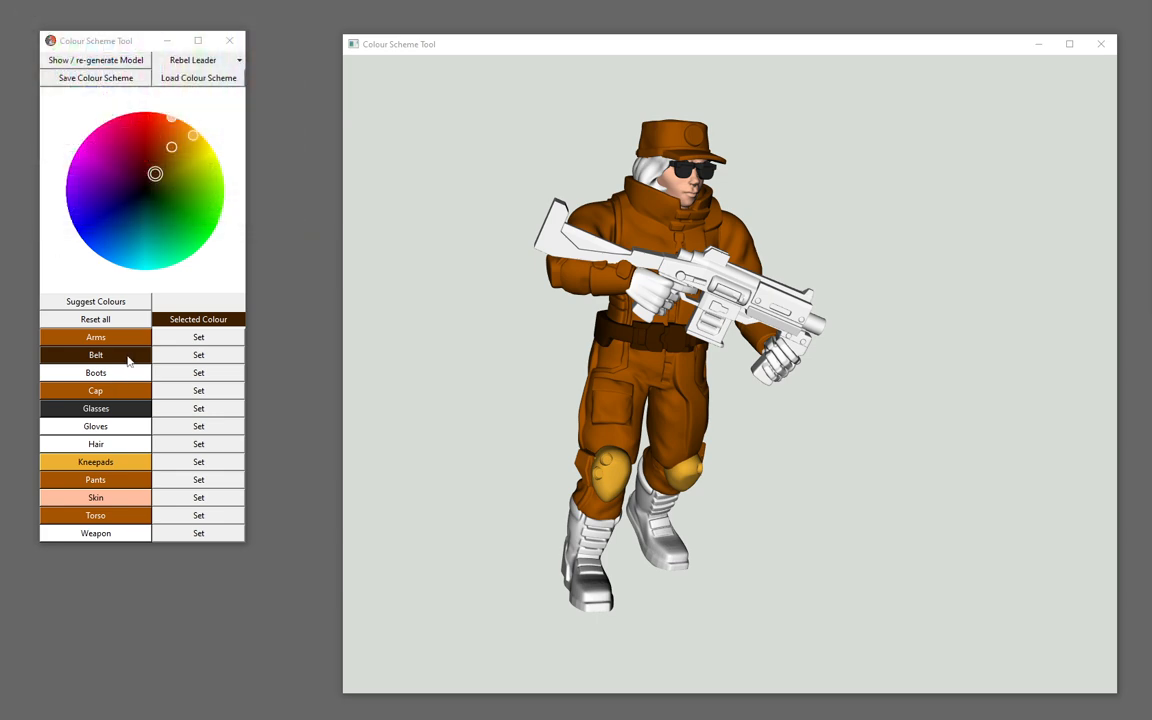
left_click(178, 375)
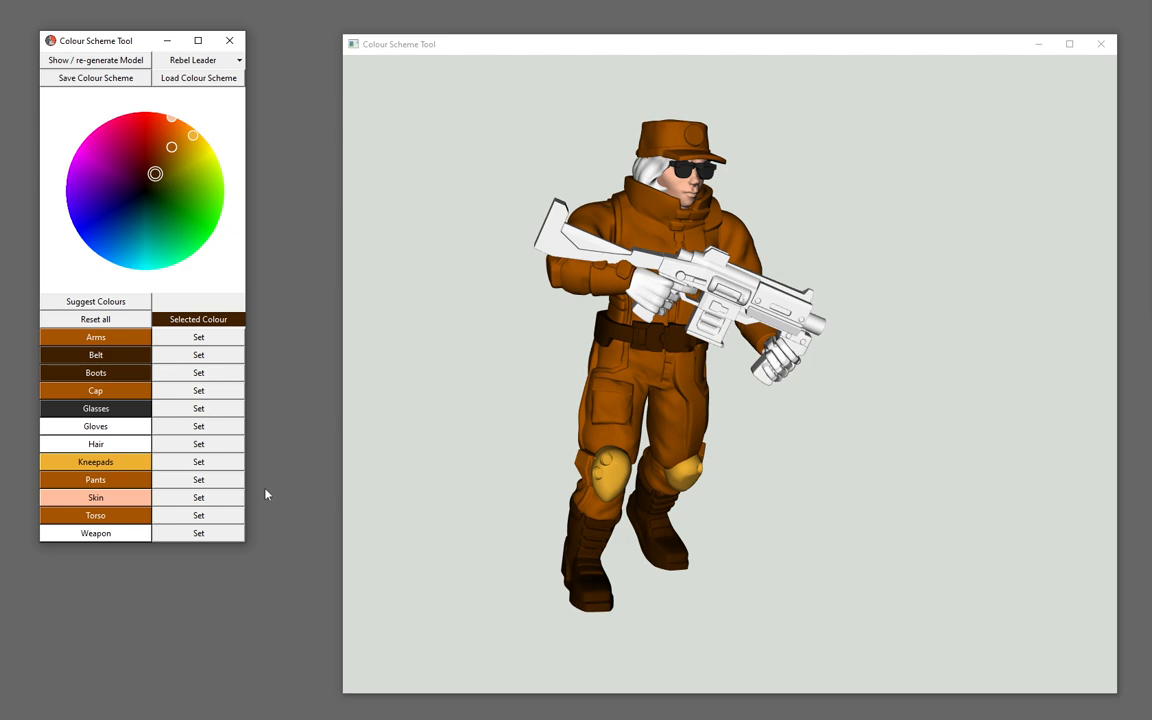
left_click(199, 427)
Set the Hair to a pale blonde yellow, starting from the basic brown and adjusting hue and brightness.
left_click_drag(470, 330, 830, 388)
left_click(105, 446)
left_click(105, 446)
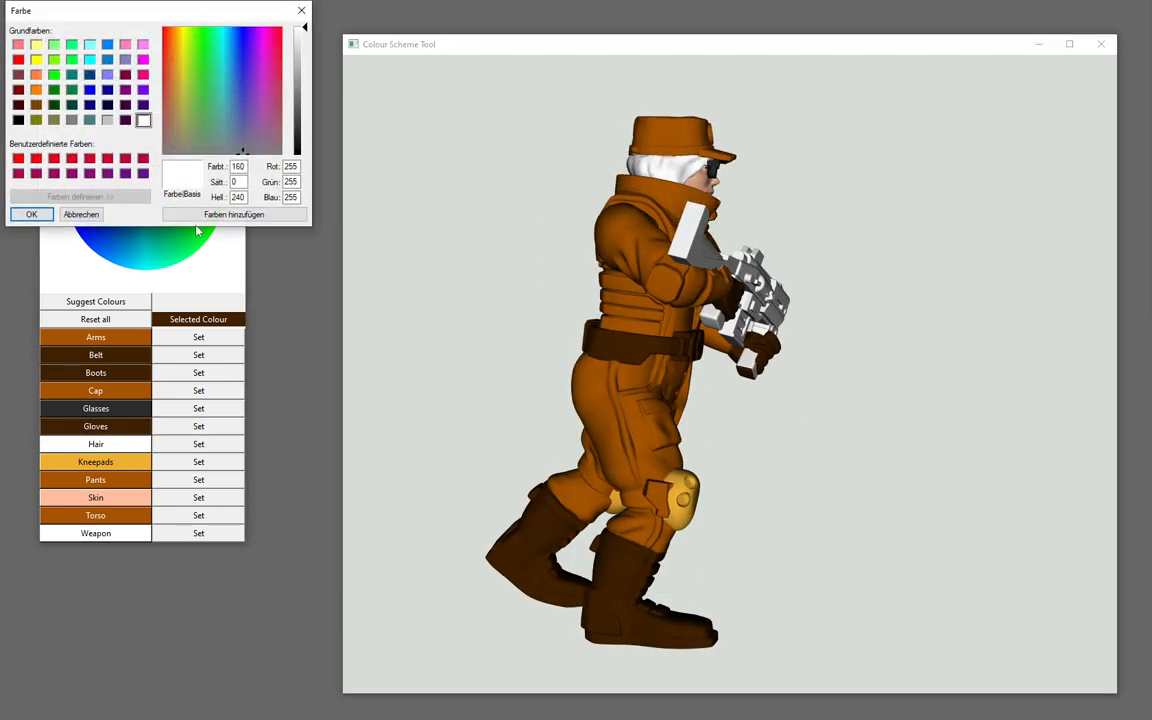
left_click(36, 105)
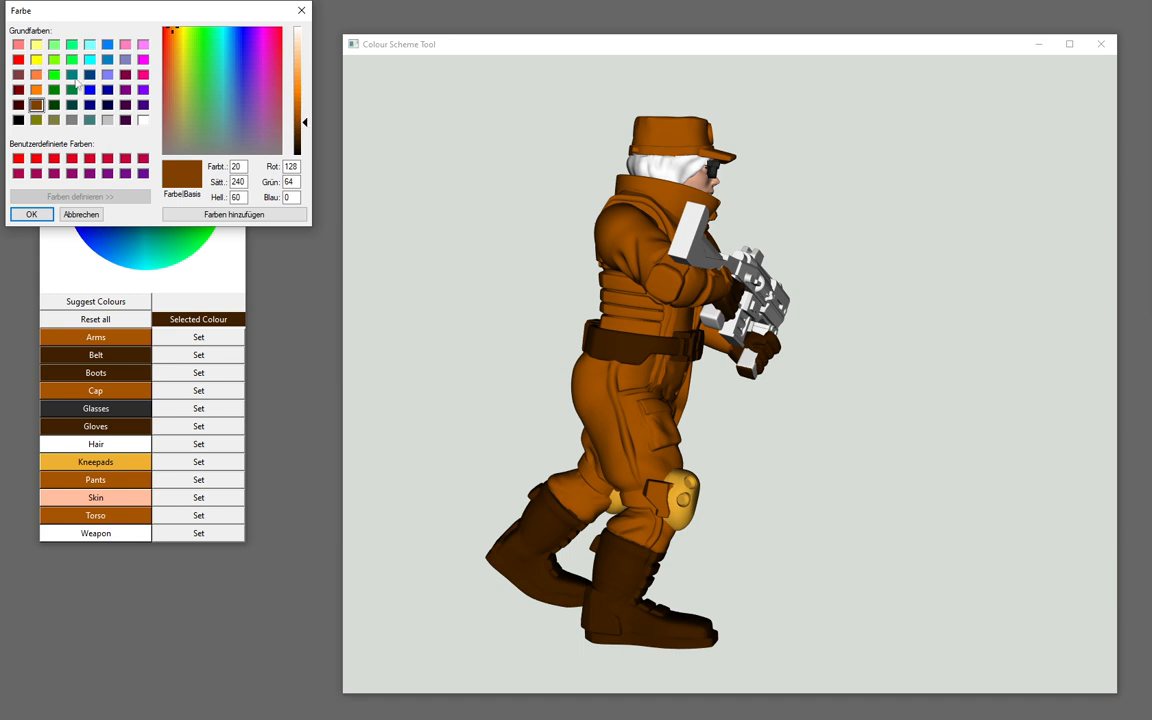
left_click(182, 36)
left_click(303, 88)
left_click_drag(303, 88, 183, 50)
left_click(38, 215)
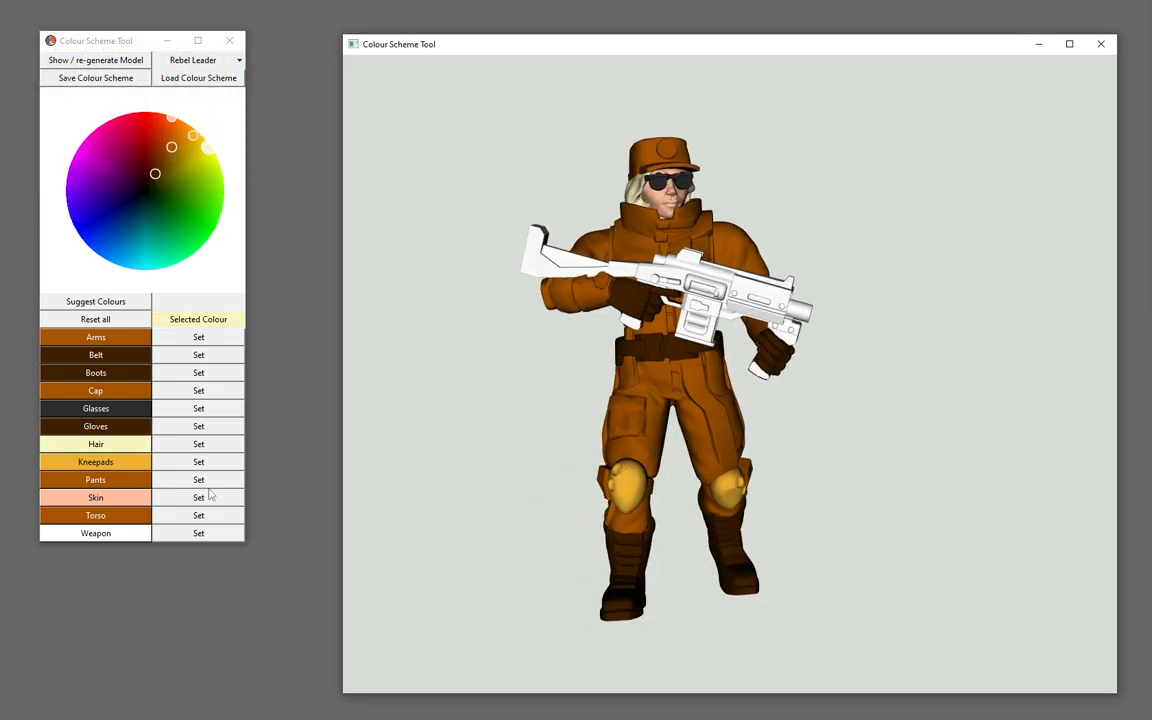
Set the Weapon to the basic medium grey, RGB 128, 128, 128.
left_click(102, 534)
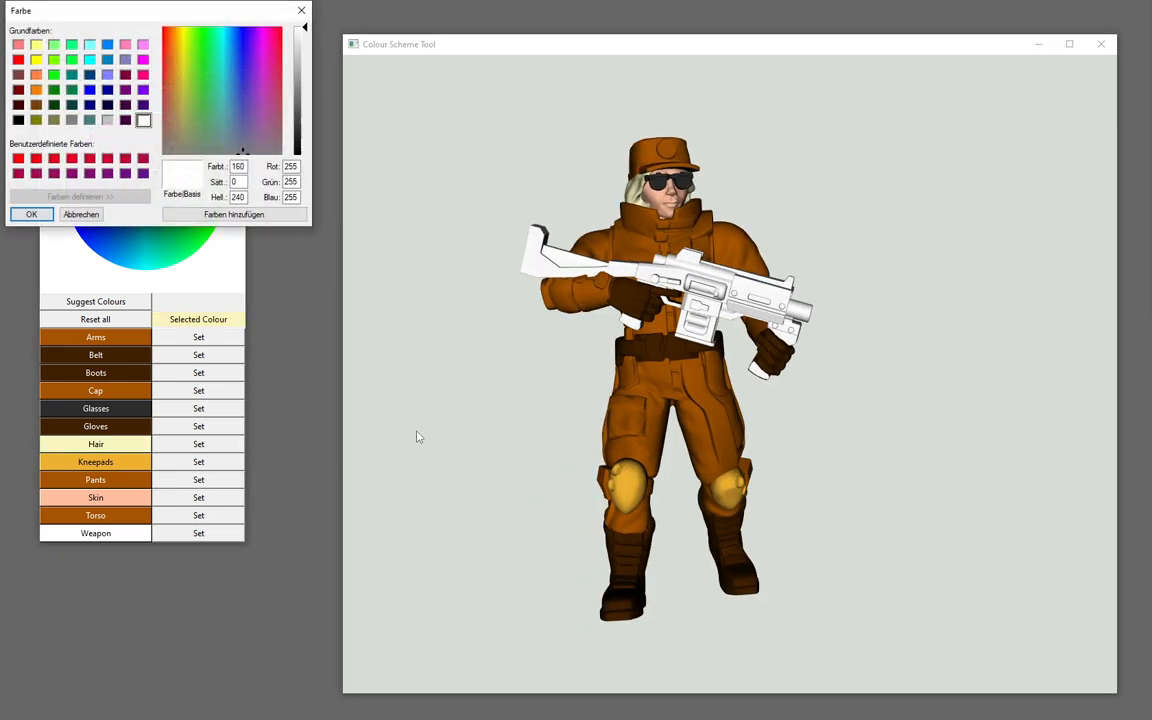
left_click(72, 119)
left_click(31, 214)
left_click_drag(588, 287, 592, 378)
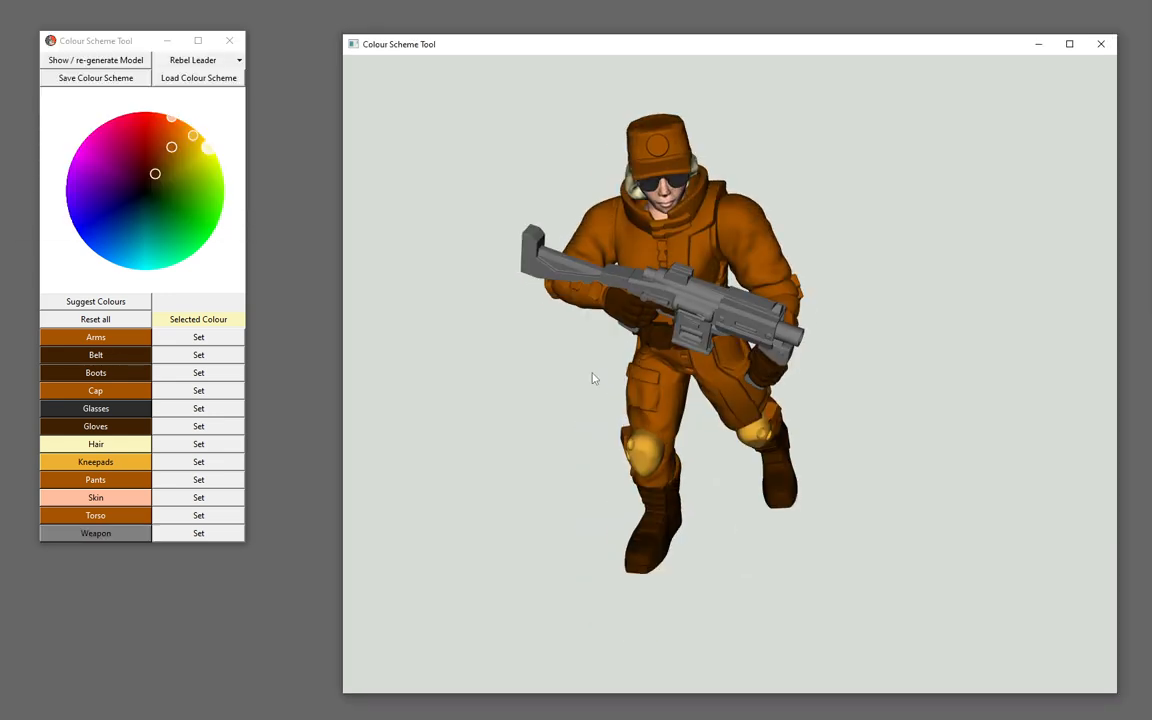
Set the Weapon to the basic black and check the model from several angles.
left_click(96, 532)
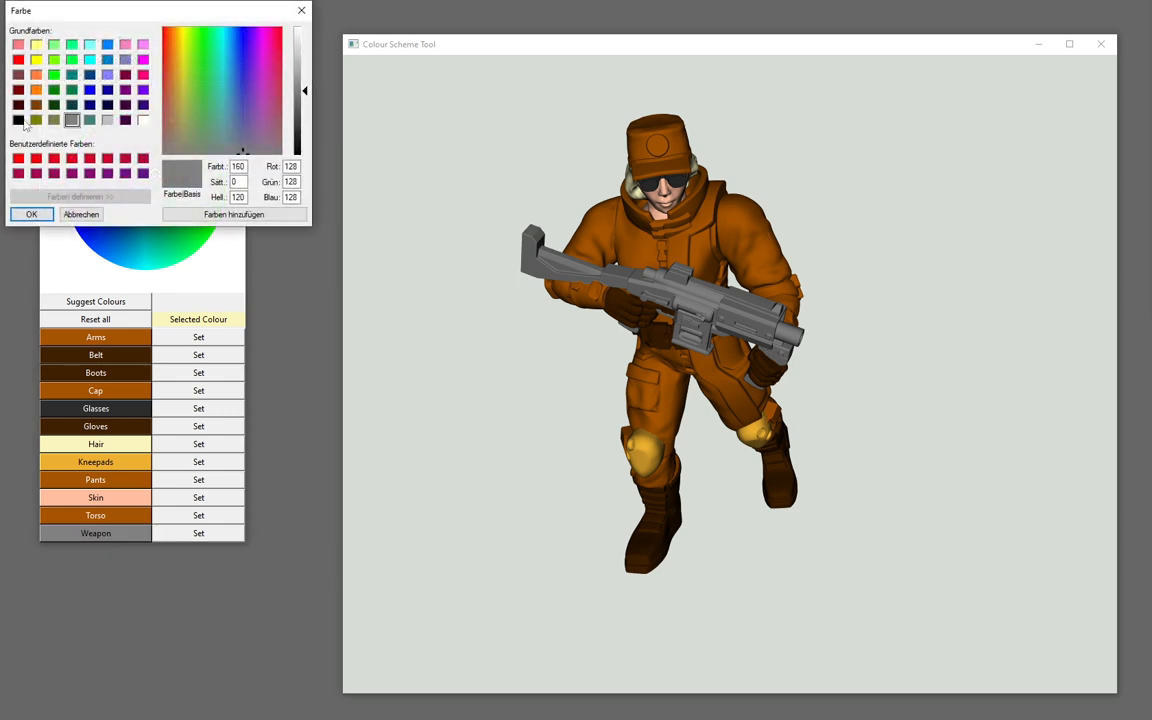
left_click(18, 120)
left_click(31, 214)
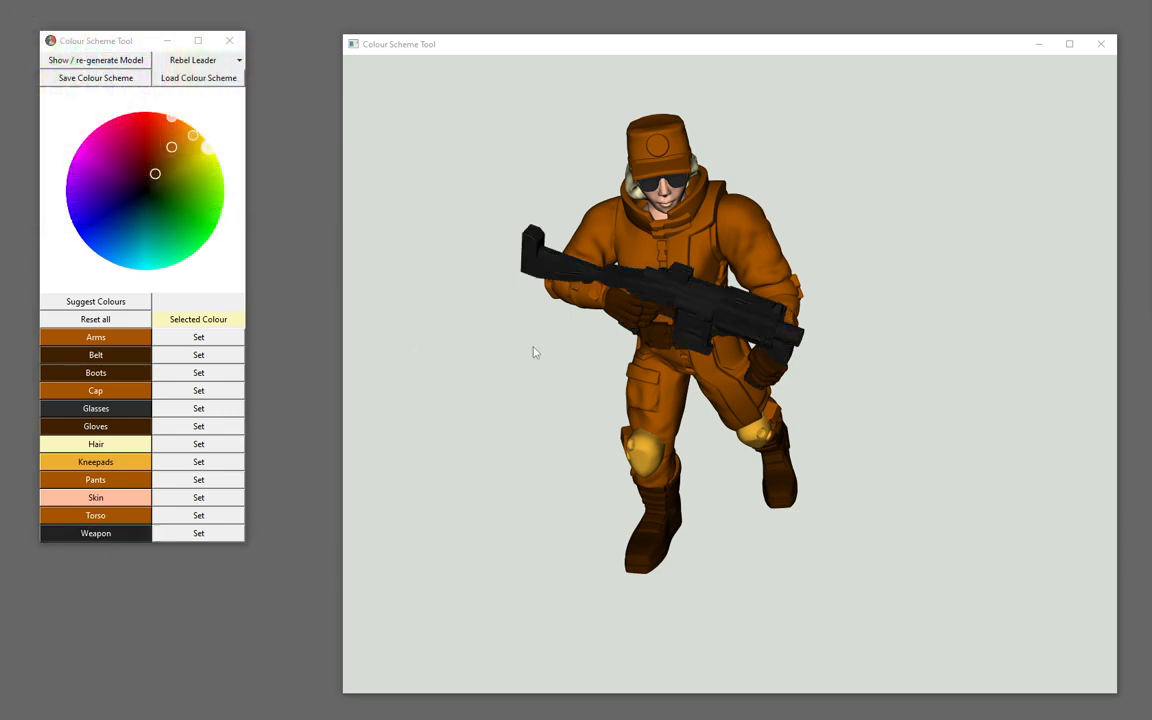
left_click_drag(652, 265, 698, 423)
scroll(591, 339, "down", 5)
scroll(698, 423, "up", 5)
left_click_drag(681, 333, 640, 322)
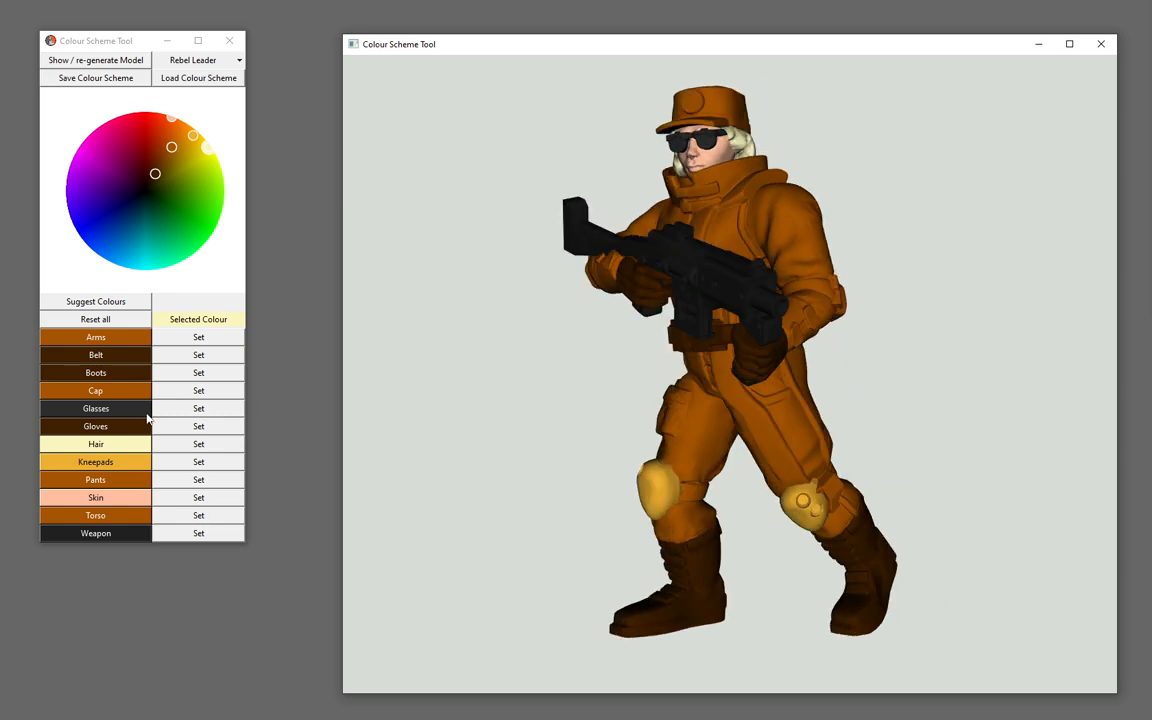
Pick up the Kneepads' golden yellow as the selected colour, apply it to the Arms and inspect the model.
left_click(115, 468)
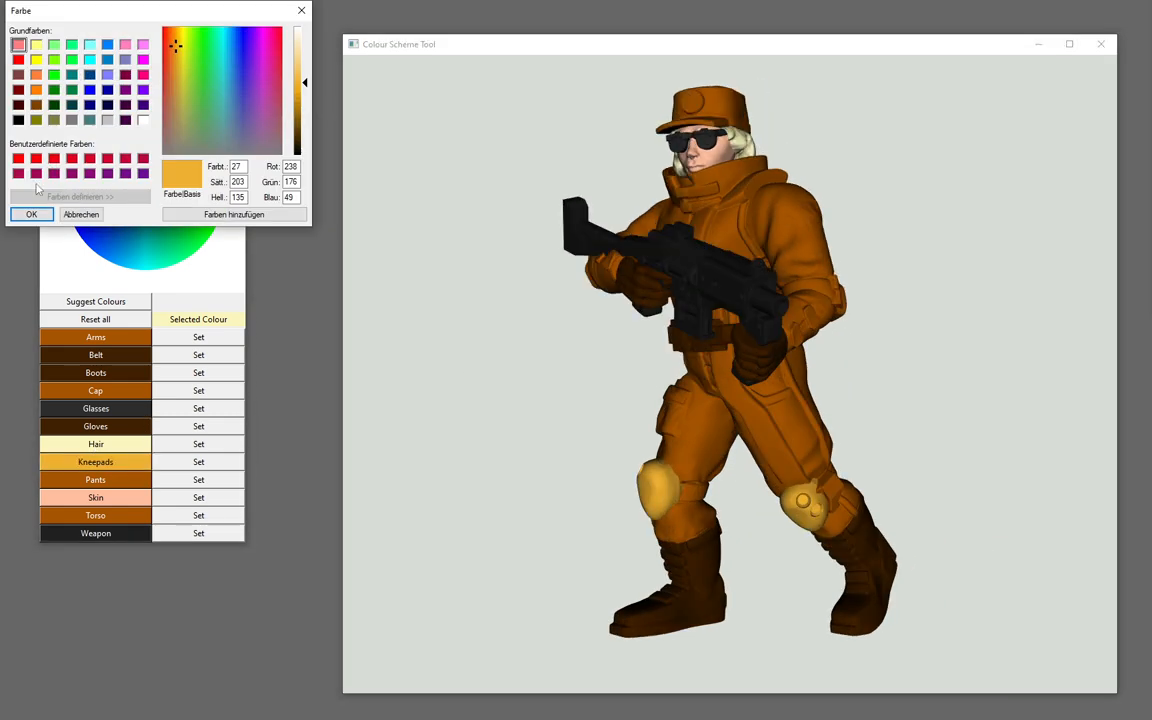
left_click(30, 212)
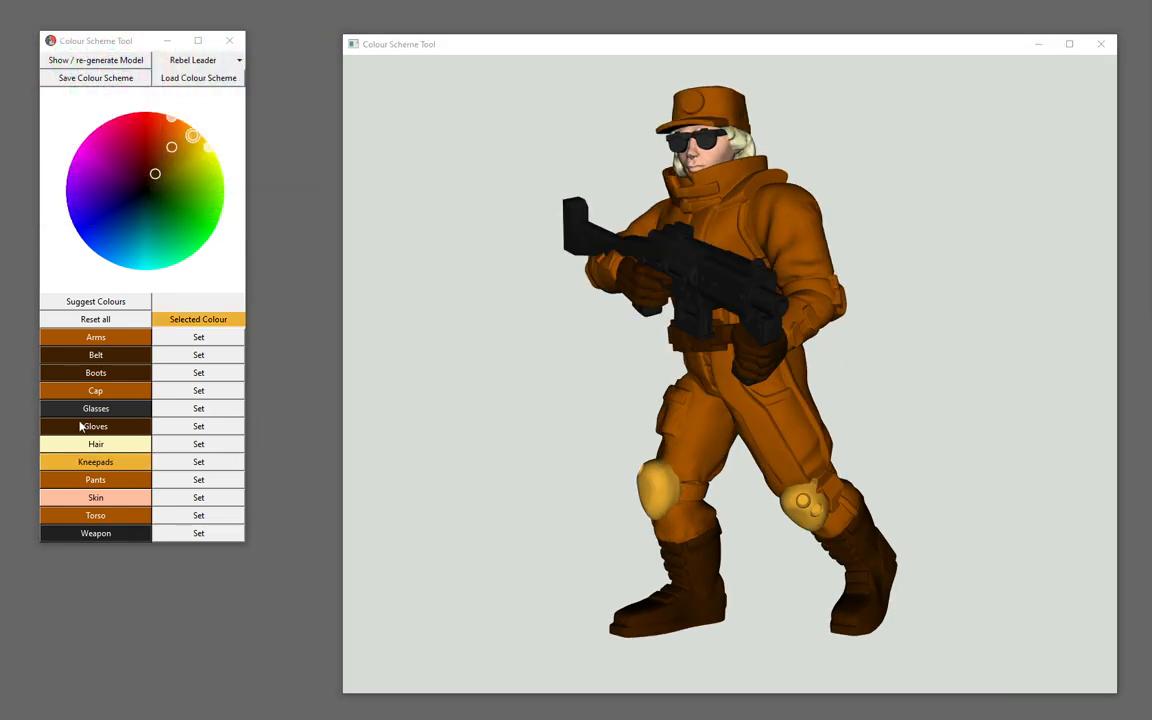
left_click(198, 337)
left_click_drag(620, 265, 723, 325)
scroll(662, 286, "down", 2)
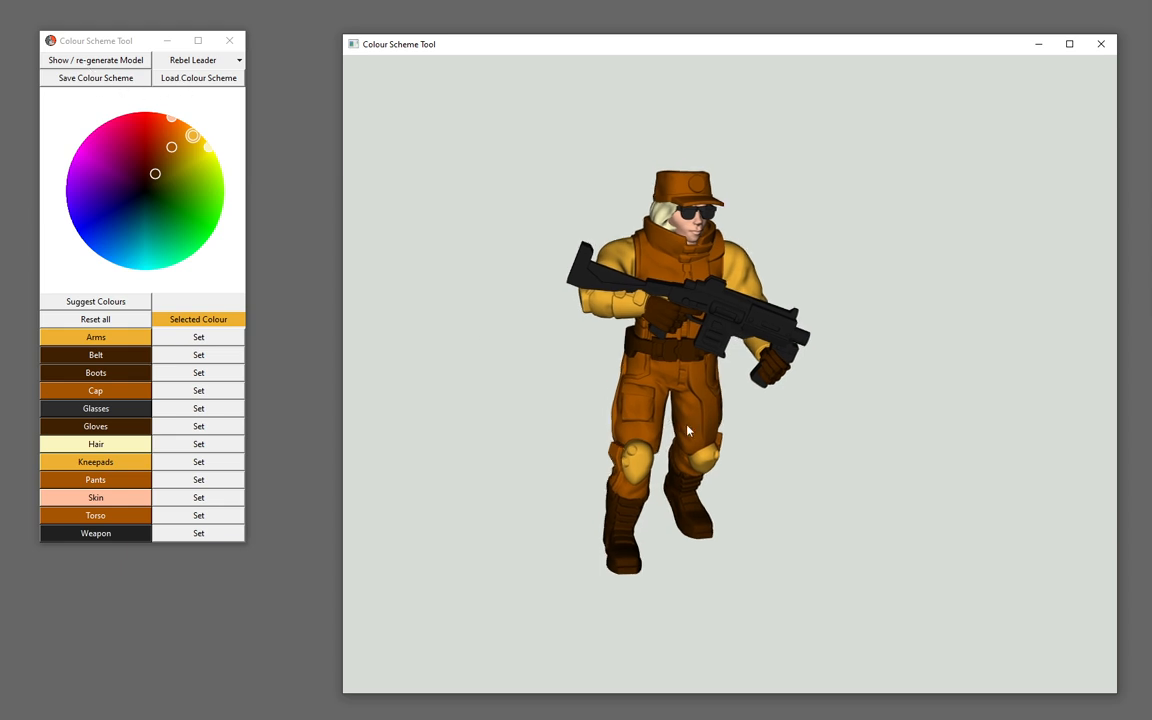
scroll(690, 425, "up", 2)
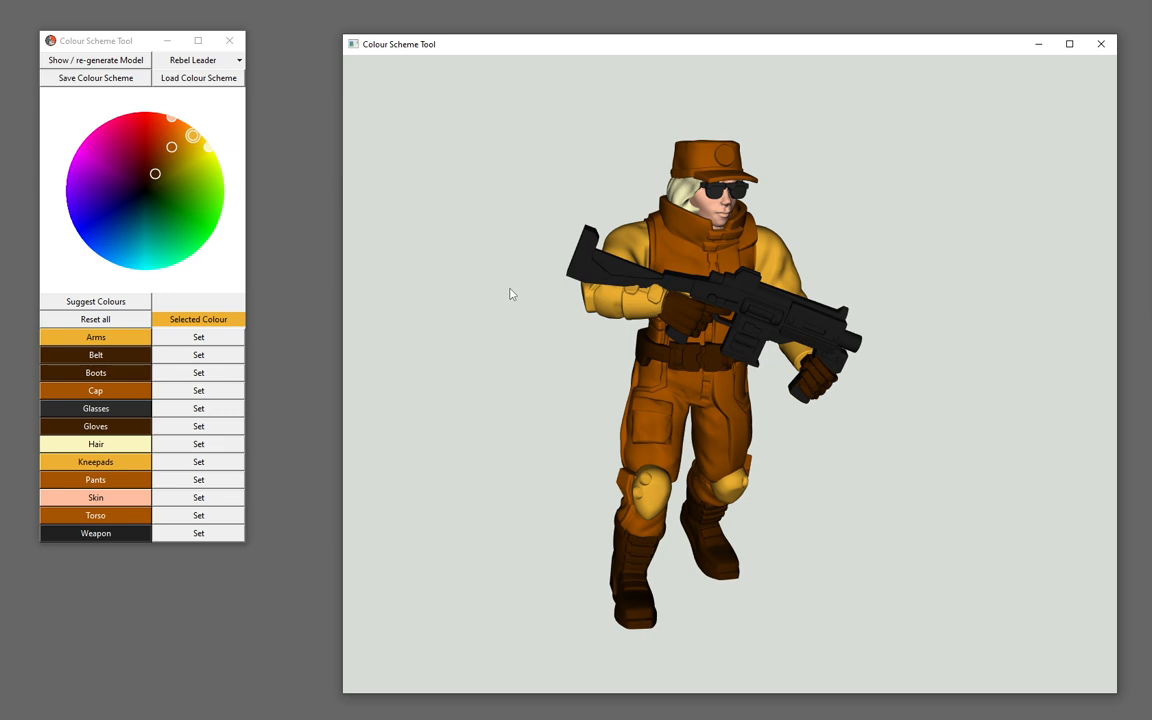
scroll(510, 293, "up", 2)
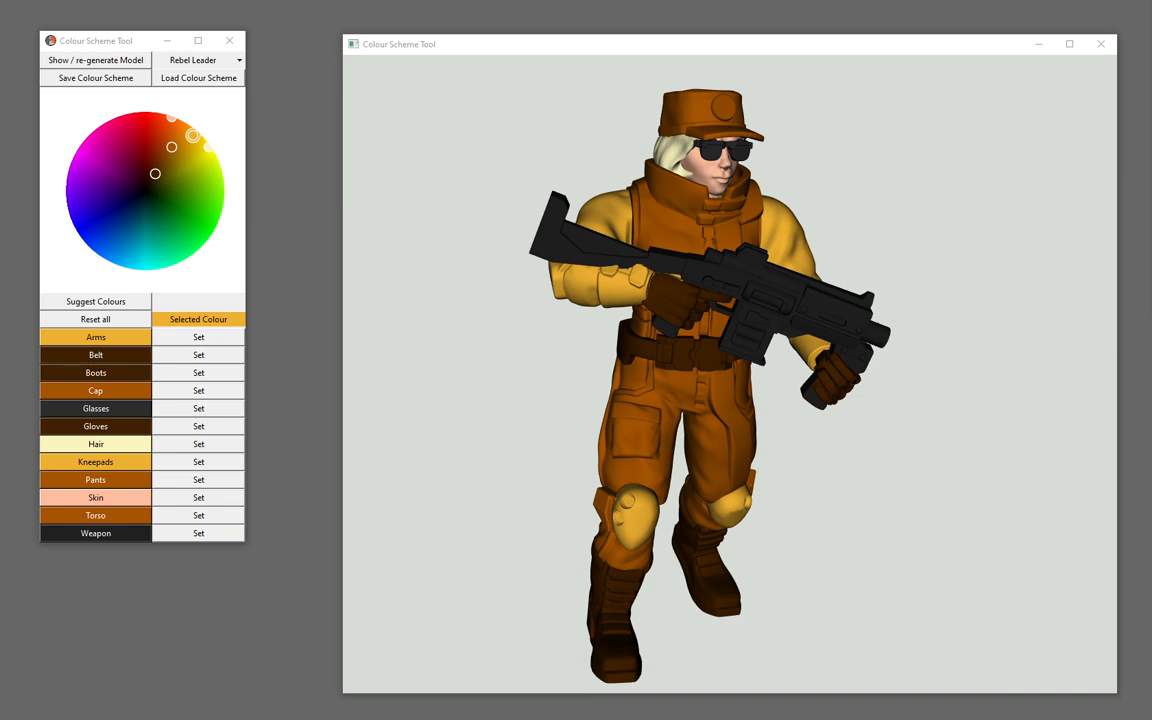
Switch to Autodesk Meshmixer, import Weapon.stl and maximize the window.
left_click_drag(1130, 140, 521, 52)
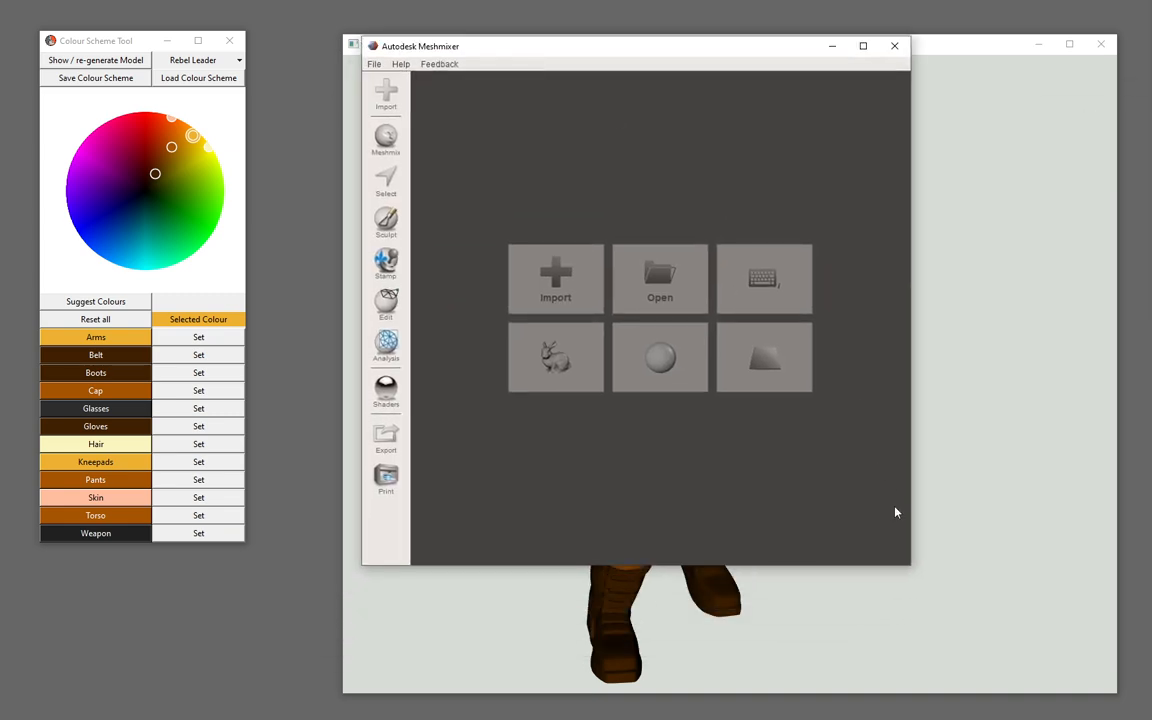
left_click_drag(907, 566, 1012, 647)
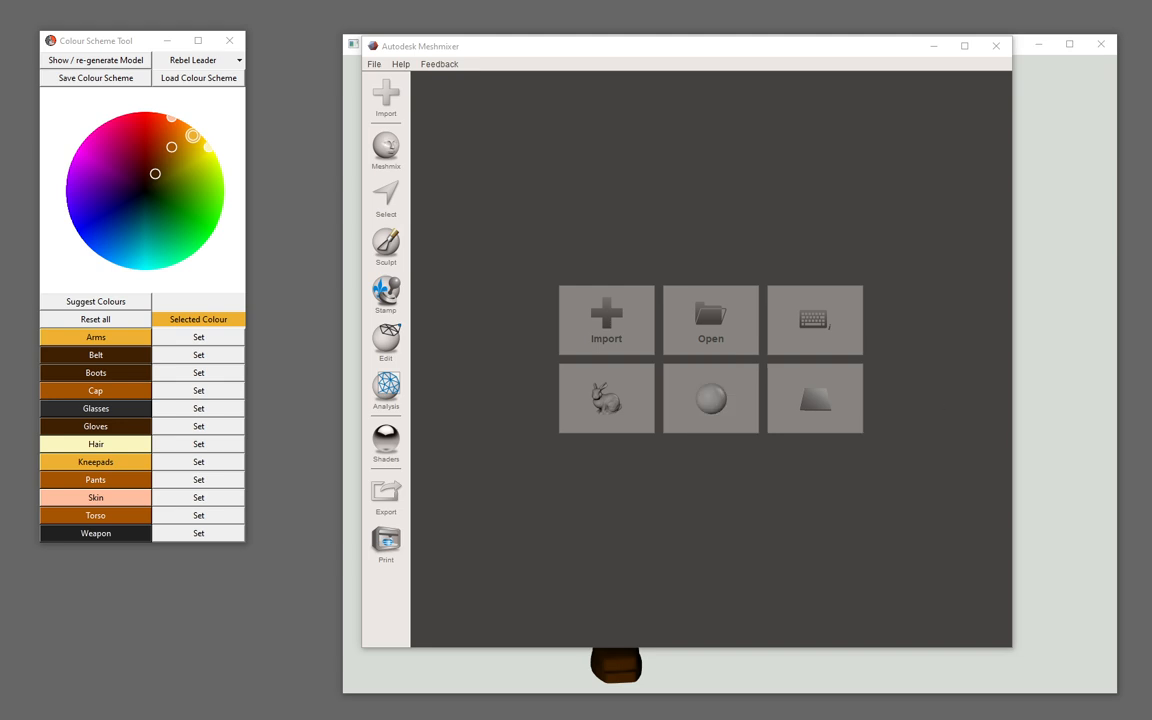
left_click_drag(682, 219, 686, 267)
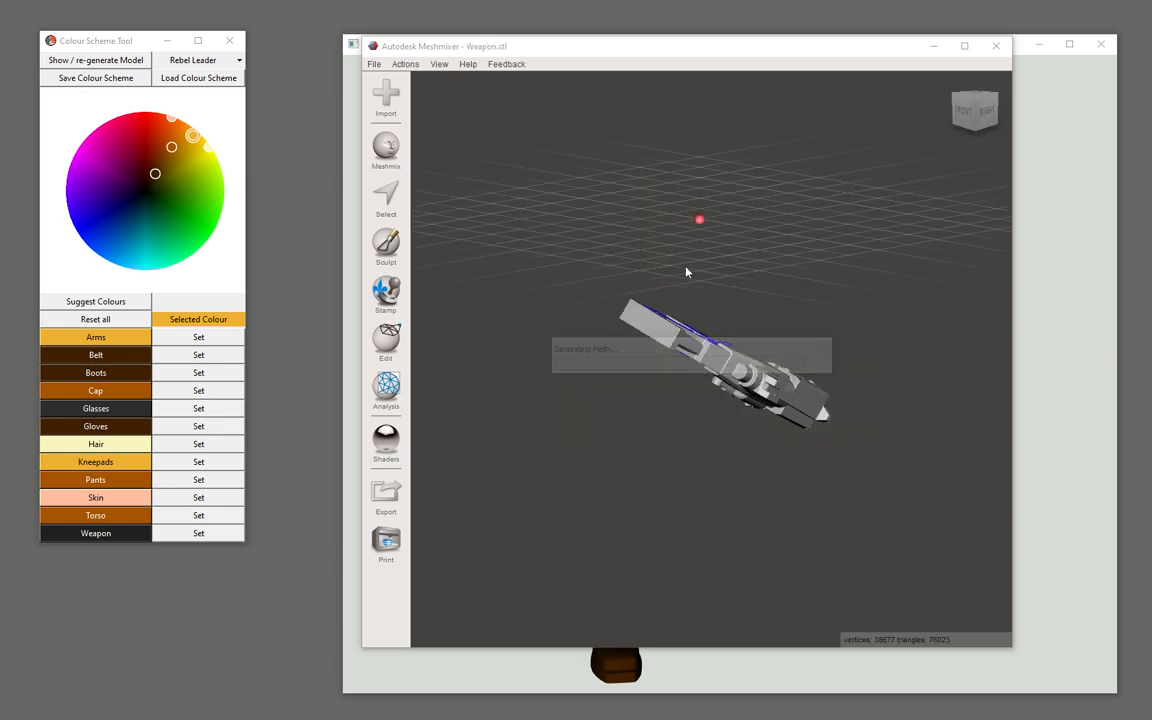
left_click(964, 46)
Select the front housing and barrel of the weapon mesh with the Unwrap Brush.
right_click_drag(684, 328, 738, 258)
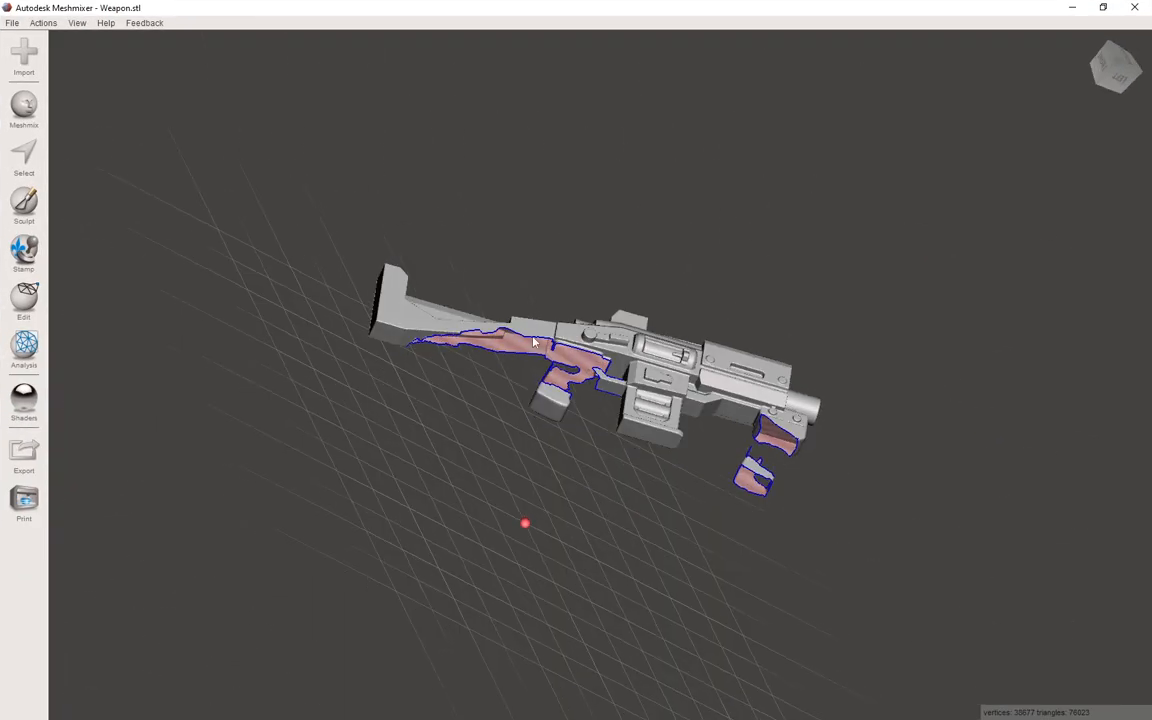
right_click_drag(803, 446, 640, 318)
scroll(733, 456, "up", 6)
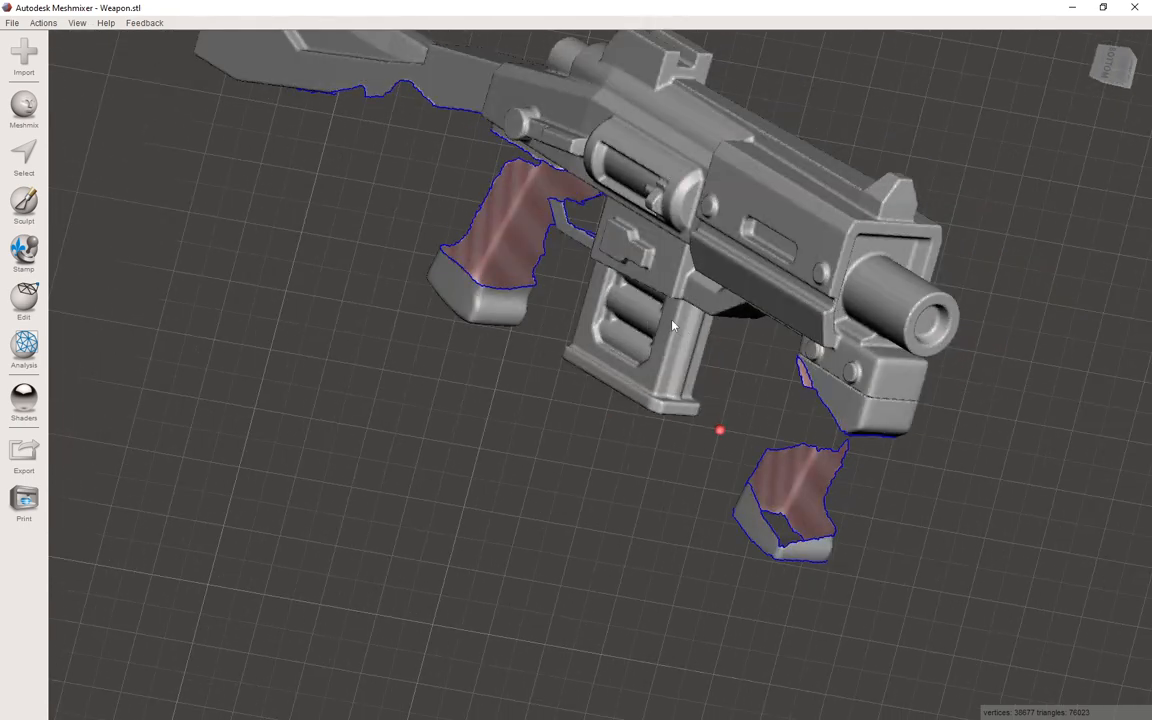
key("s")
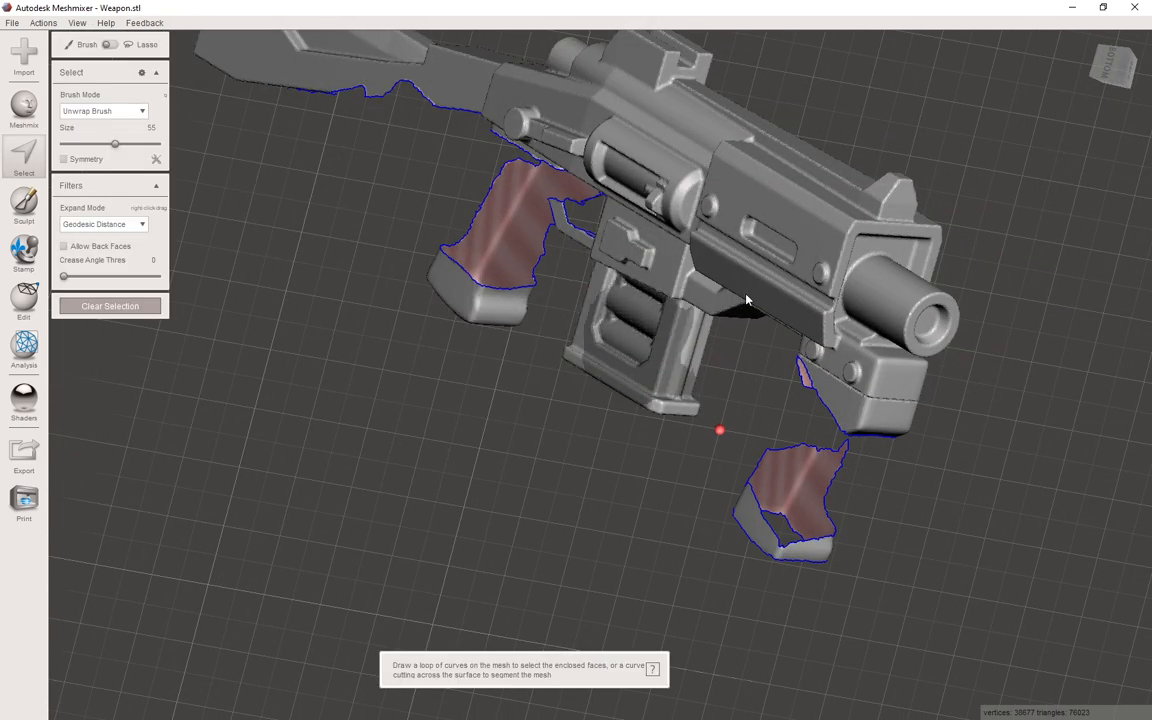
mouse_move(721, 184)
left_mouse_down()
mouse_move(677, 186)
mouse_move(820, 312)
left_mouse_up()
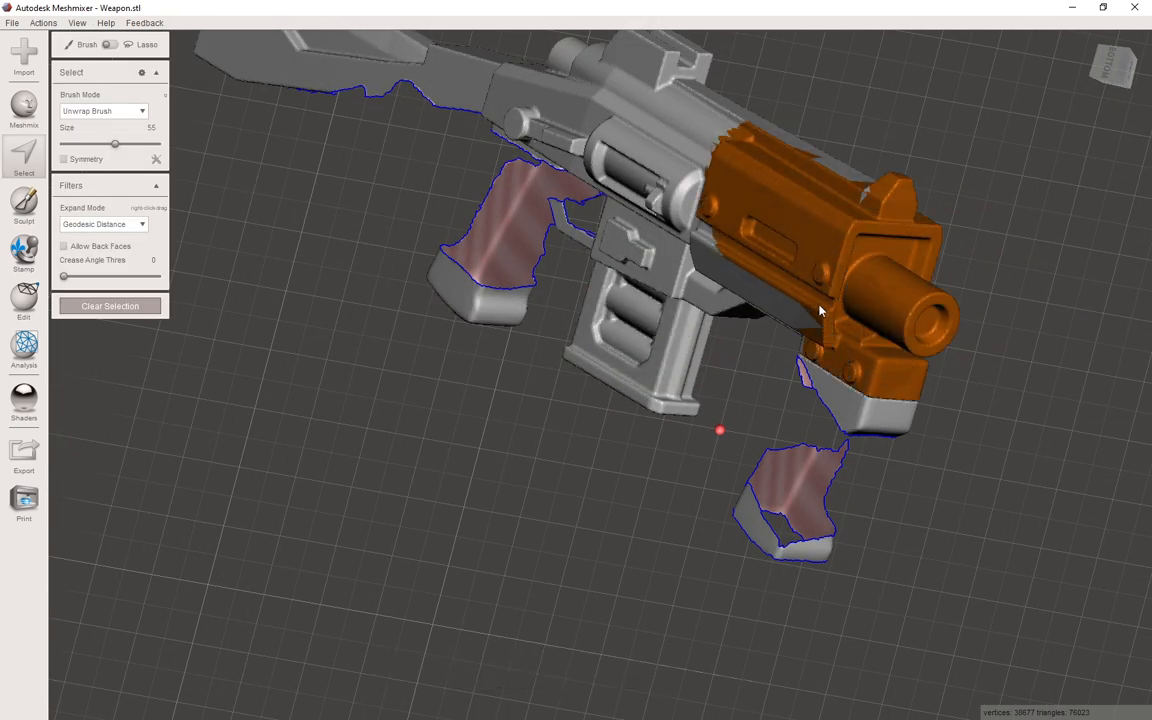
right_click_drag(820, 312, 856, 172)
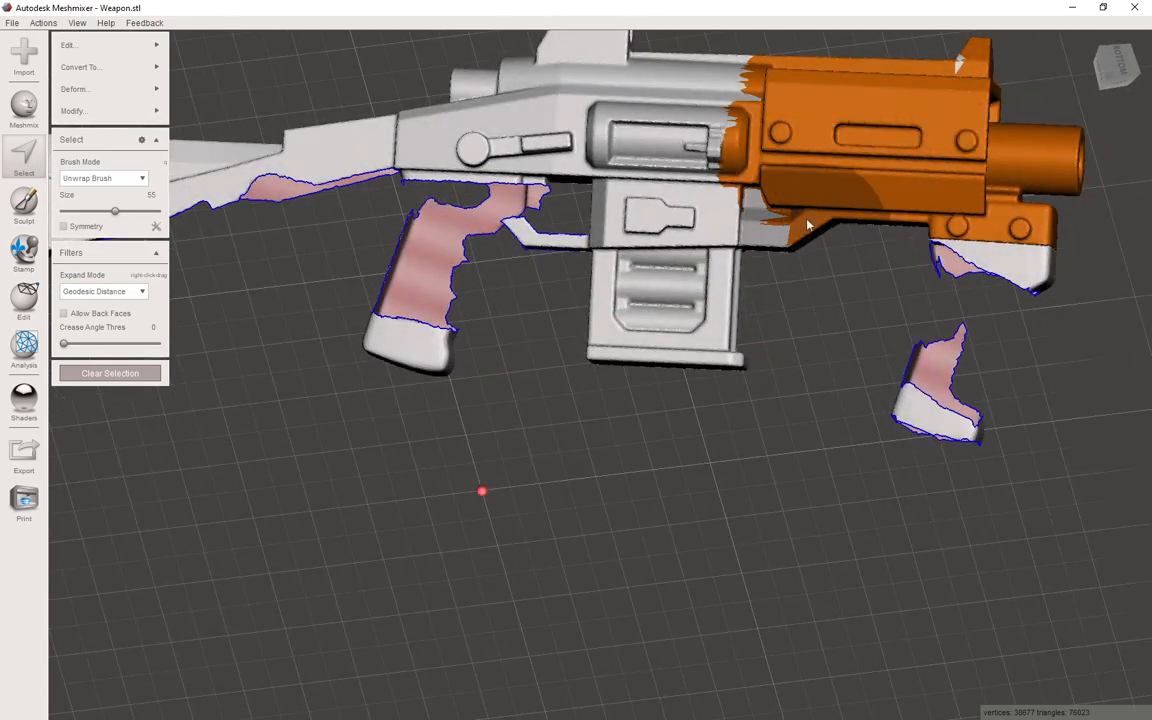
Try separating the selected front section from the weapon mesh, undo the change and clear the selection.
key("y")
mouse_move(808, 225)
right_mouse_down()
mouse_move(832, 194)
mouse_move(810, 235)
mouse_move(761, 257)
mouse_move(871, 271)
mouse_move(698, 266)
right_mouse_up()
key("ctrl+z")
key("Escape")
Set the crease angle threshold to 85.39 and select the outer surface of the weapon's barrel.
left_click_drag(64, 276, 154, 278)
left_click(797, 363)
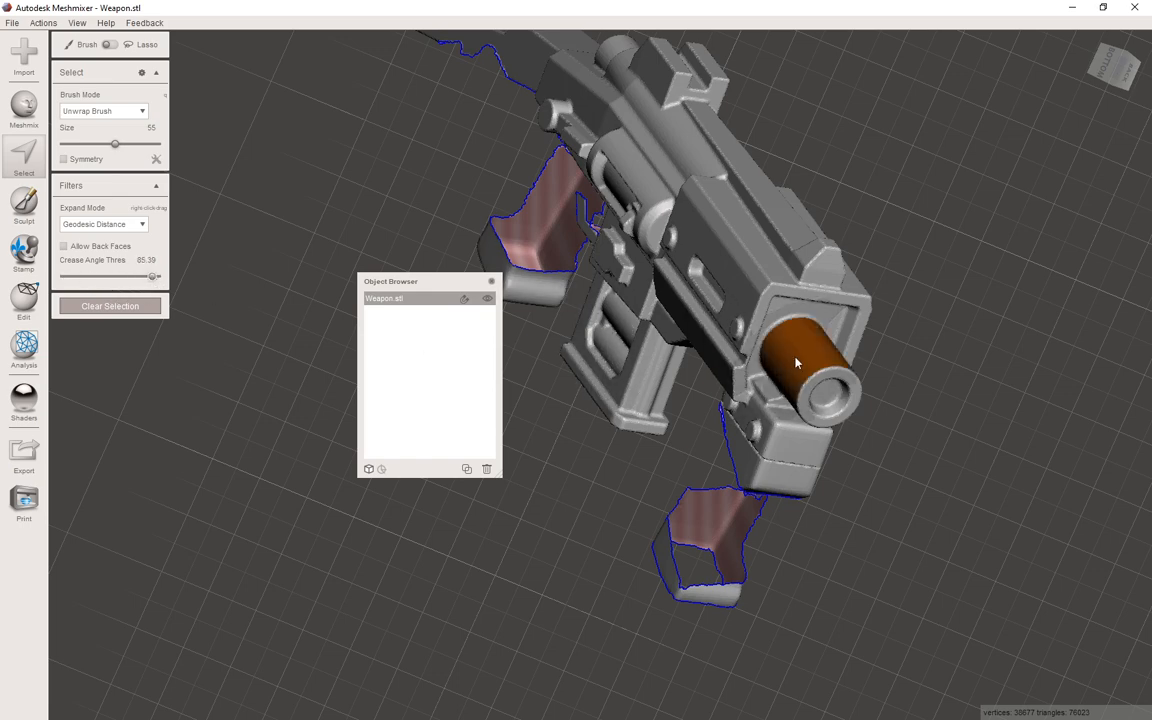
right_click_drag(795, 361, 537, 334)
middle_click_drag(537, 334, 823, 183)
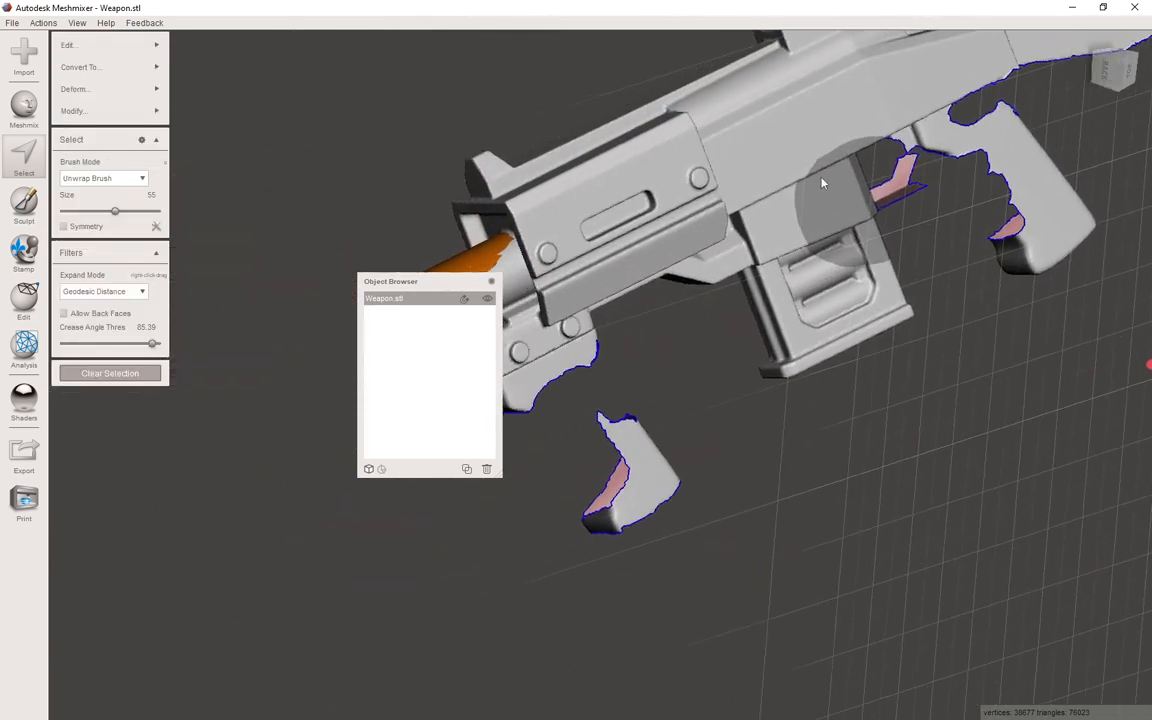
left_click(576, 256)
right_click_drag(576, 256, 620, 175)
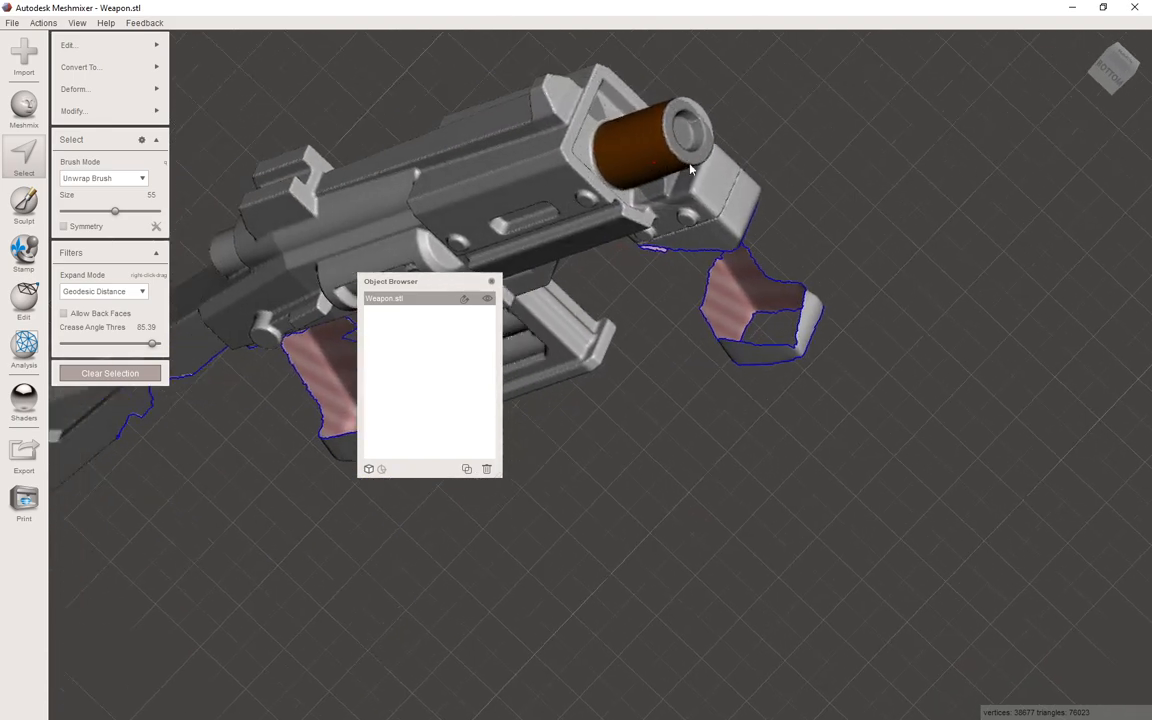
Try selecting the weapon's barrel area with crease angle thresholds of 59.31 and 75.61, clearing the selection between attempts.
left_click(126, 344)
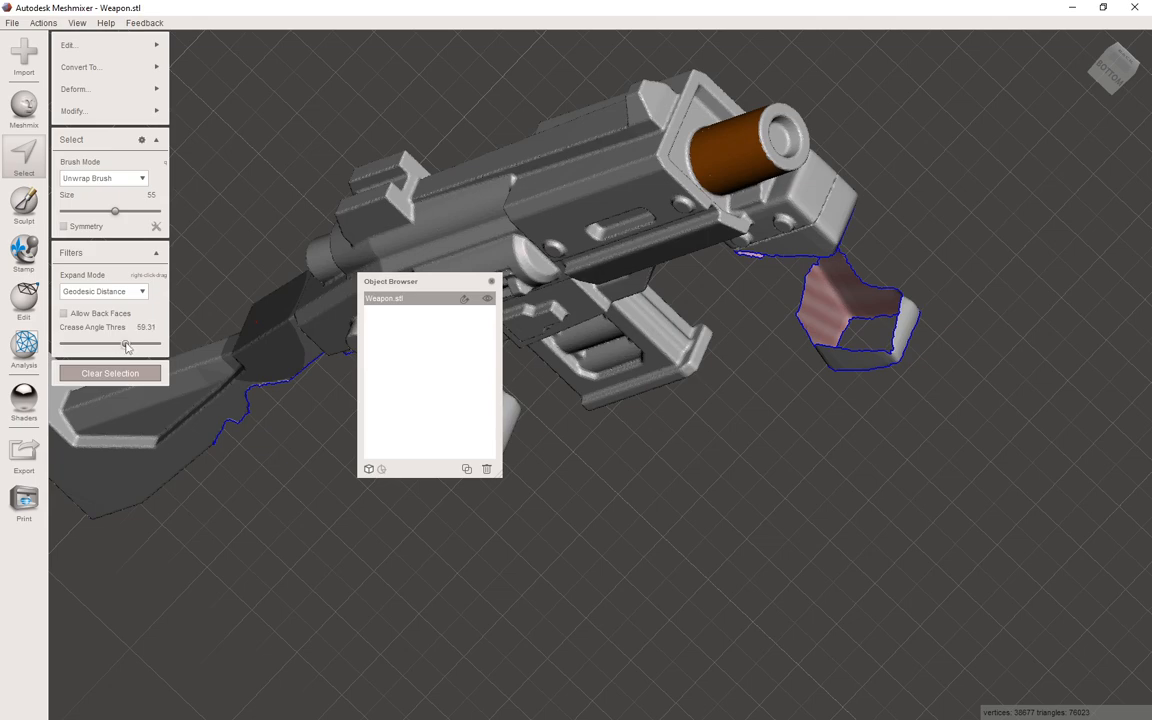
left_click(636, 139)
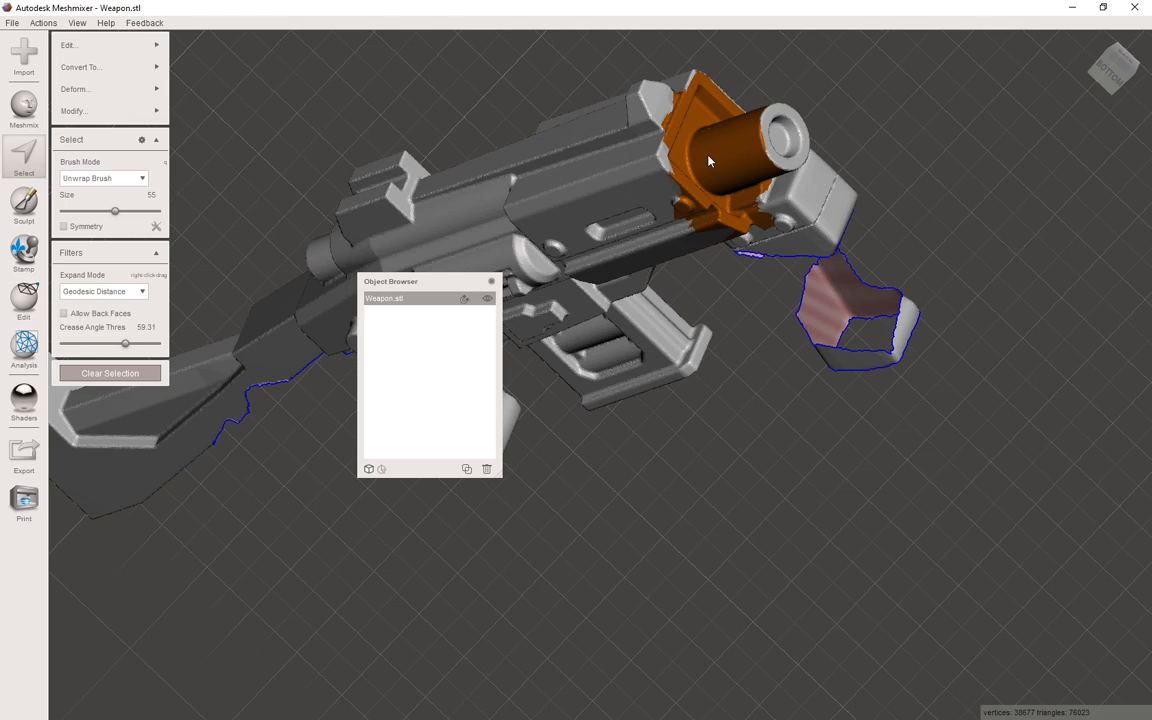
left_click(142, 345)
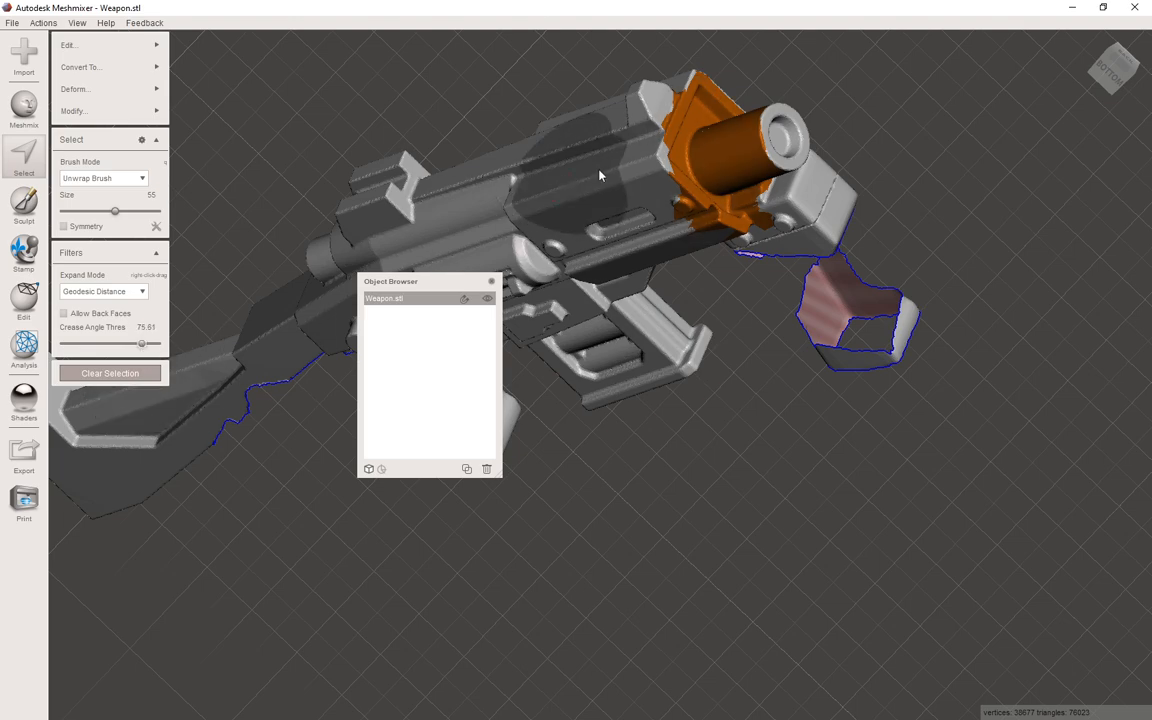
key("Escape")
left_click(708, 162)
Reselect the barrel with a crease angle threshold of 84.74 and add its muzzle end with a threshold of 74.96.
left_click(152, 345)
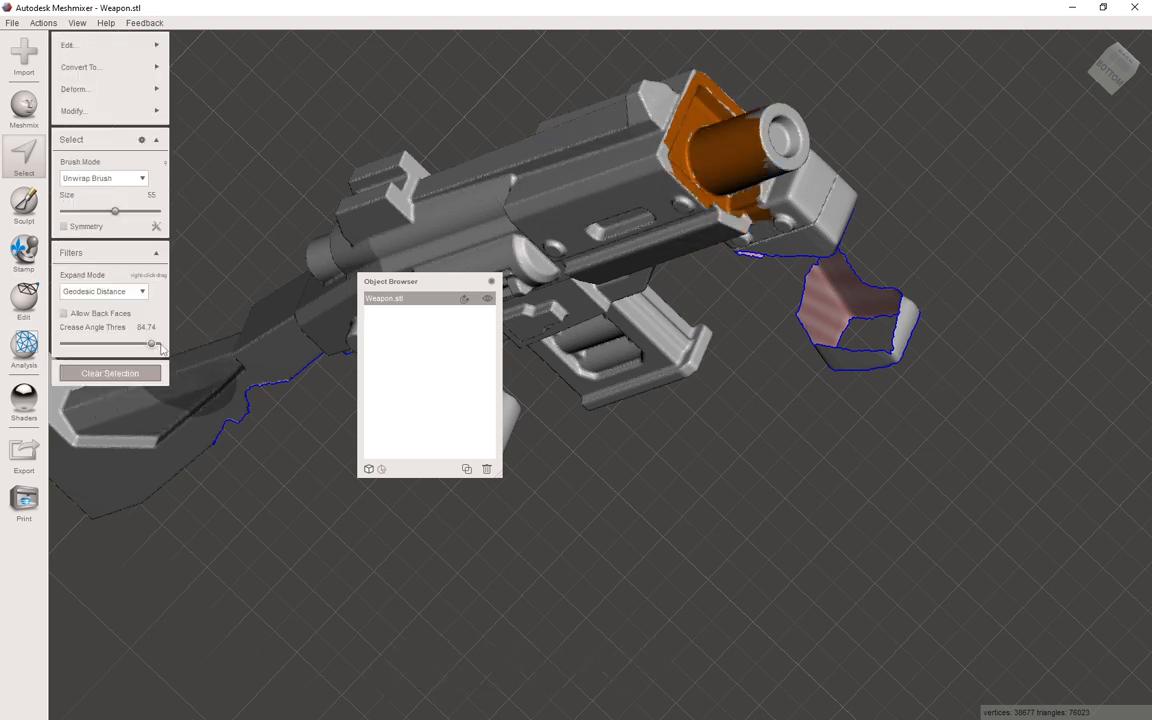
key("Escape")
left_click(715, 158)
right_click_drag(644, 137, 608, 236)
left_click(815, 295)
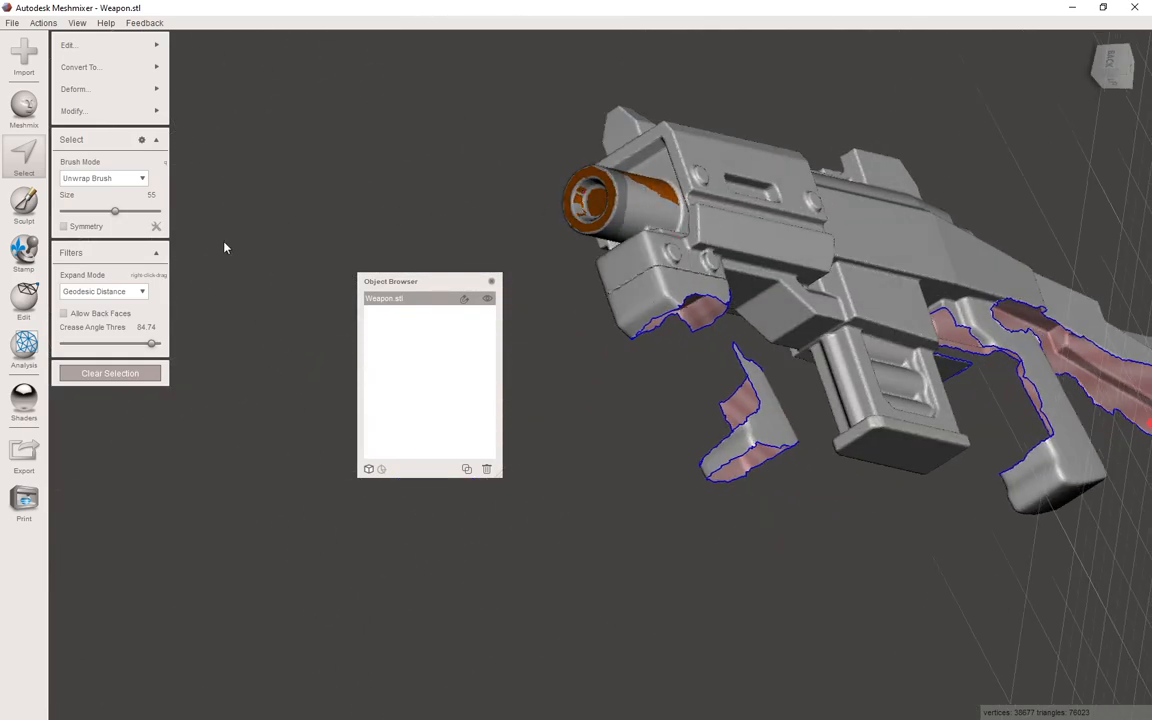
left_click_drag(150, 345, 141, 345)
left_click(615, 200)
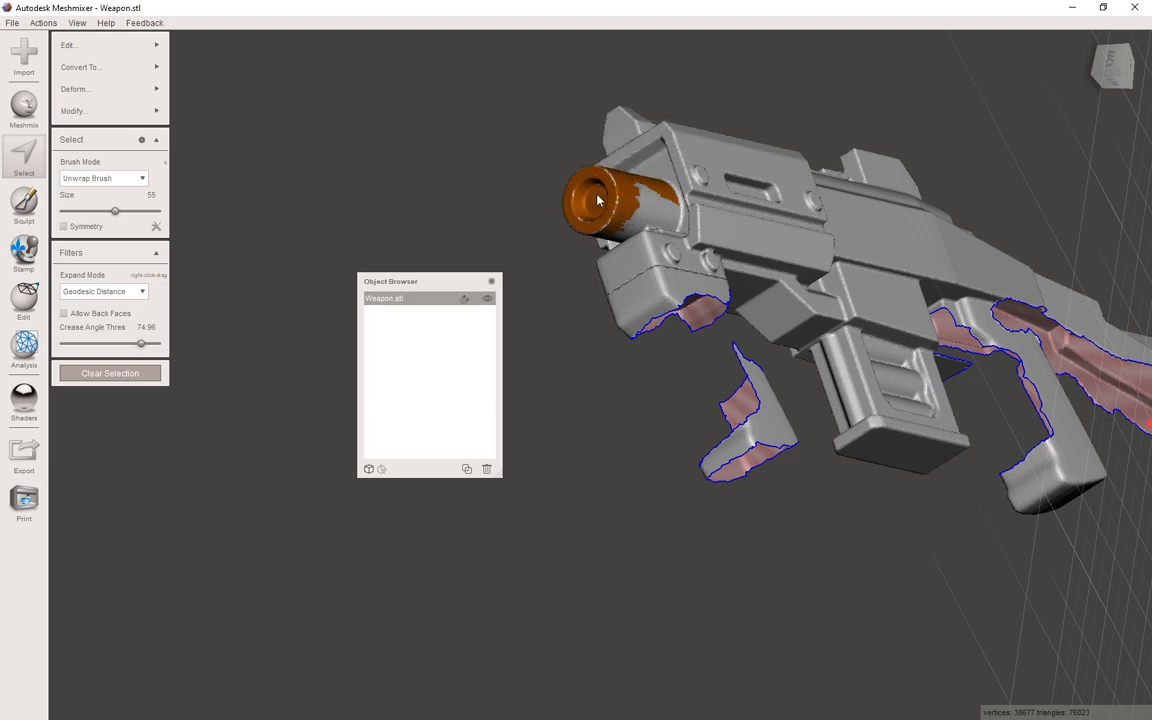
right_click_drag(629, 198, 743, 285)
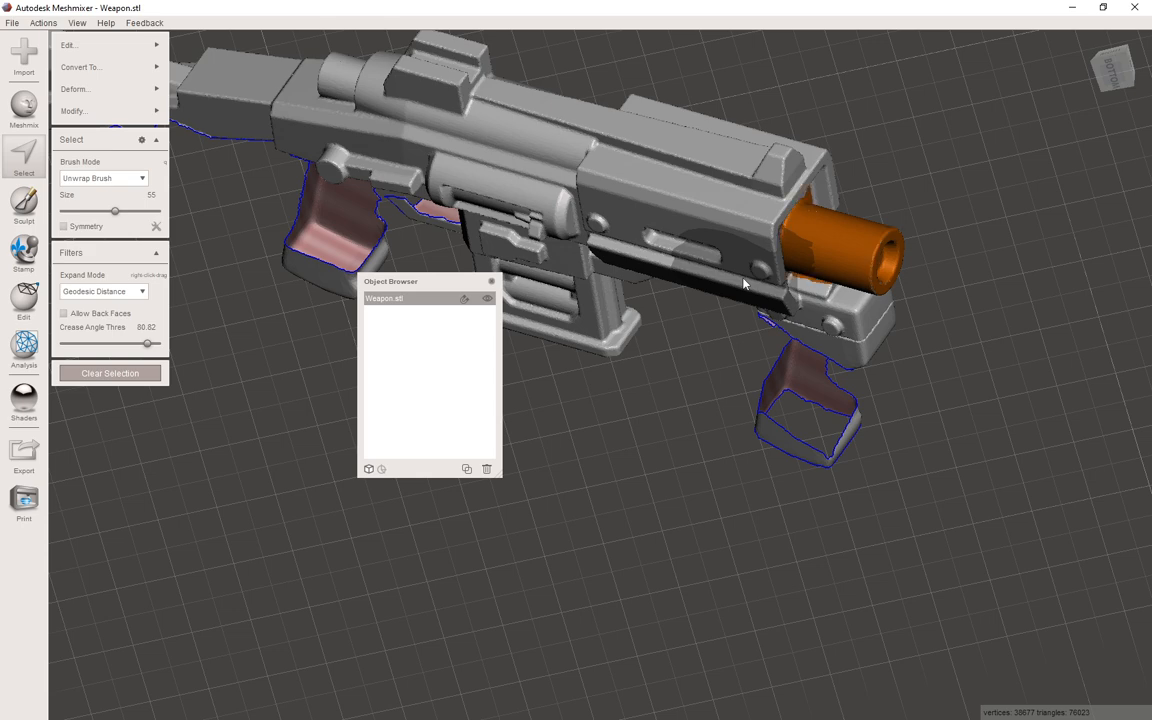
Expand the barrel selection, contract it until the surrounding frame is excluded, and check it from several angles.
key("greater")
key("greater")
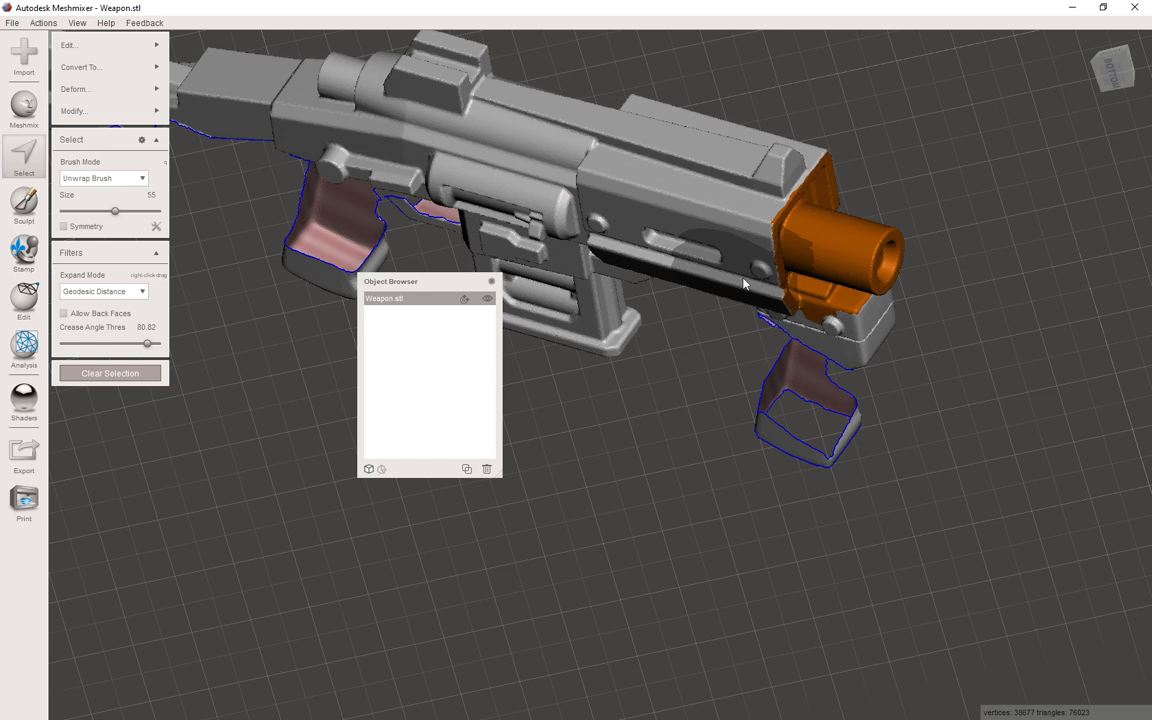
key("less")
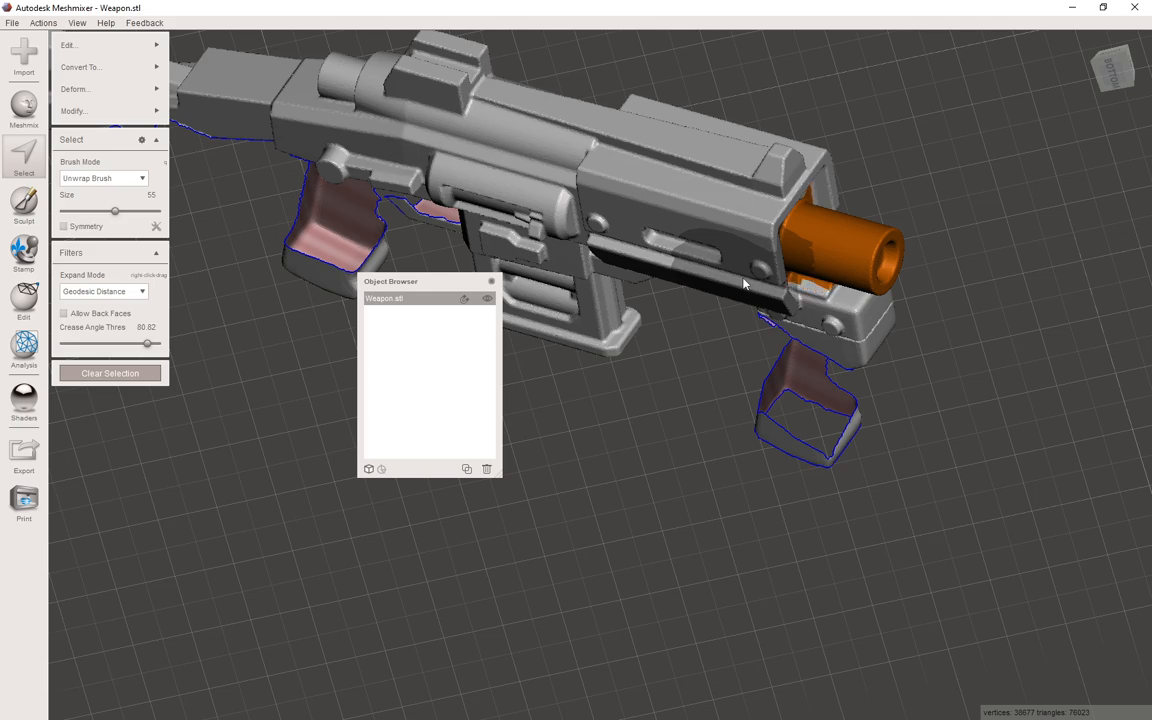
key("less")
right_click_drag(740, 282, 838, 250)
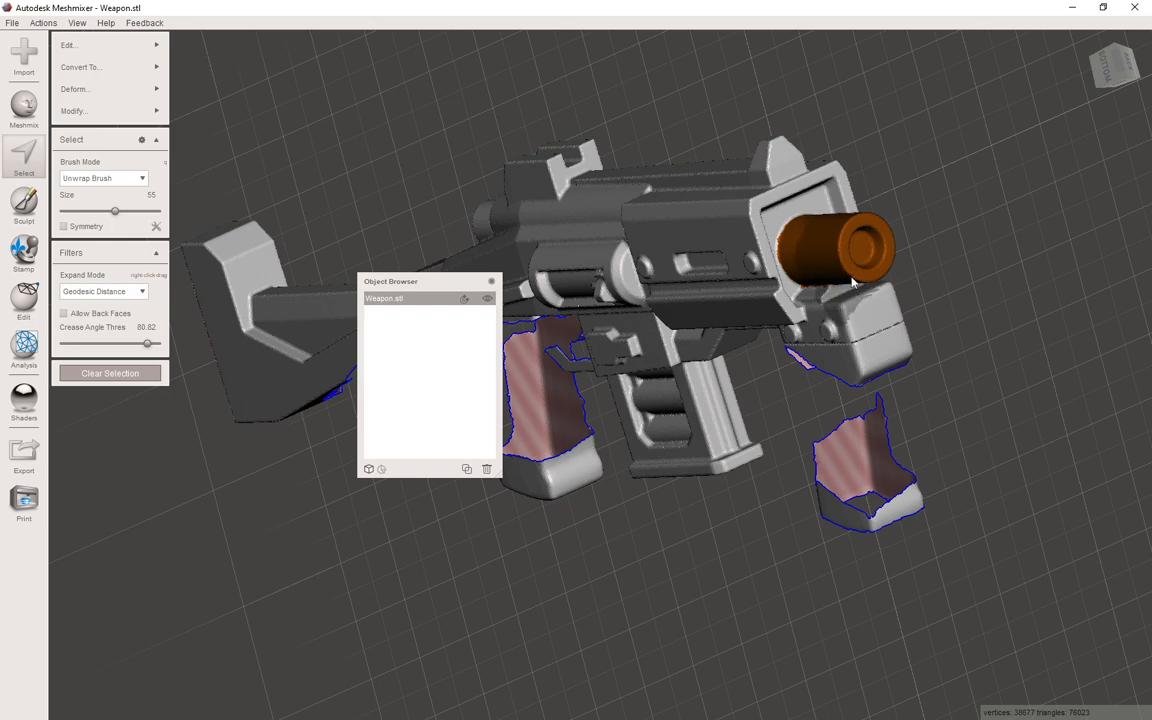
right_click_drag(845, 237, 913, 303)
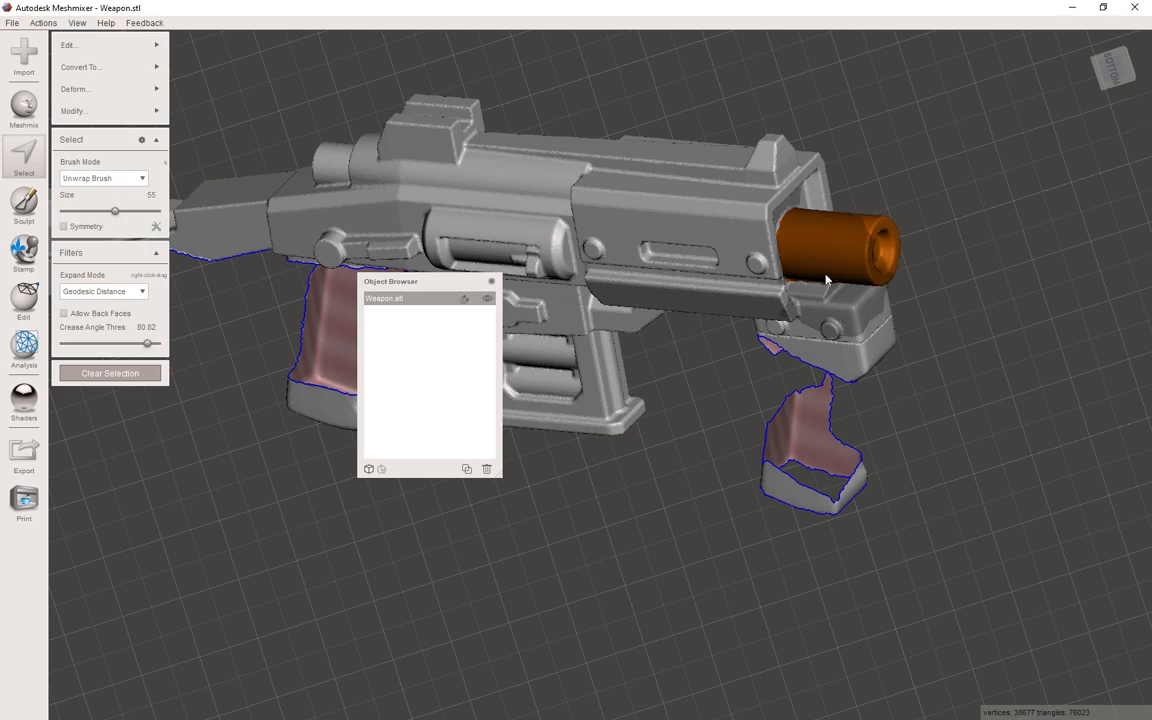
Separate the selected barrel from the weapon mesh as its own object.
mouse_move(841, 236)
right_mouse_down()
mouse_move(591, 281)
mouse_move(553, 117)
mouse_move(748, 144)
mouse_move(692, 114)
right_mouse_up()
left_click(553, 118)
left_click_drag(692, 114, 701, 102)
right_click_drag(701, 102, 562, 149)
right_click_drag(621, 232, 825, 147)
scroll(810, 170, "up", 5)
right_click_drag(802, 189, 815, 385)
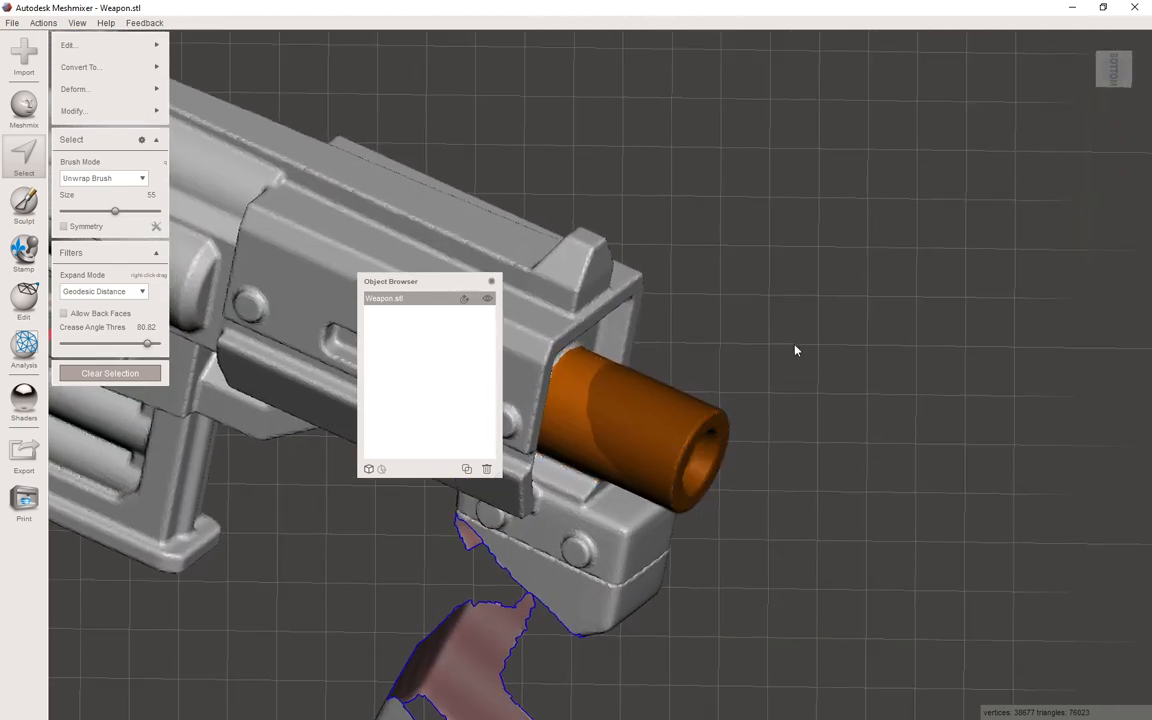
right_click_drag(795, 347, 703, 359)
key("y")
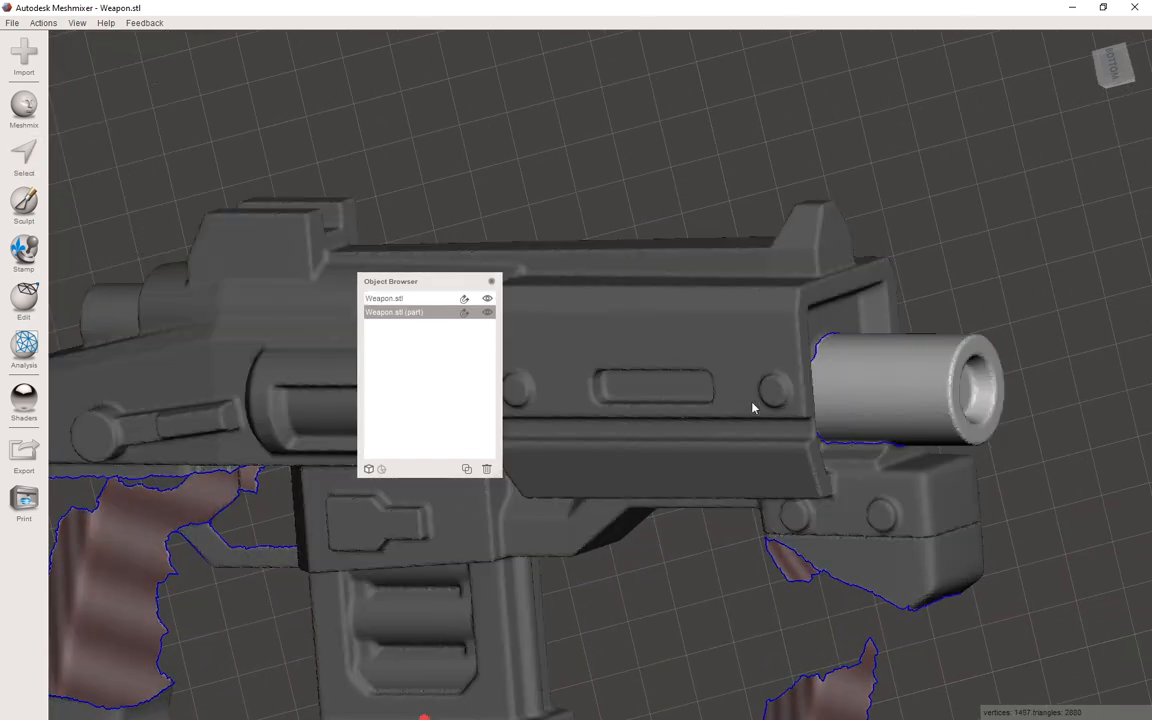
left_click(12, 22)
left_click(483, 154)
right_click_drag(937, 390, 914, 355)
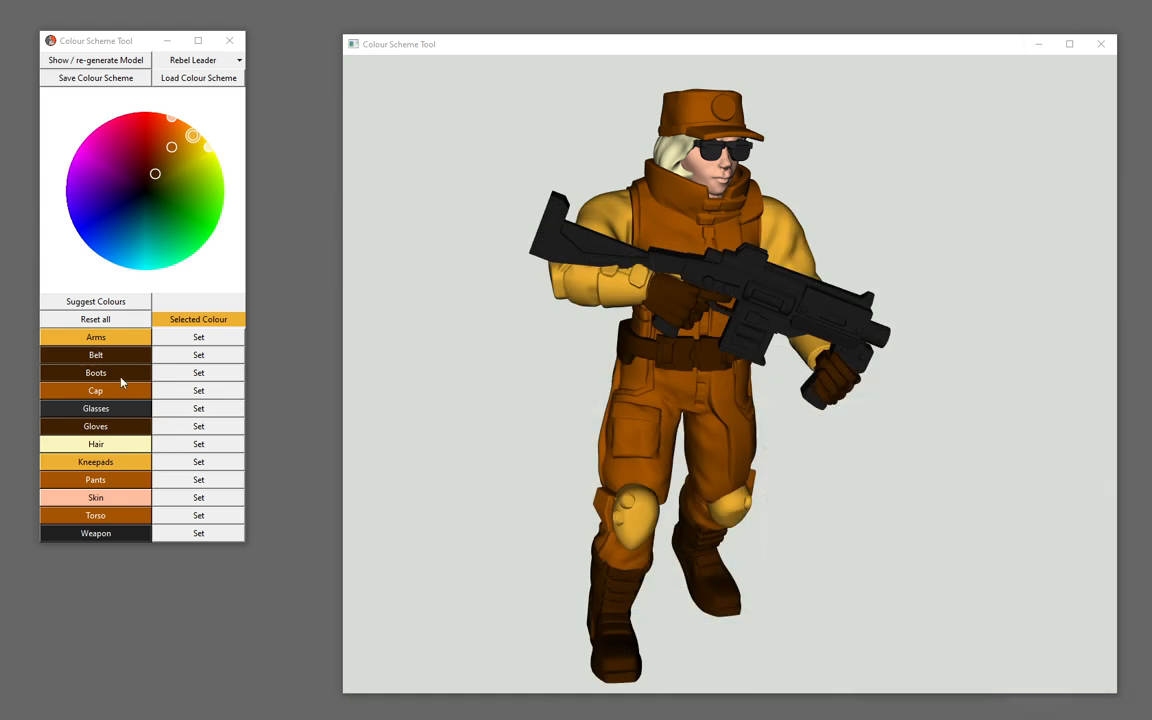
Switch to the Colour Scheme Tool, view the available models and inspect the coloured Rebel Leader from different angles.
left_click(195, 60)
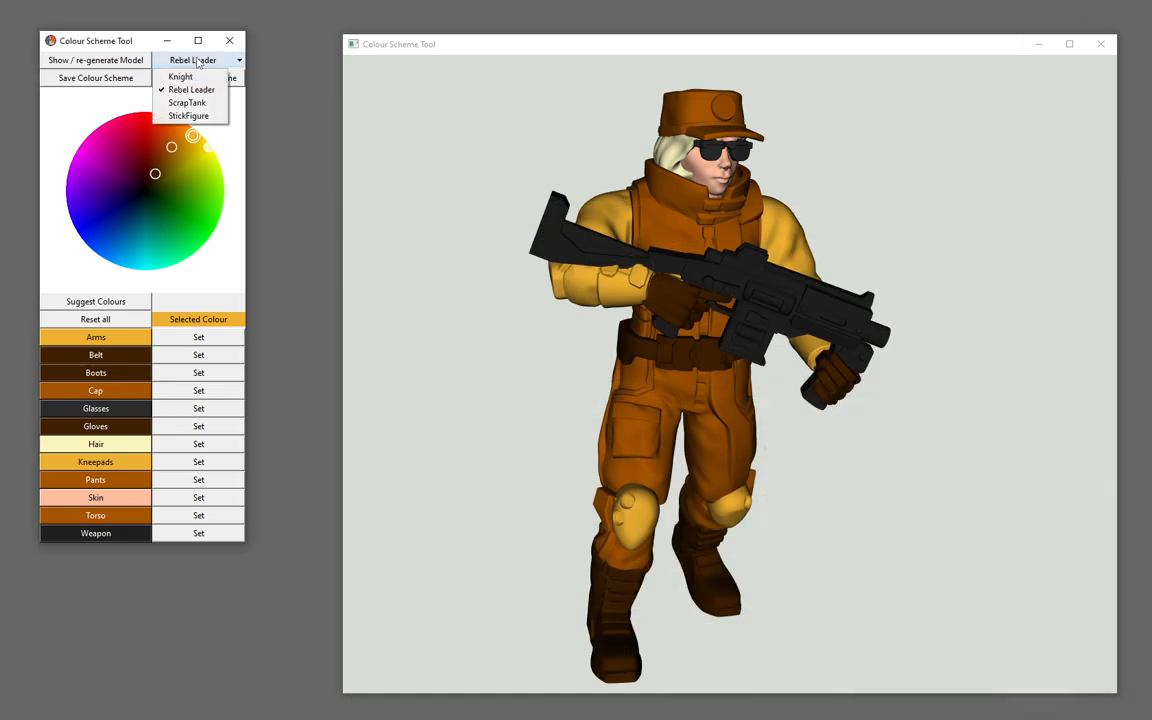
left_click(939, 199)
scroll(898, 350, "up", 1)
left_click_drag(785, 326, 829, 302)
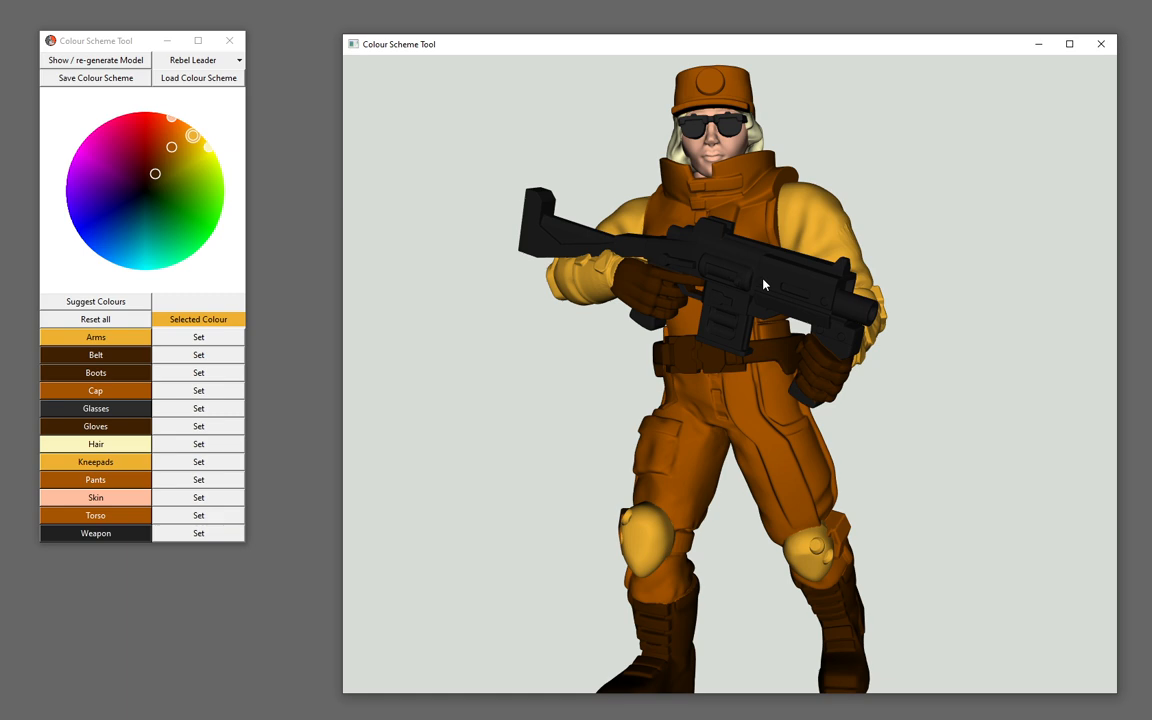
scroll(812, 380, "down", 3)
scroll(775, 363, "up", 2)
left_click_drag(775, 363, 800, 342)
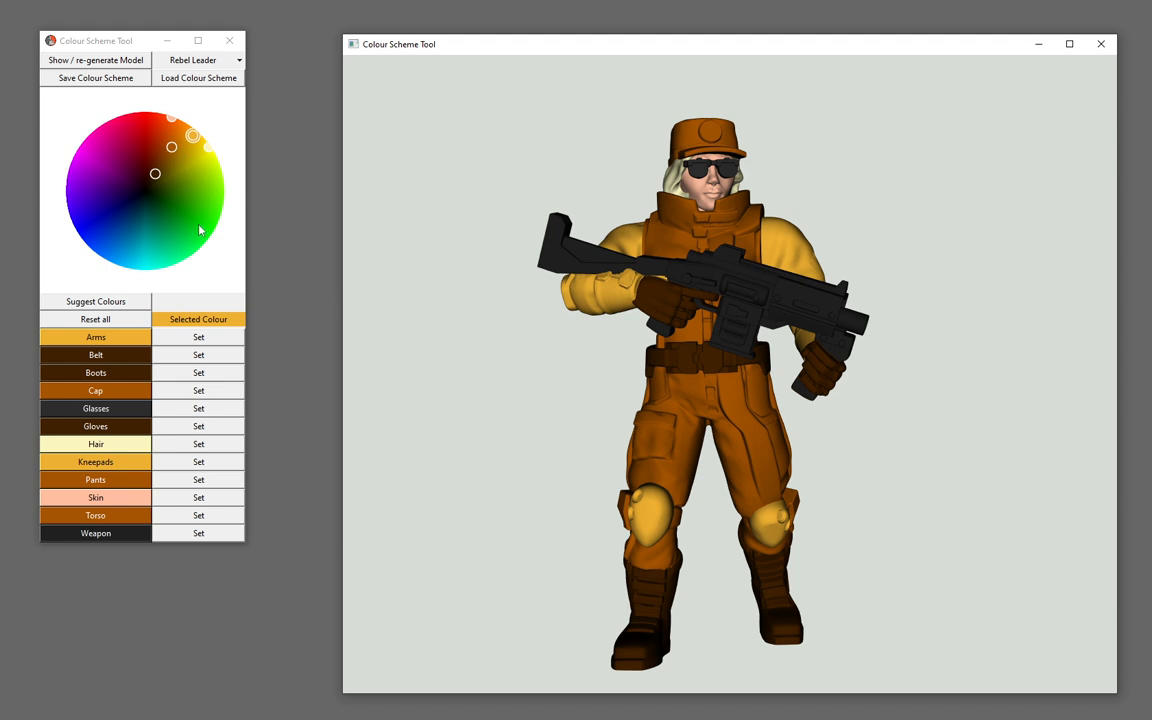
Generate colour suggestions for the selected yellow-orange and preview the red and olive adjacent colours on the wheel.
left_click(120, 303)
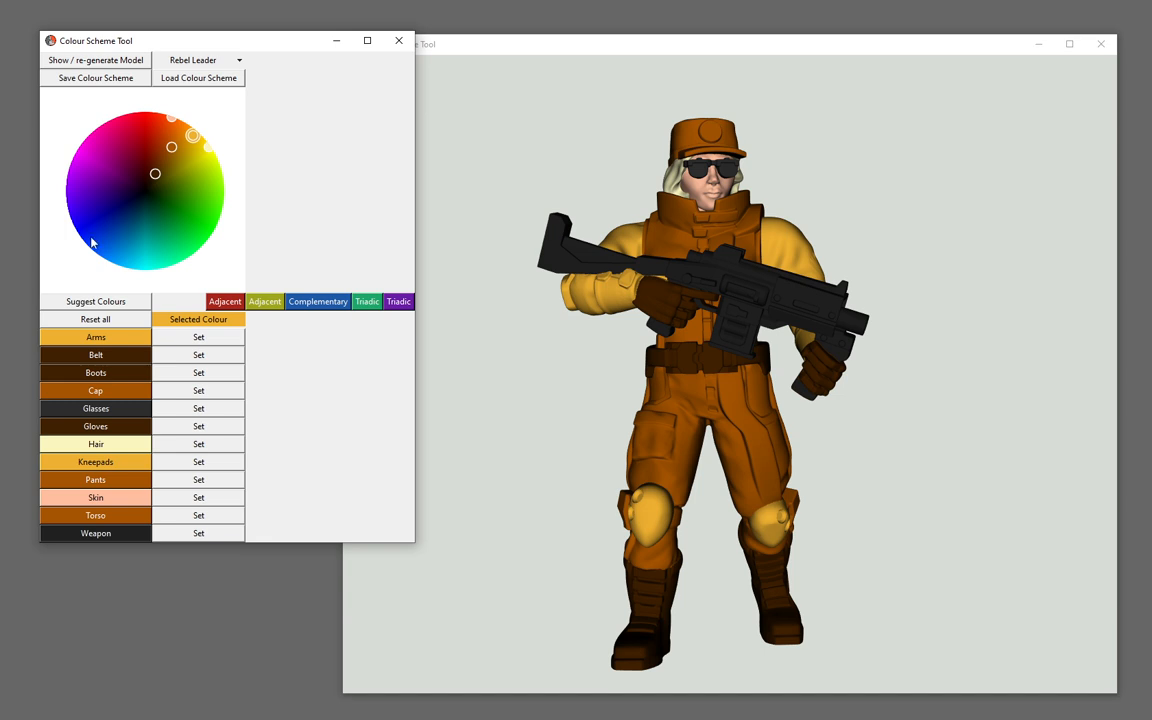
left_click(228, 303)
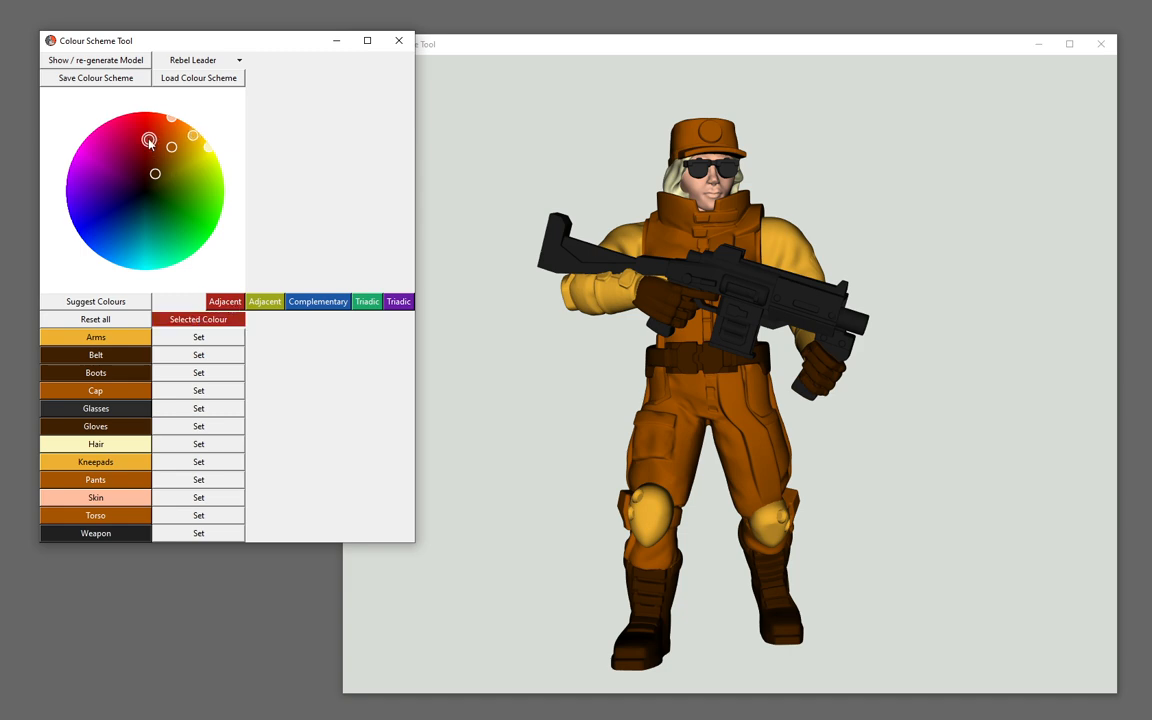
left_click(264, 301)
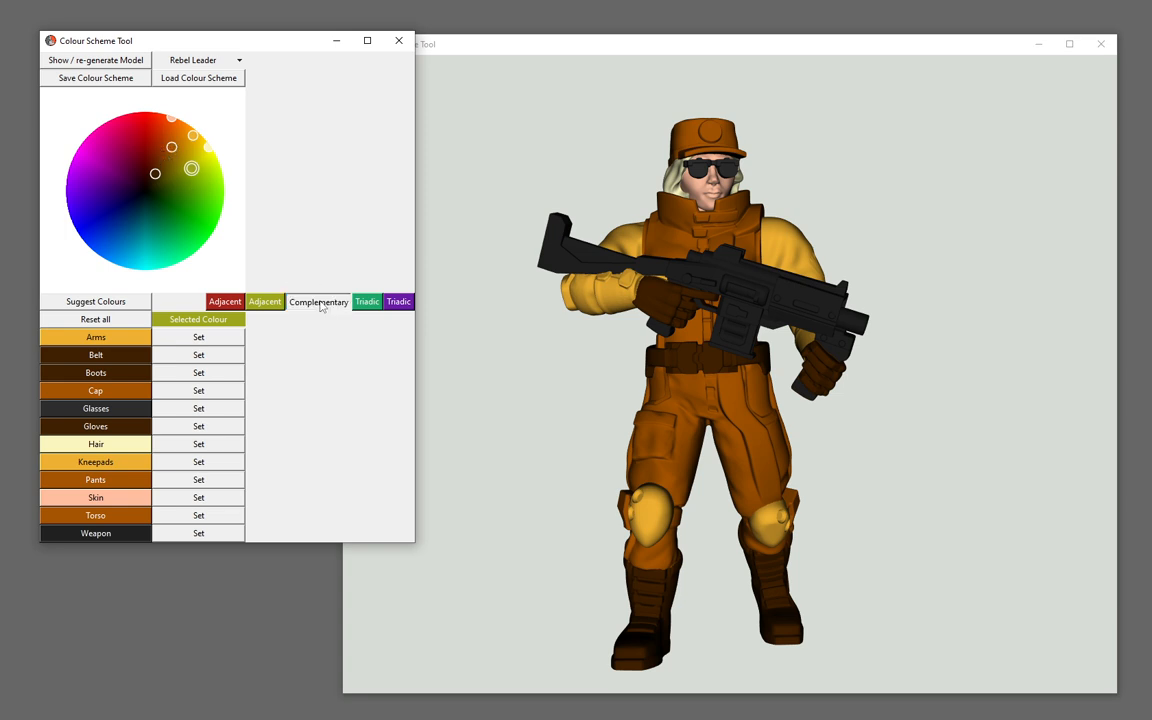
Choose the blue complementary colour and apply it to the Rebel Leader's Glasses.
left_click(116, 236)
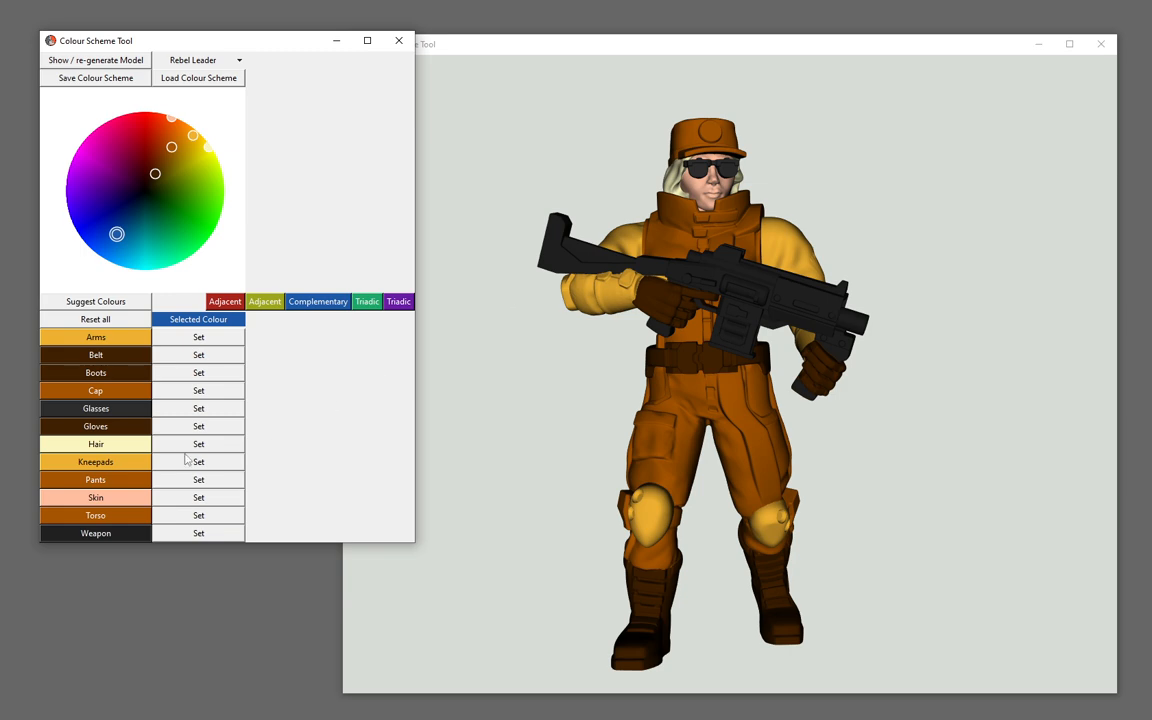
left_click(198, 408)
left_click_drag(535, 337, 645, 350)
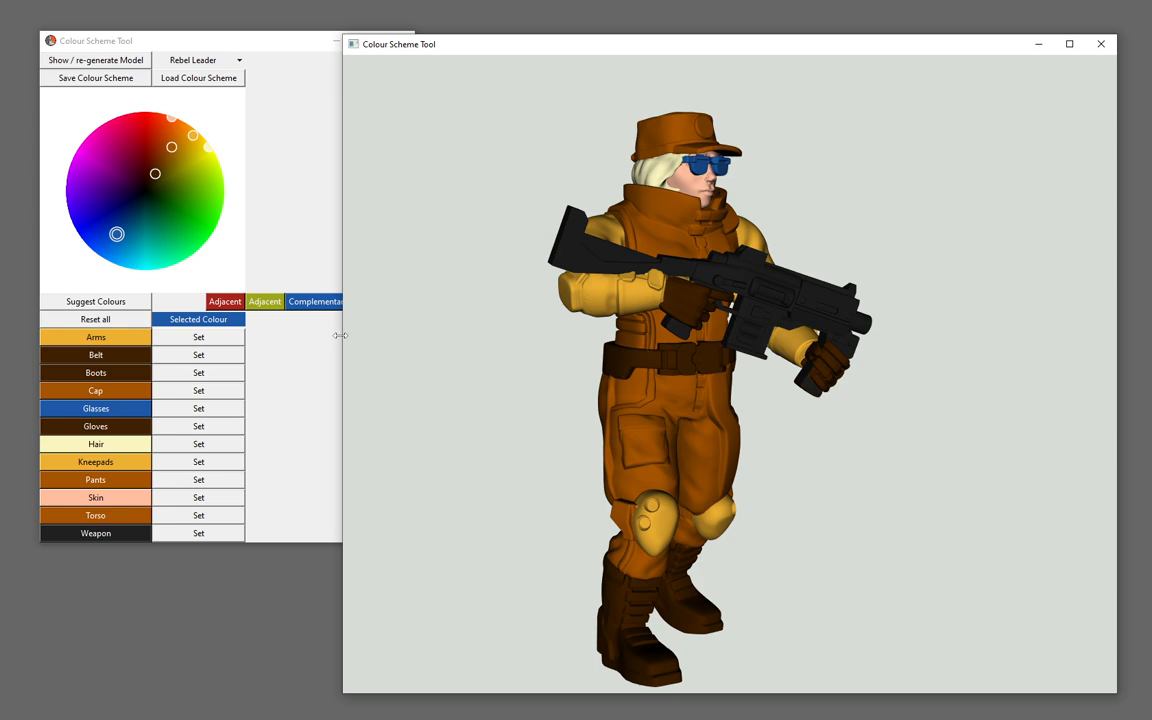
Compare the complementary blue with the purple triadic suggestion while inspecting the figure, and reselect the complementary blue.
left_click(305, 305)
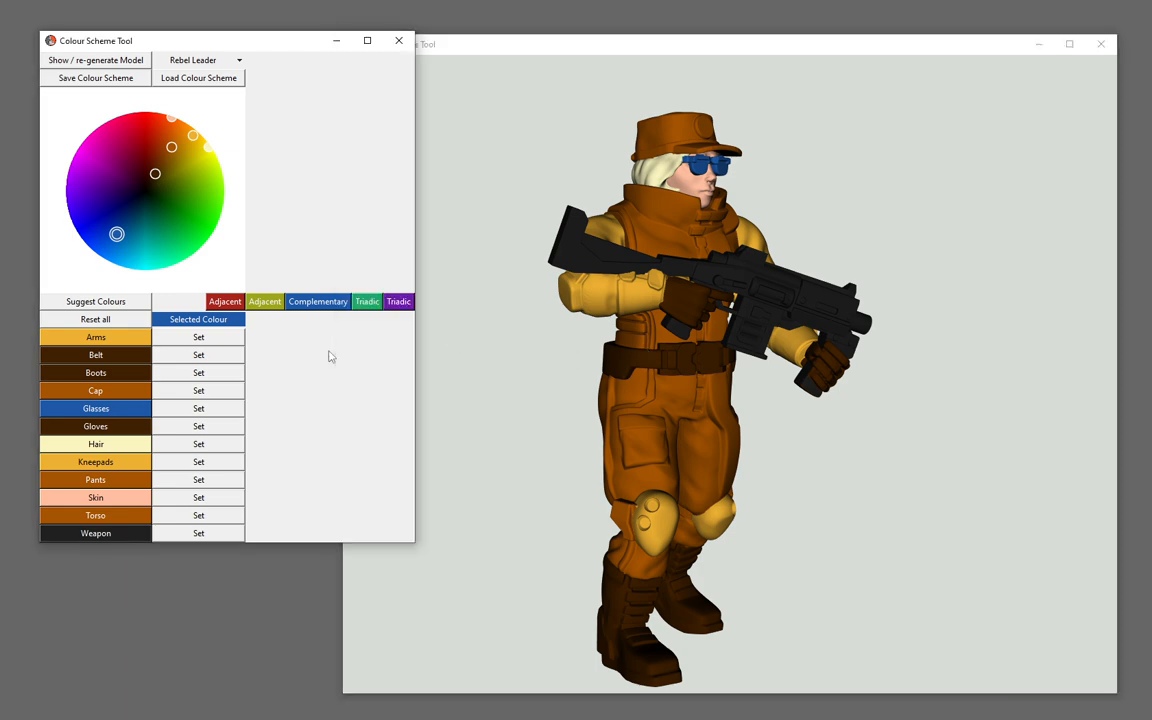
left_click(396, 302)
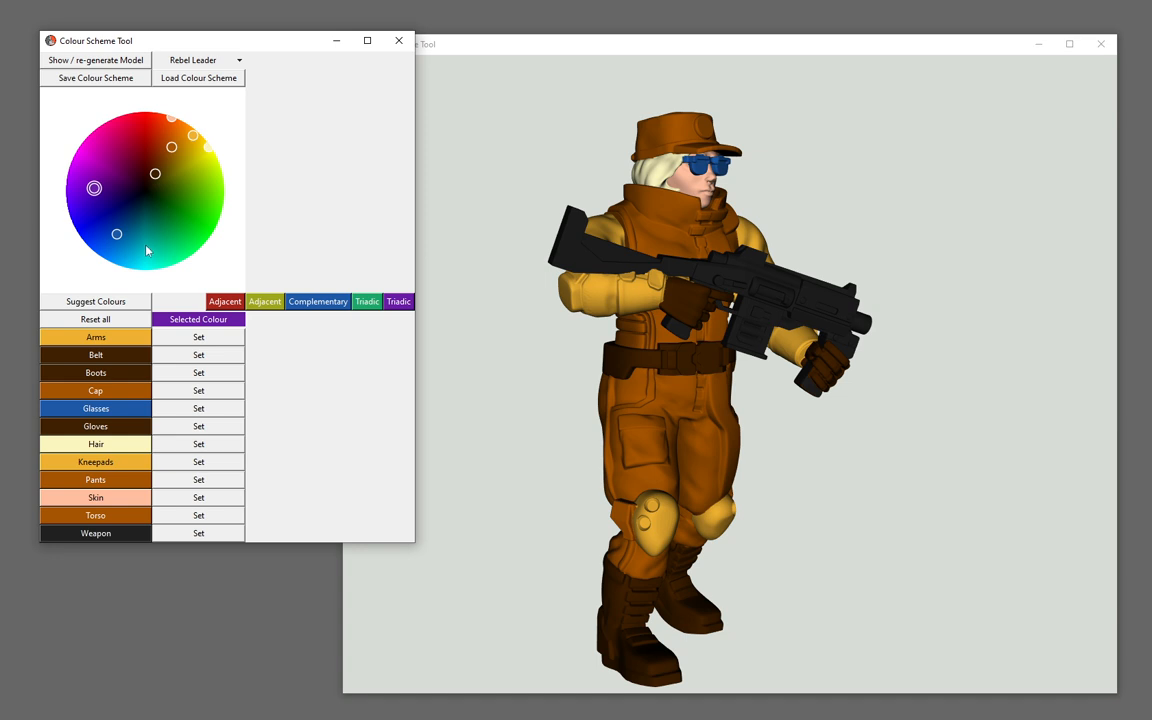
left_click_drag(632, 348, 548, 355)
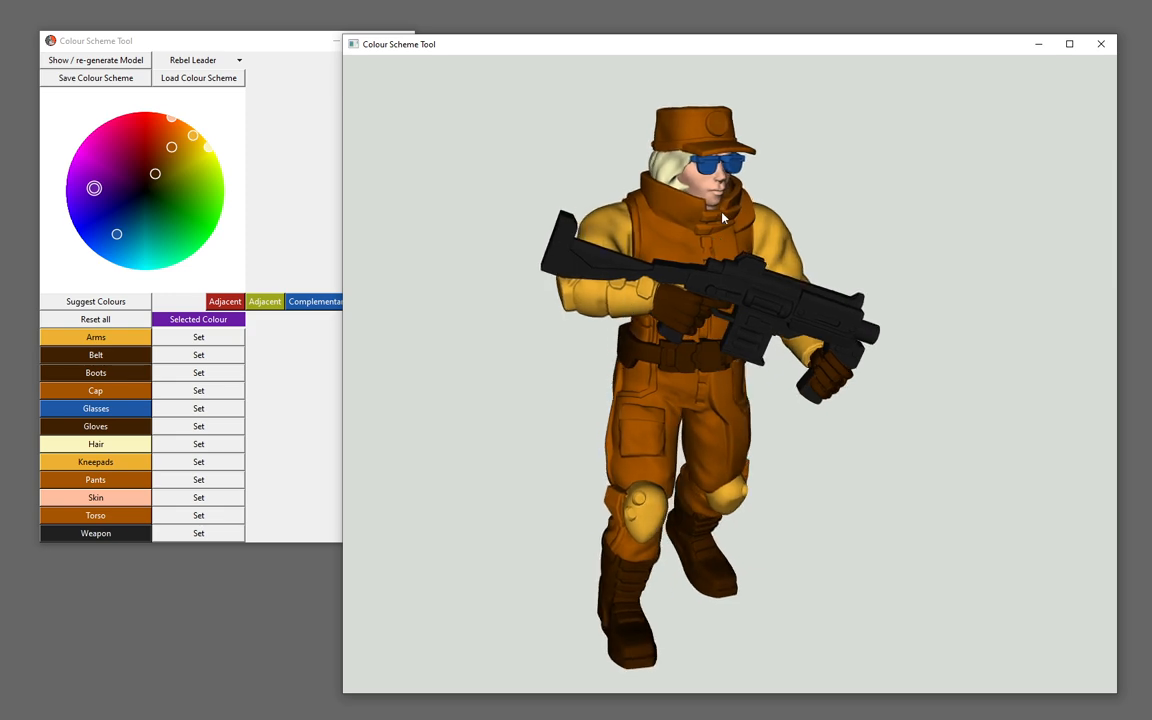
left_click_drag(591, 200, 660, 120)
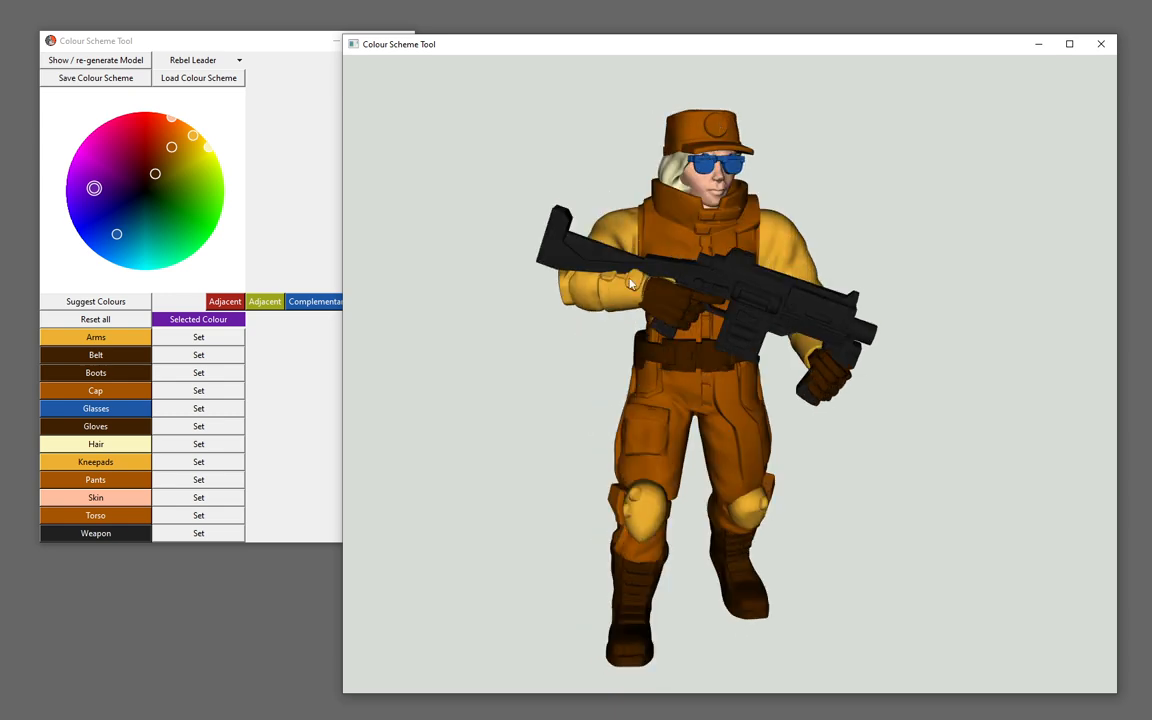
left_click(315, 301)
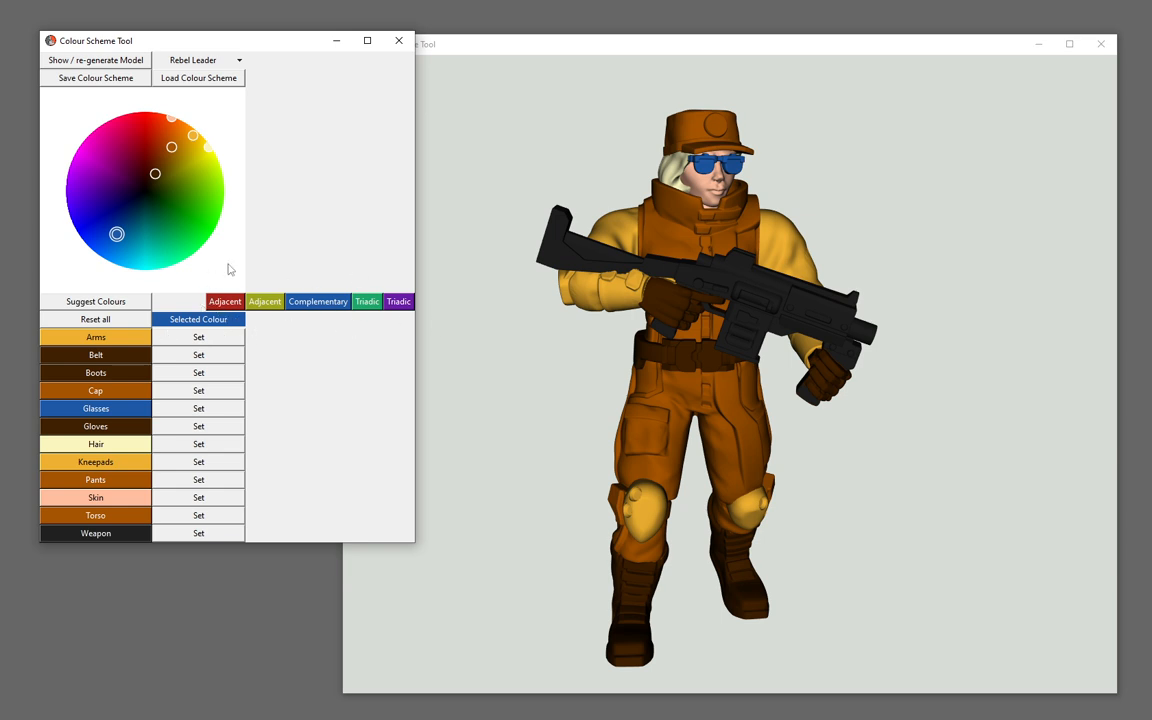
Switch the model to Knight and reset all its part colours.
left_click(195, 60)
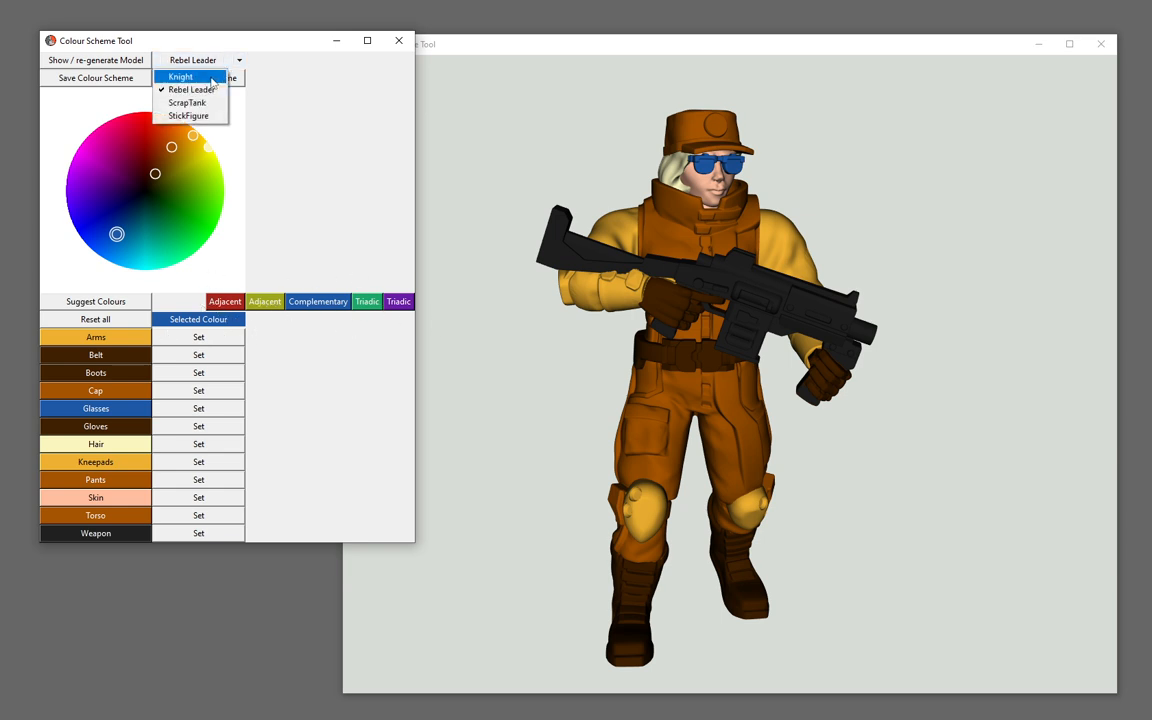
left_click(181, 77)
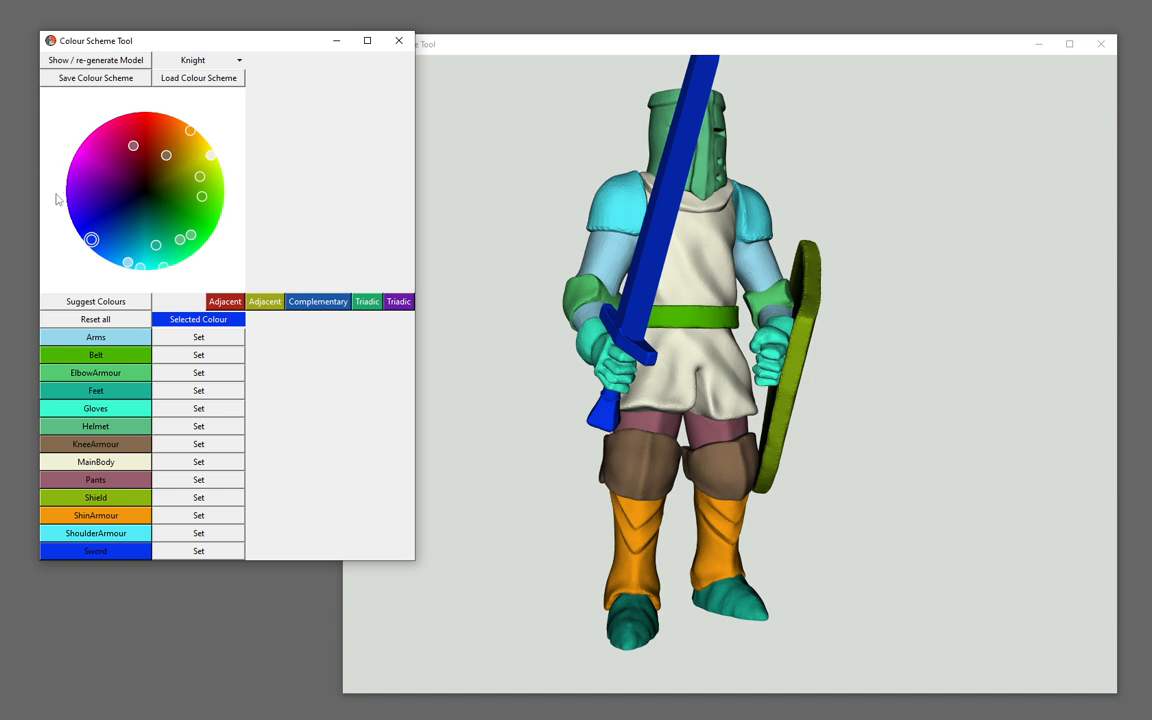
left_click(96, 319)
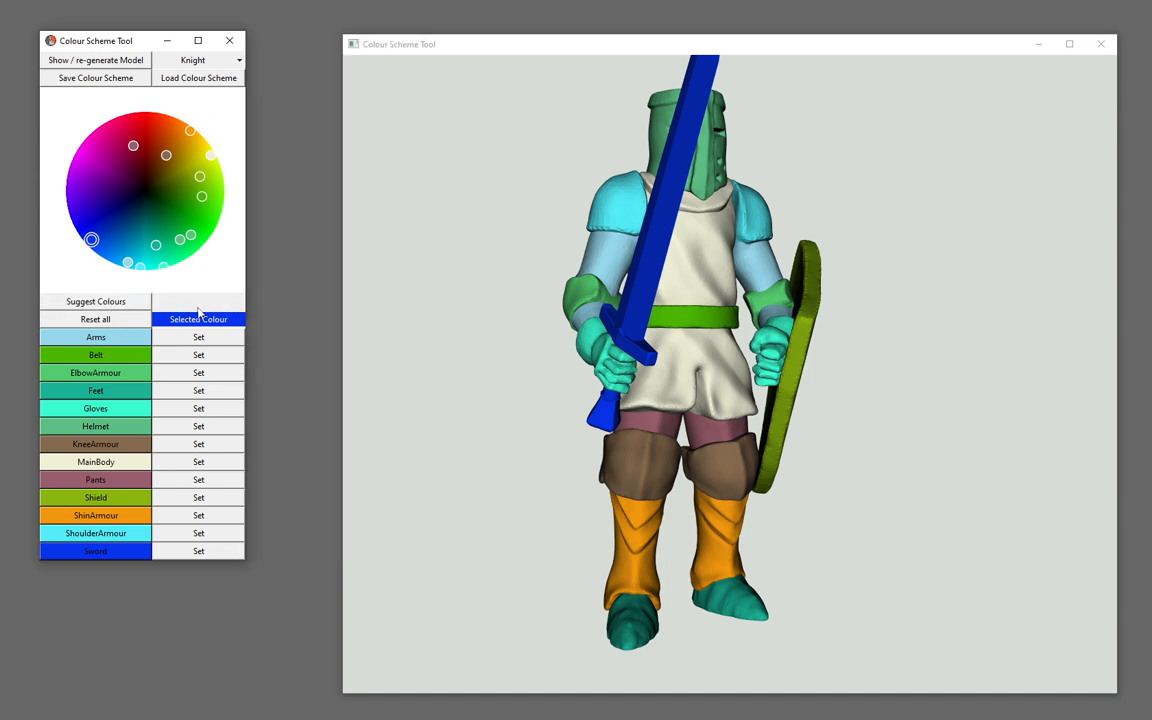
left_click(96, 319)
Apply the selected blue to the Knight's Arms and preview its suggested adjacent, complementary and triadic colours.
left_click(160, 338)
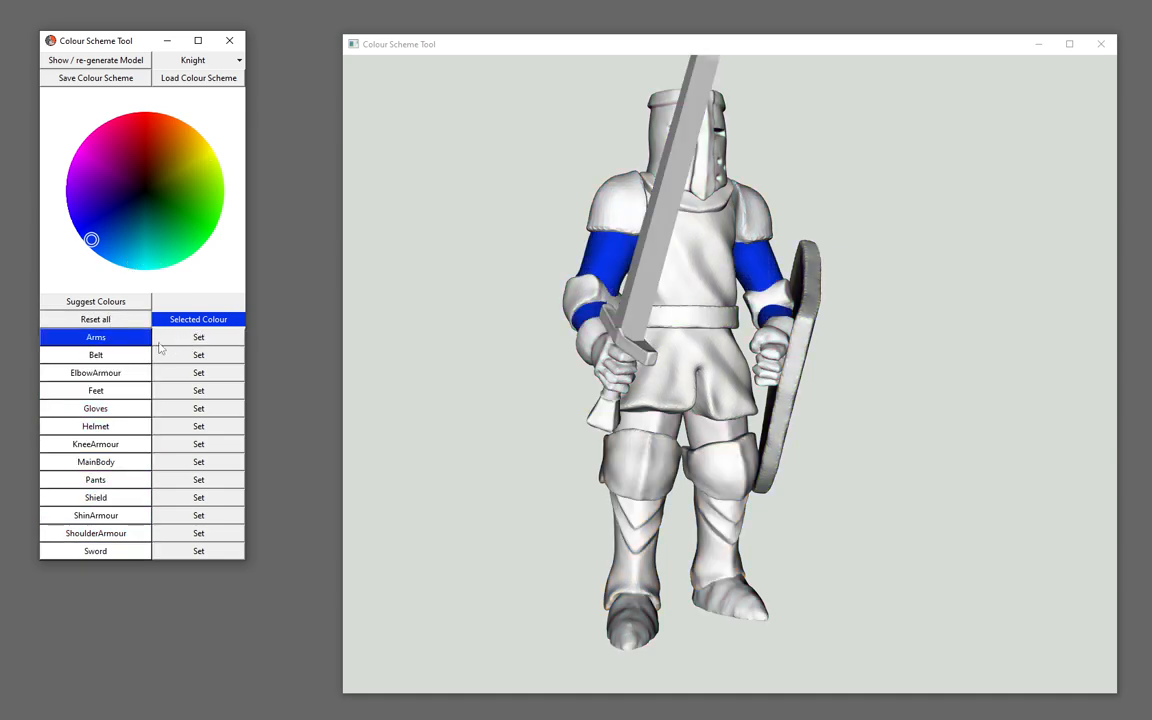
left_click(96, 301)
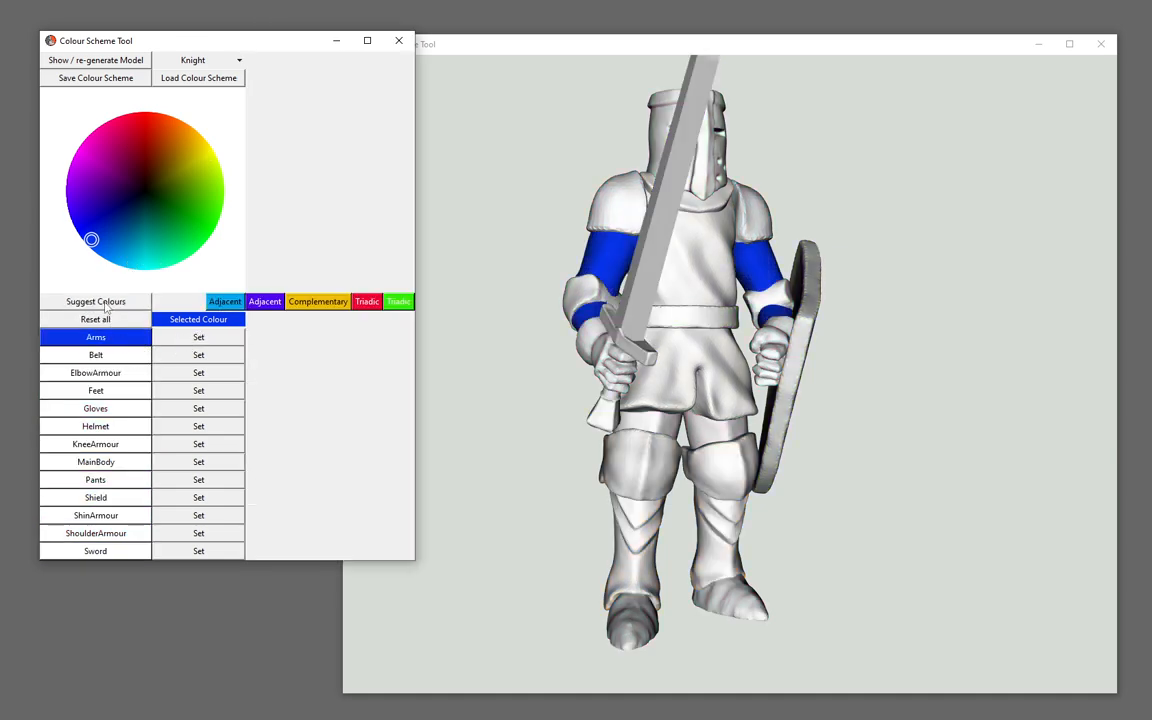
left_click(222, 305)
left_click(258, 304)
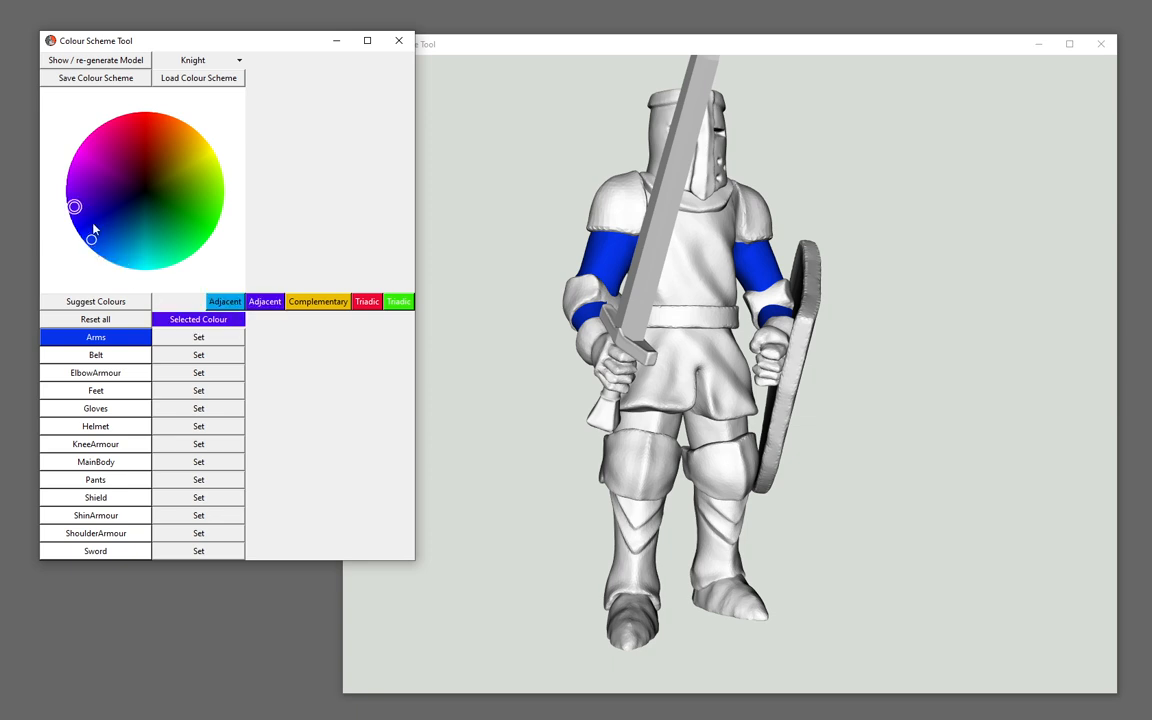
left_click(304, 302)
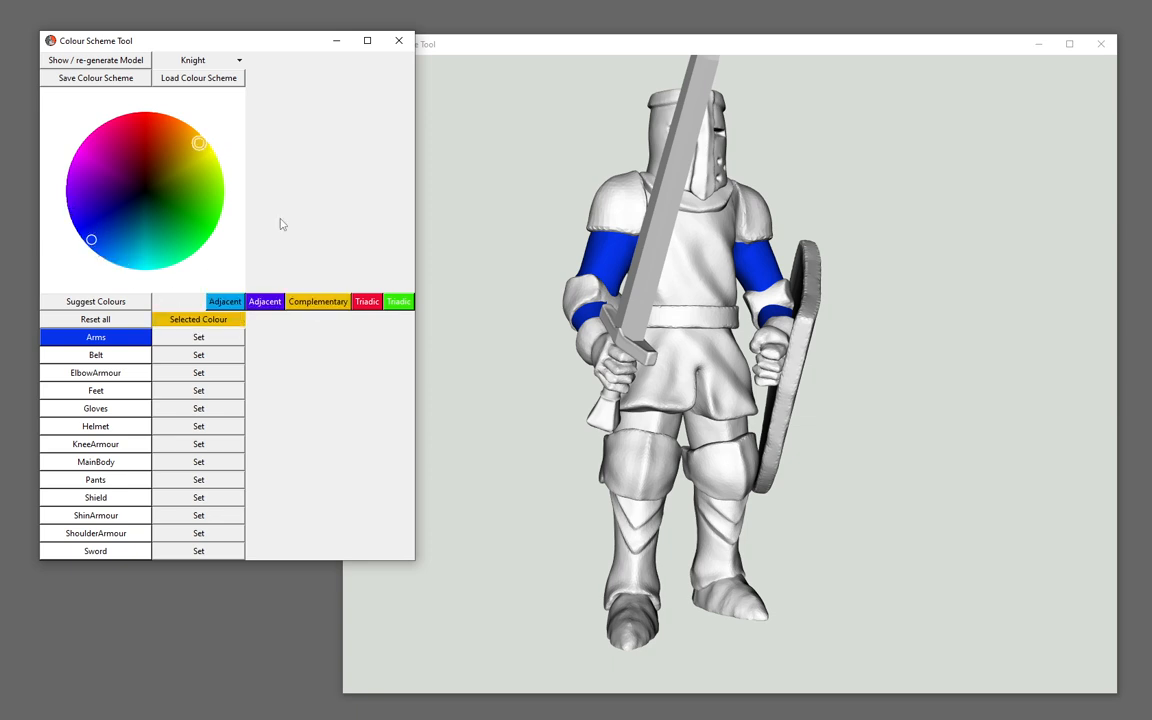
left_click(367, 301)
left_click(398, 301)
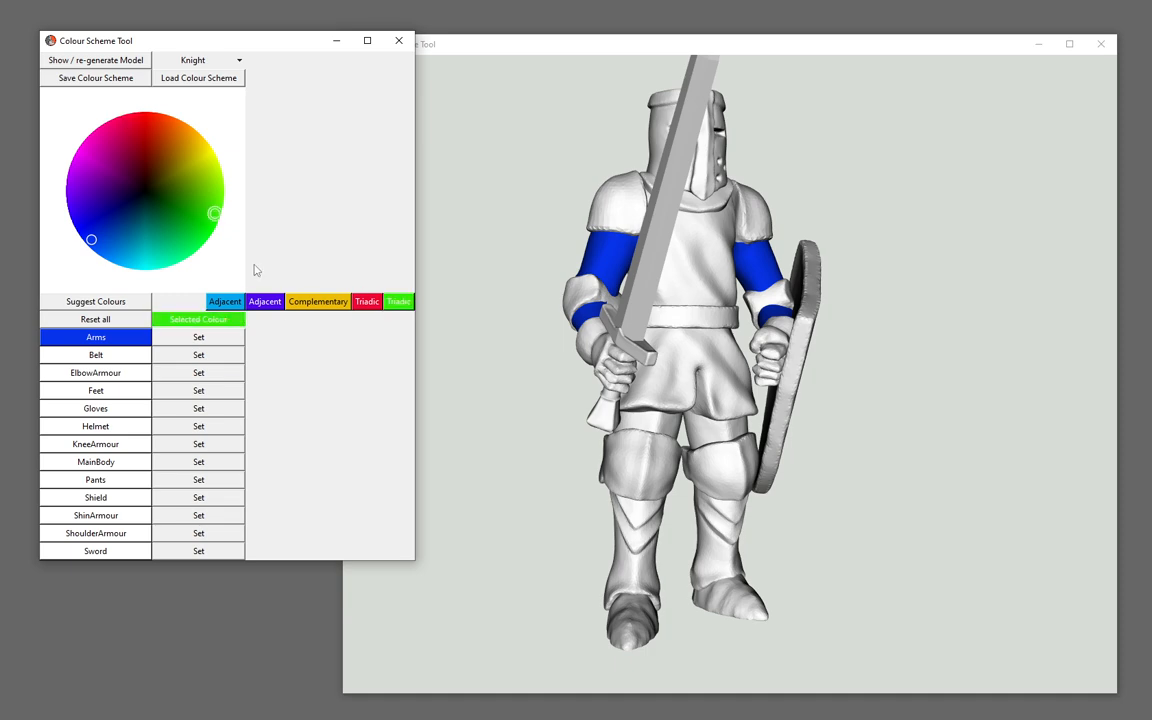
Apply the green triadic colour to the Knight's Belt and the red triadic colour to its ElbowArmour.
left_click(172, 356)
left_click(372, 302)
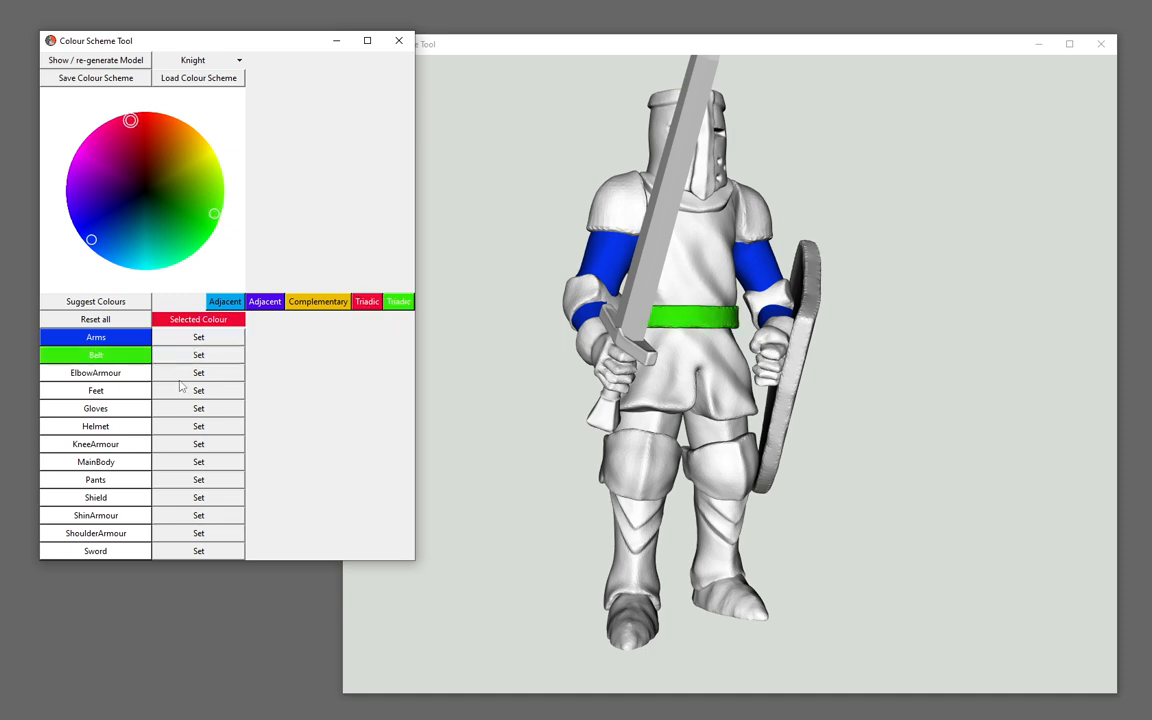
left_click(215, 372)
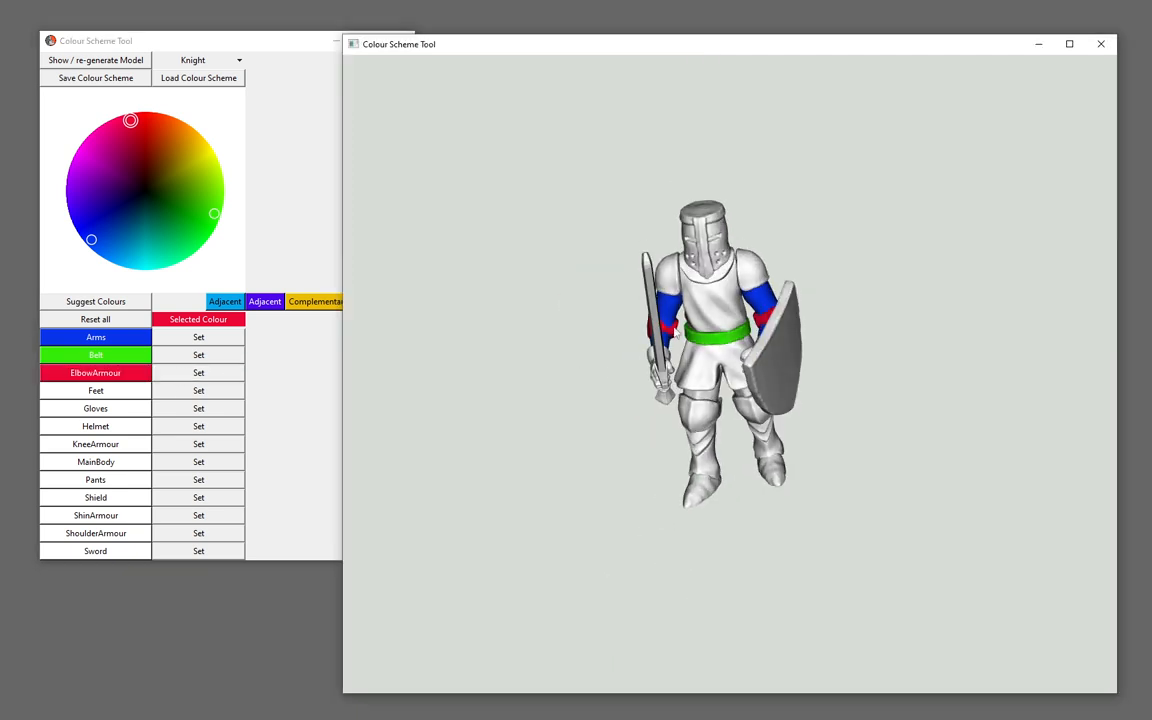
left_click_drag(636, 324, 737, 279)
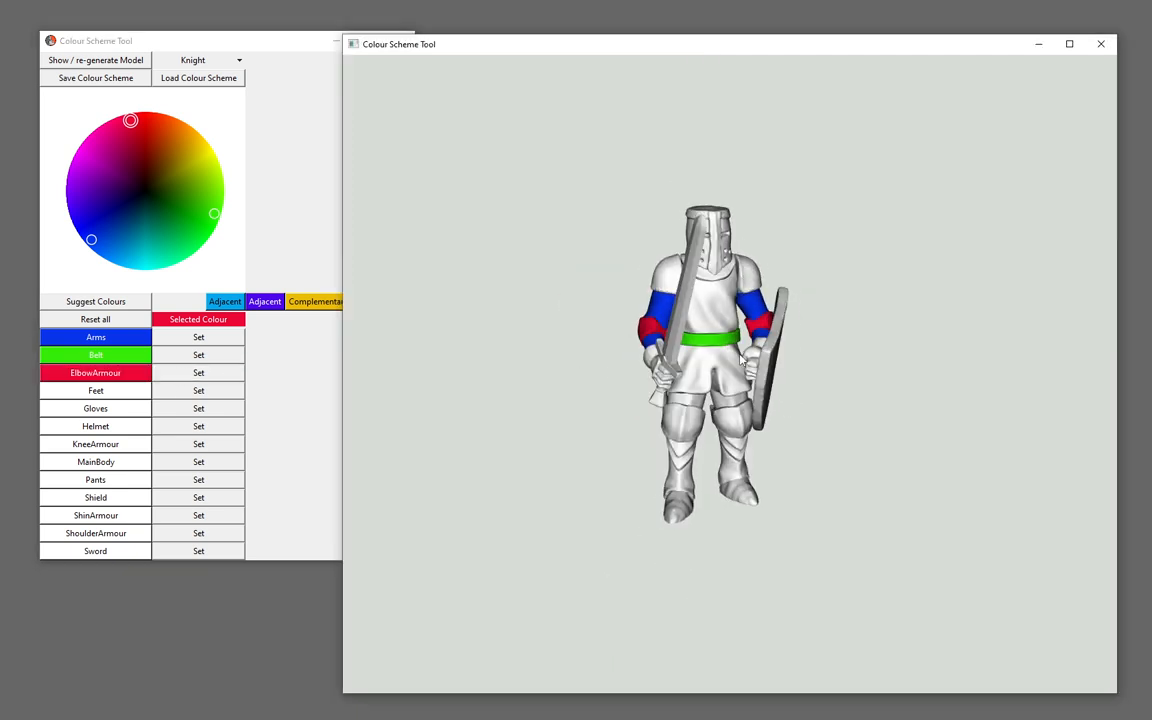
Darken the selected red to a deep maroon on the colour wheel and inspect the Knight from the side and front.
left_click(136, 155)
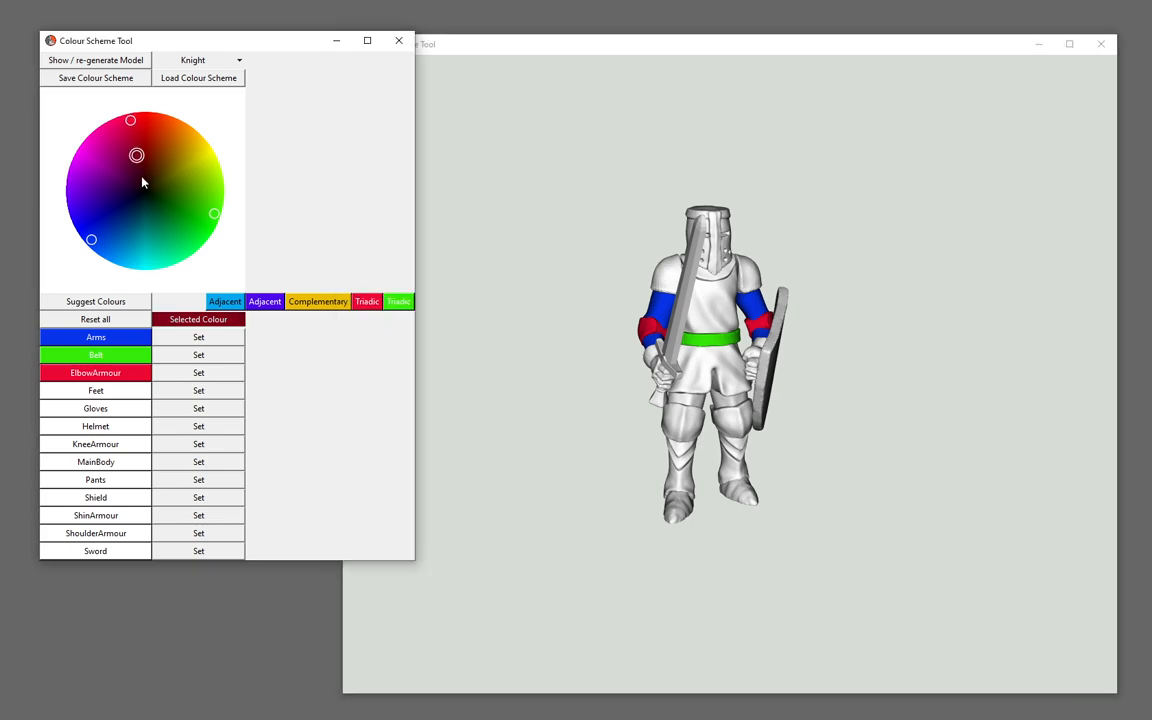
left_click_drag(143, 182, 142, 172)
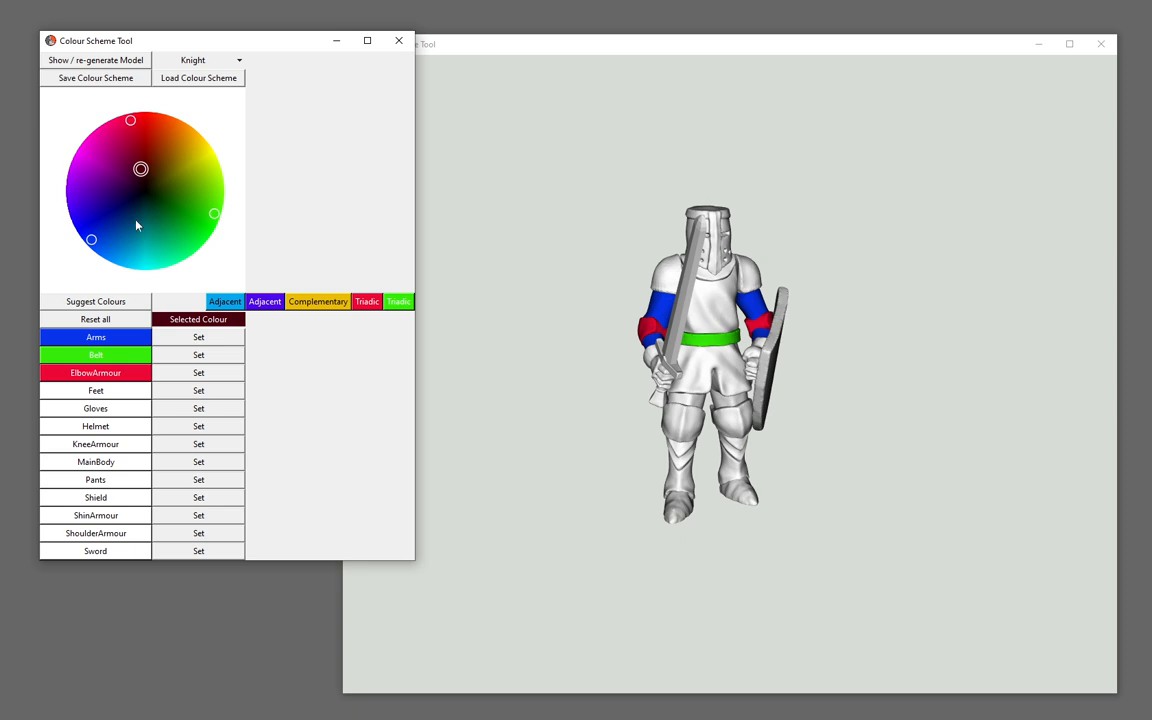
left_click_drag(594, 370, 668, 314)
left_click_drag(540, 334, 855, 405)
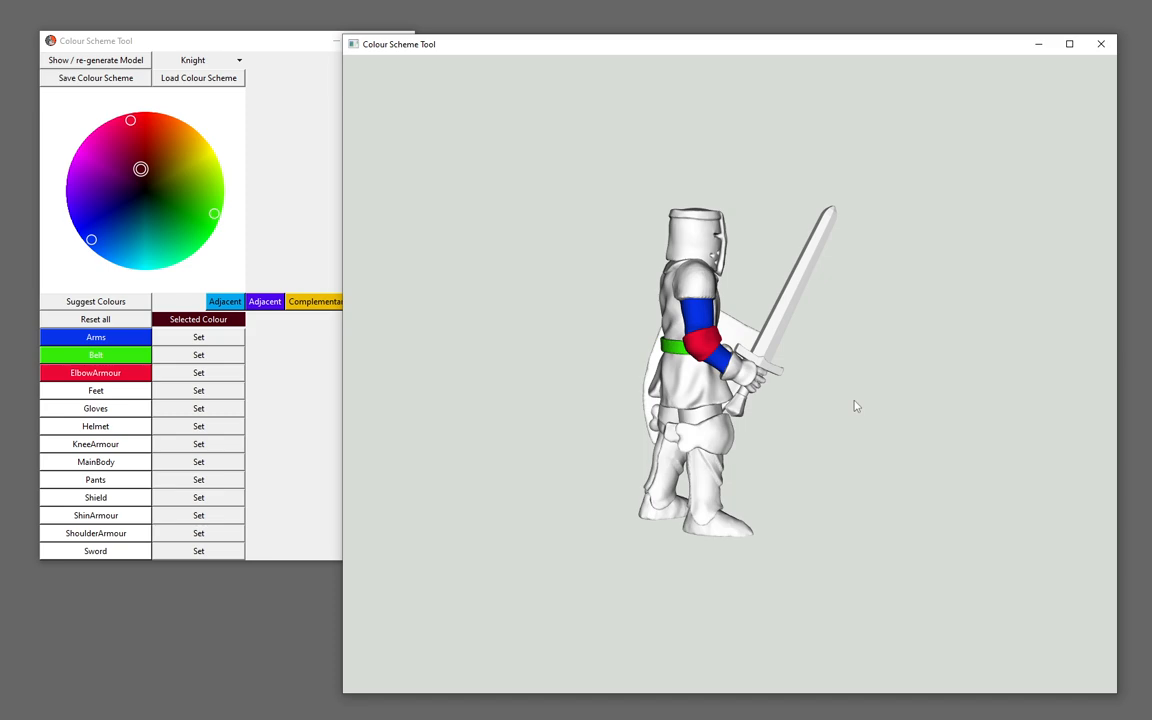
left_click_drag(855, 405, 537, 400)
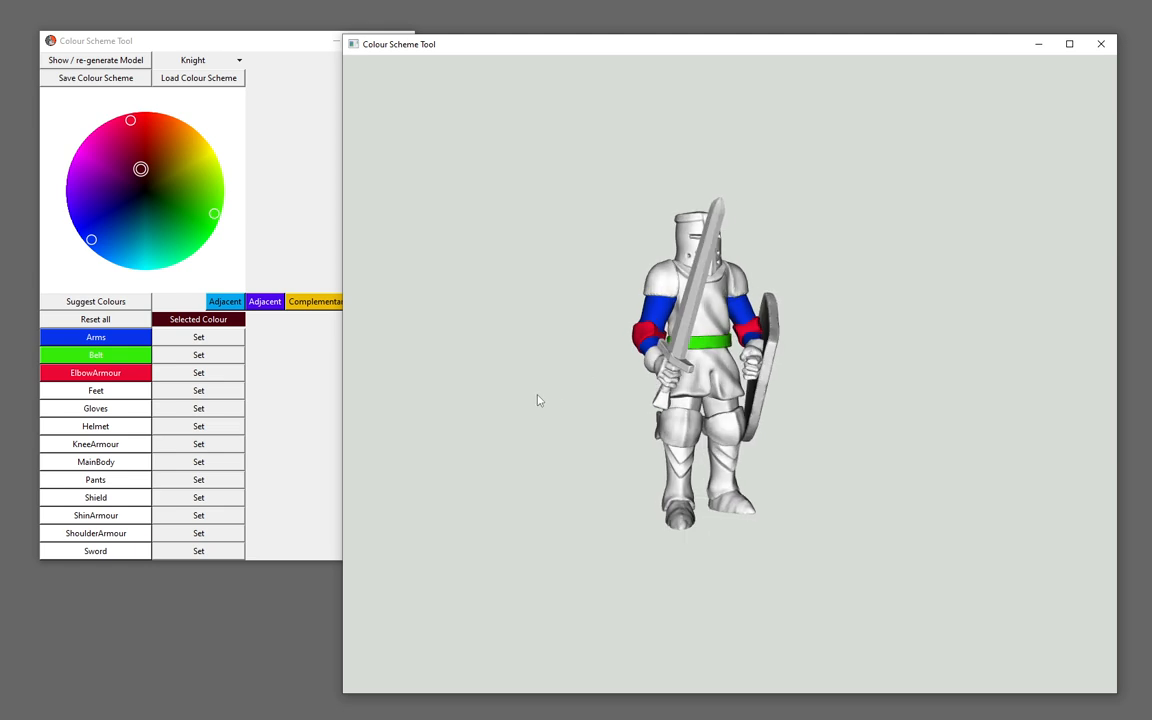